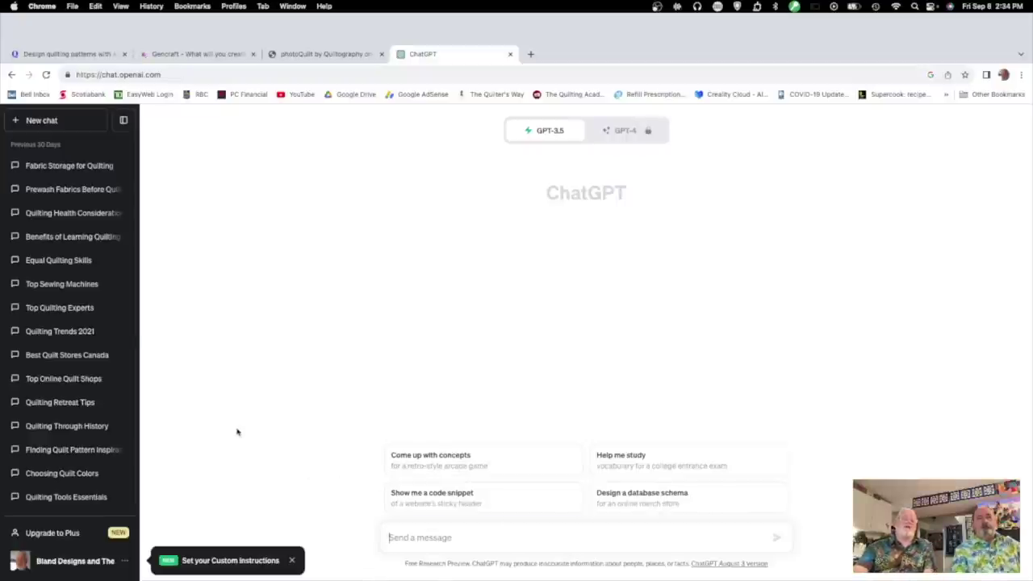
# Step: Open the Quilting Tools Essentials chat and regenerate the answer to the top five quilting tools prompt
pyautogui.click(103, 499)
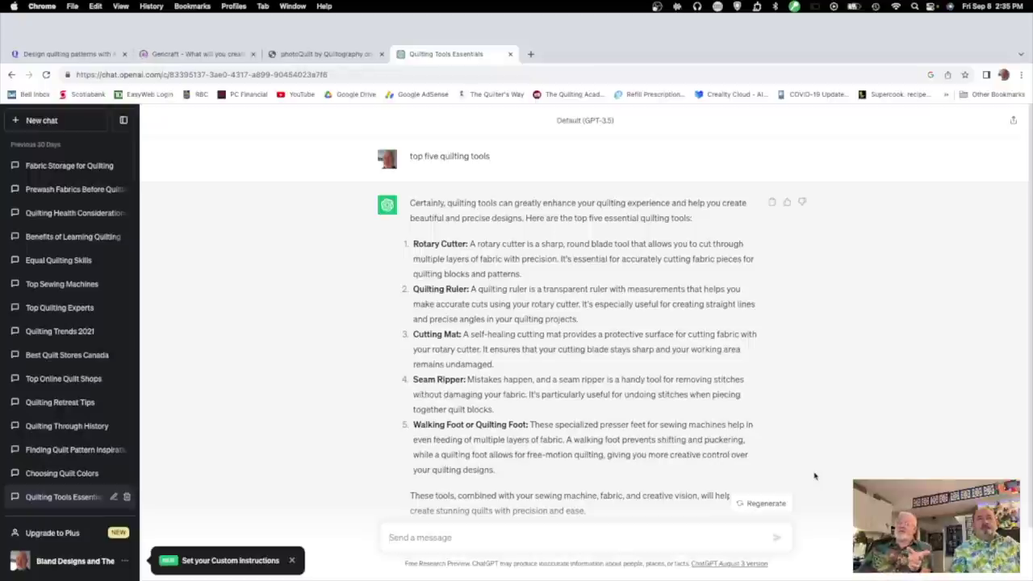
pyautogui.click(773, 505)
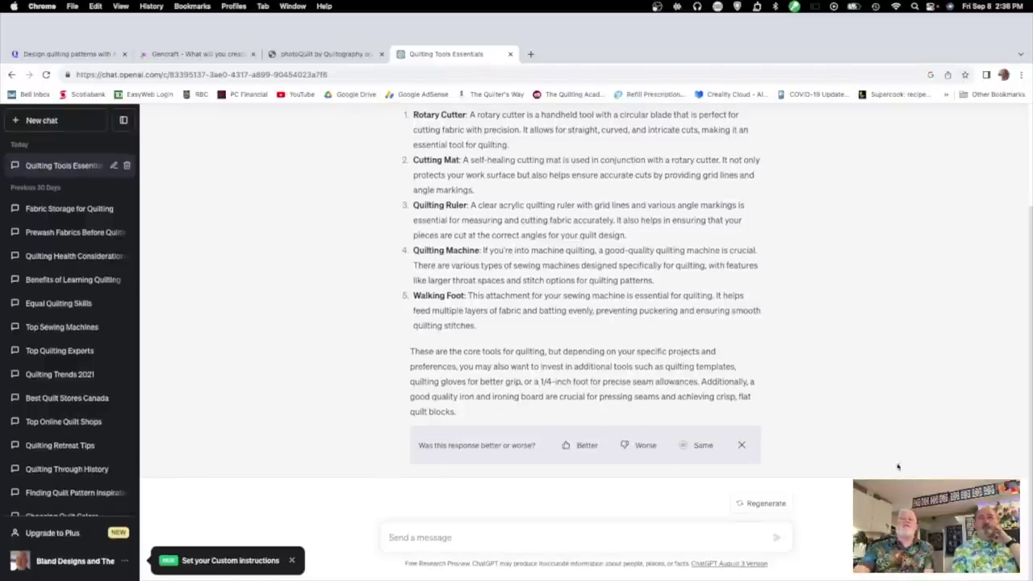
# Step: Edit the quilting tools prompt, replacing "five" with "TEN", and resubmit it
pyautogui.scroll(5, 836, 304)
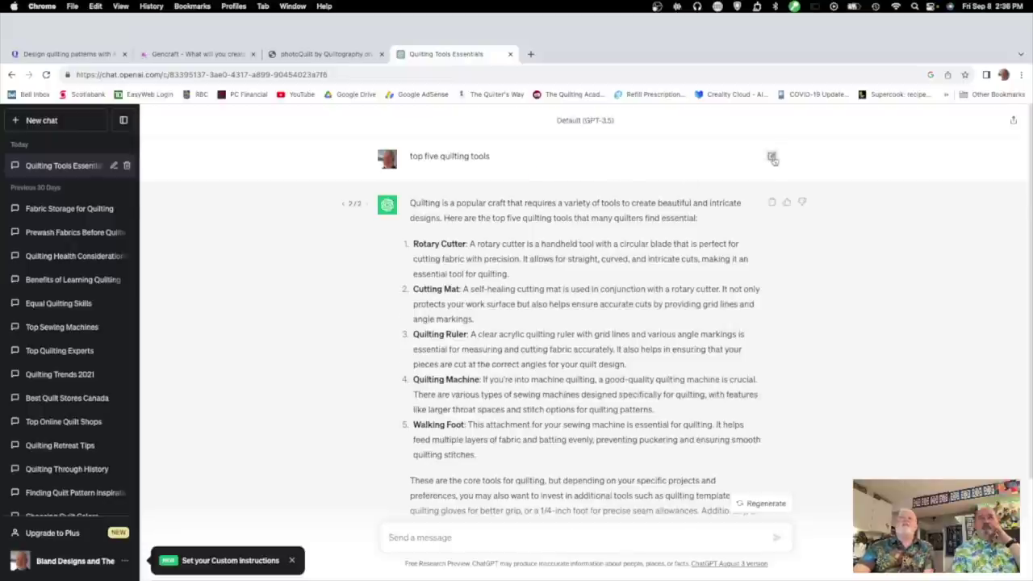
pyautogui.click(774, 161)
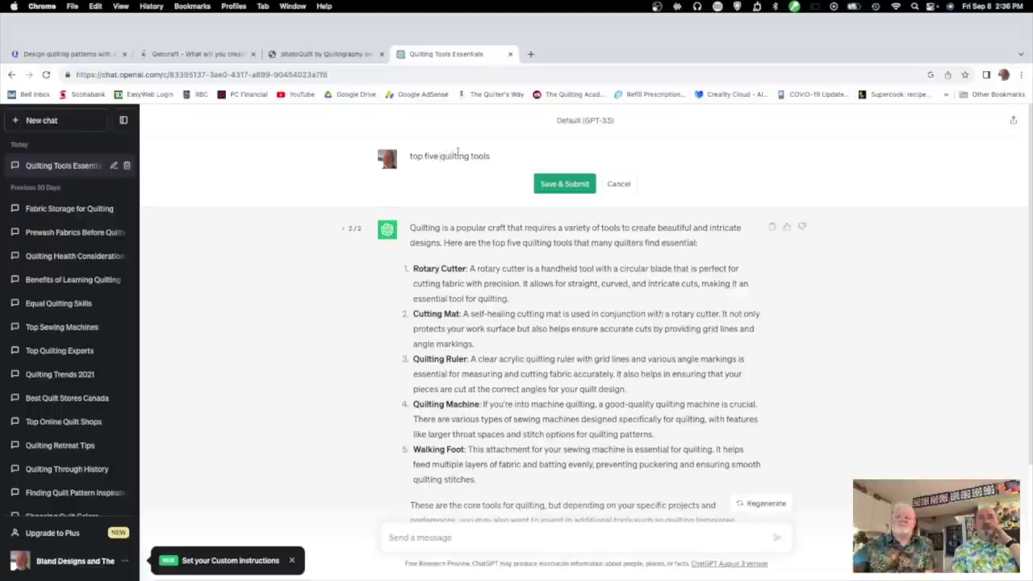
pyautogui.click(440, 155)
pyautogui.press('BackSpace')
pyautogui.press('BackSpace')
pyautogui.press('BackSpace')
pyautogui.press('BackSpace')
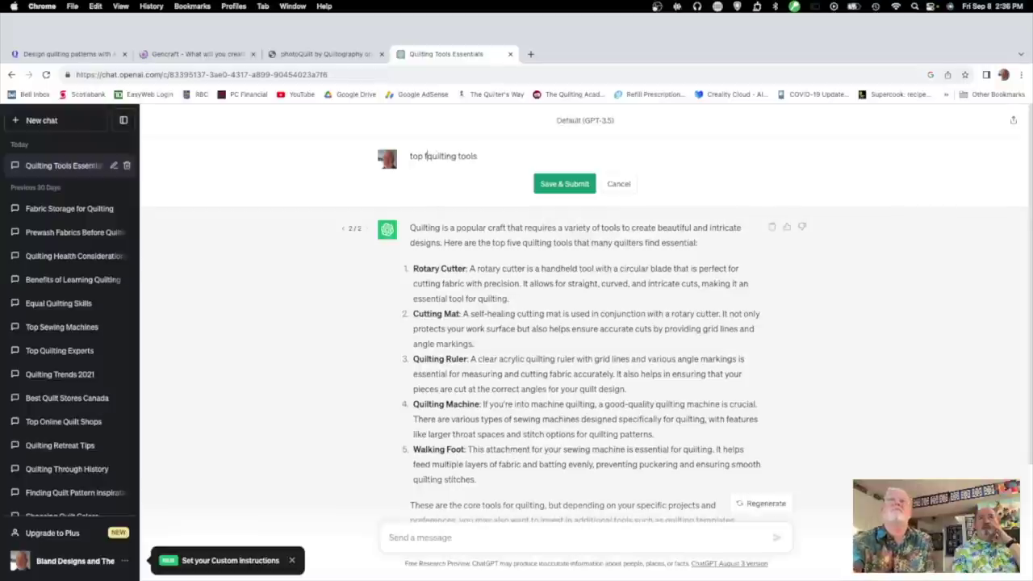
pyautogui.press('BackSpace')
pyautogui.write('TEN')
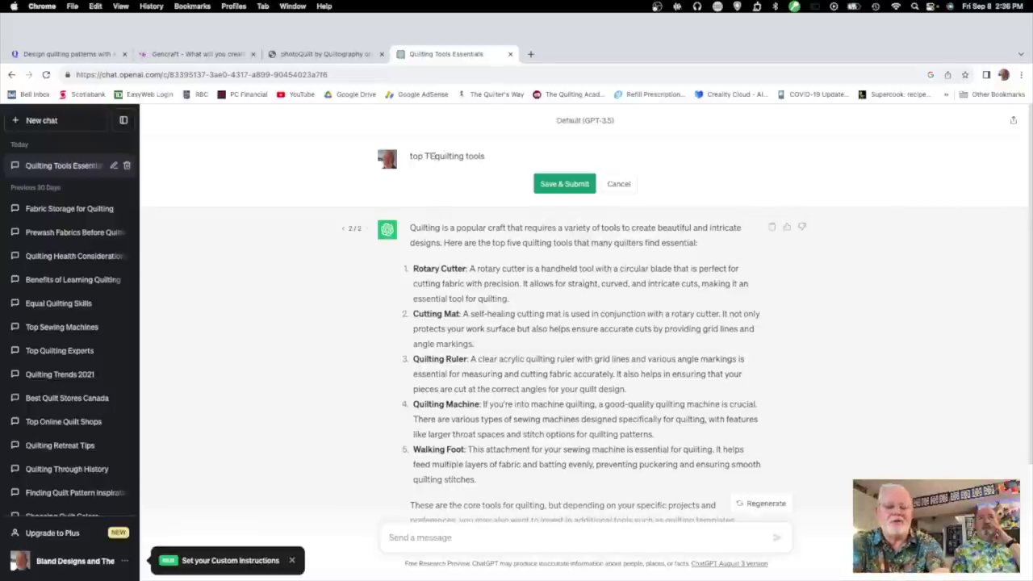
pyautogui.click(583, 186)
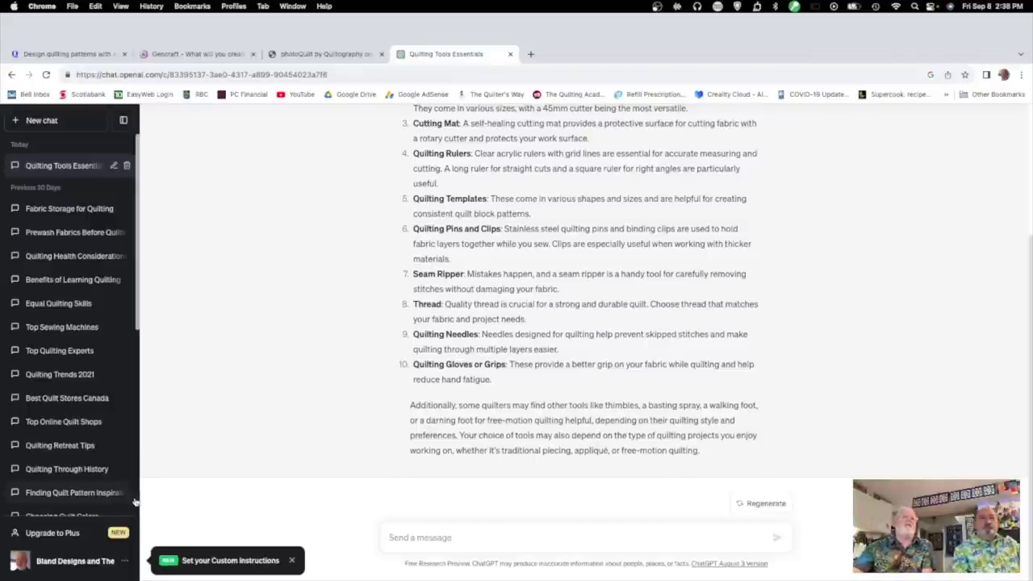
# Step: Open the Canada Quilt Pattern chat from April and examine the answer listing AI programs for designing quilt patterns
pyautogui.scroll(-5, 137, 500)
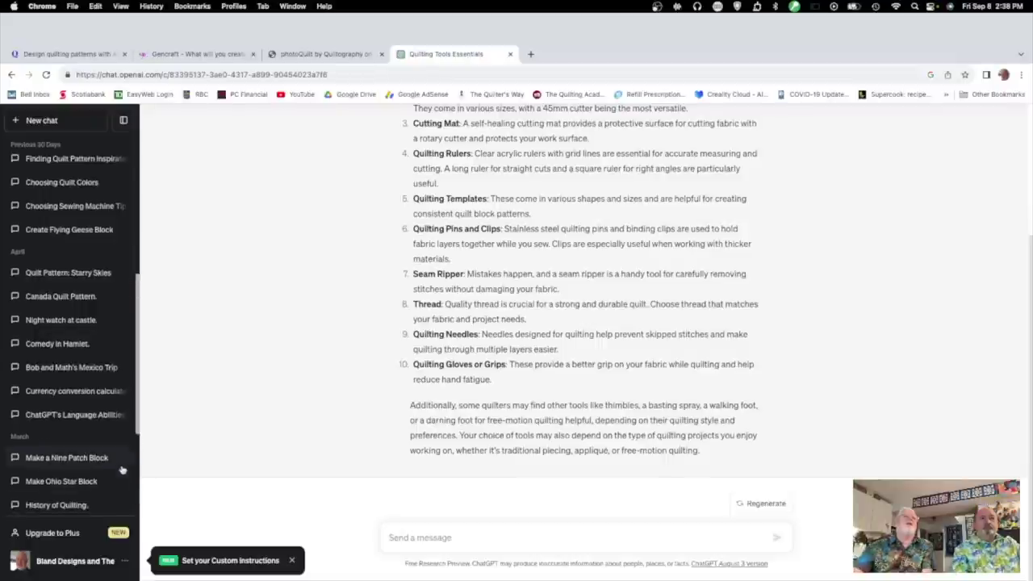
pyautogui.scroll(-3, 133, 499)
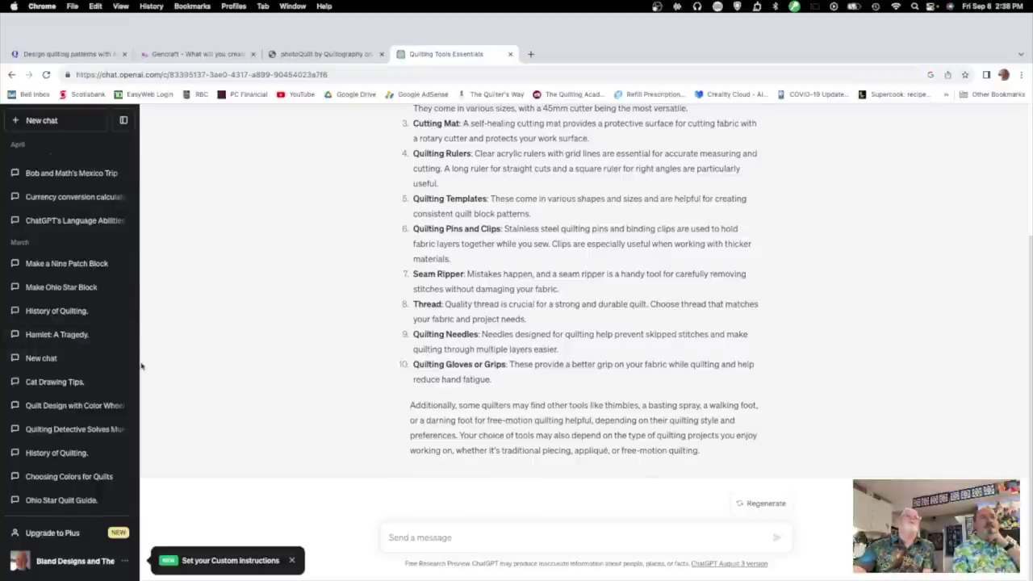
pyautogui.moveTo(138, 364); pyautogui.dragTo(205, 294)
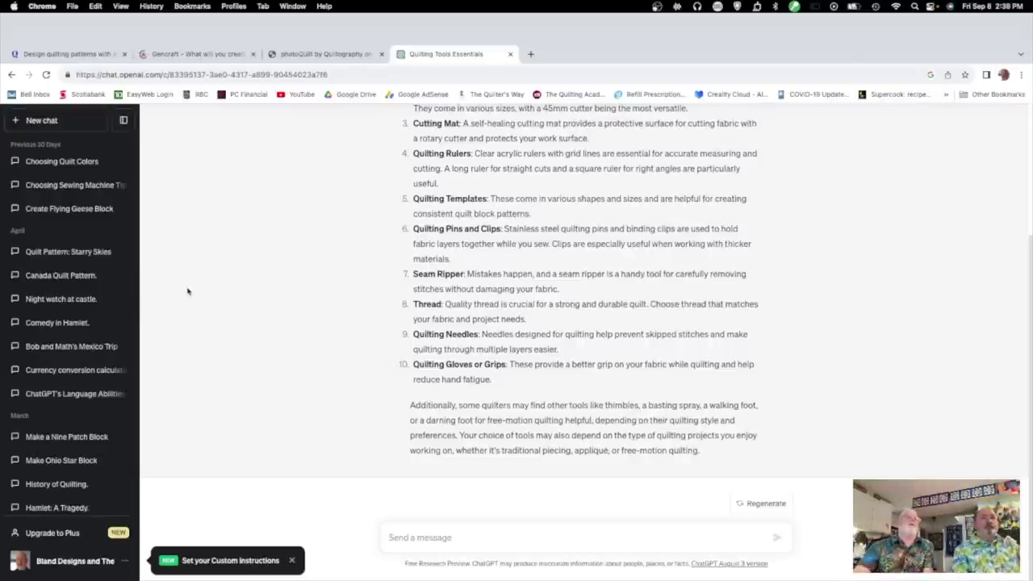
pyautogui.click(86, 277)
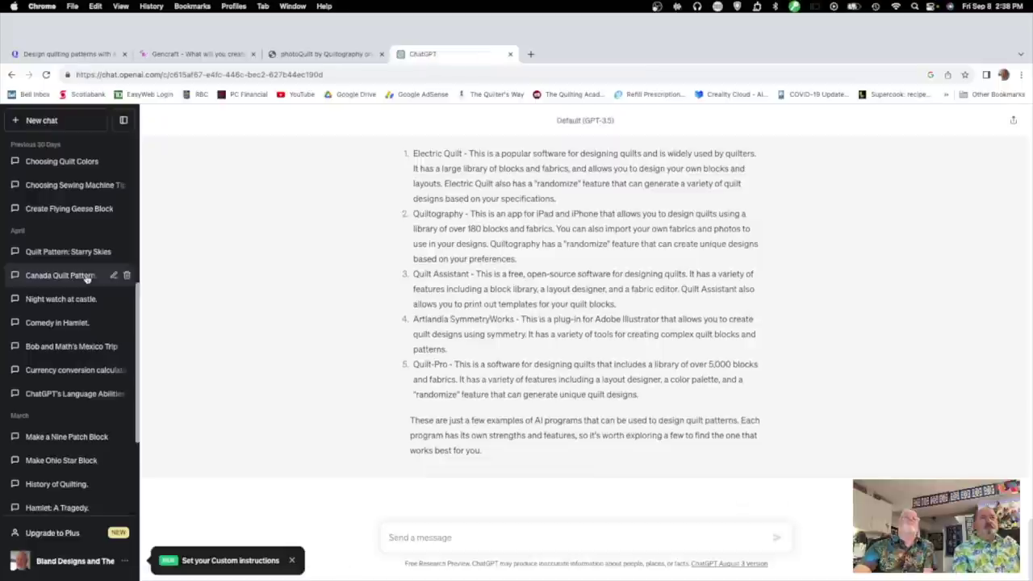
pyautogui.scroll(5, 883, 341)
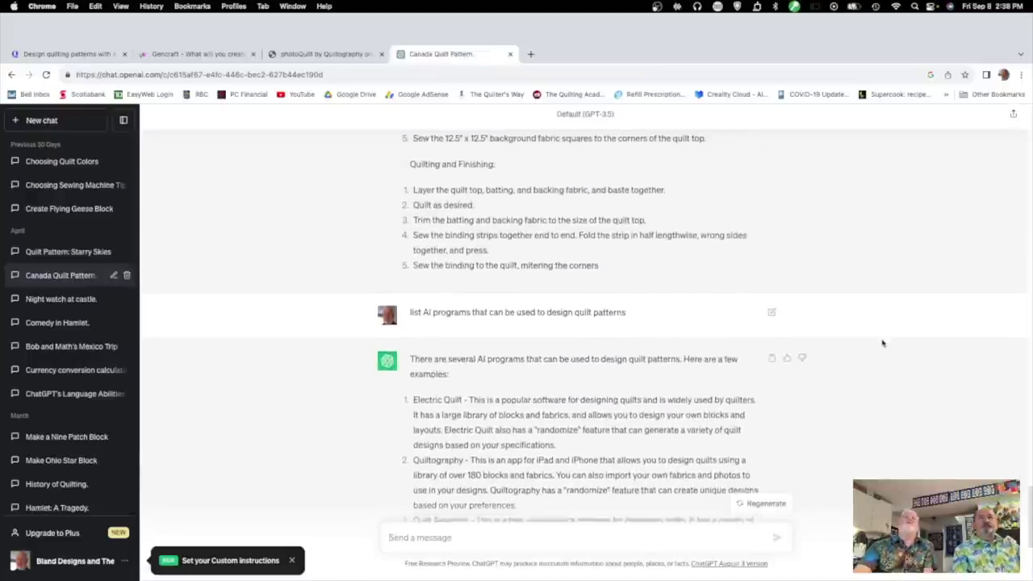
pyautogui.scroll(-1, 882, 343)
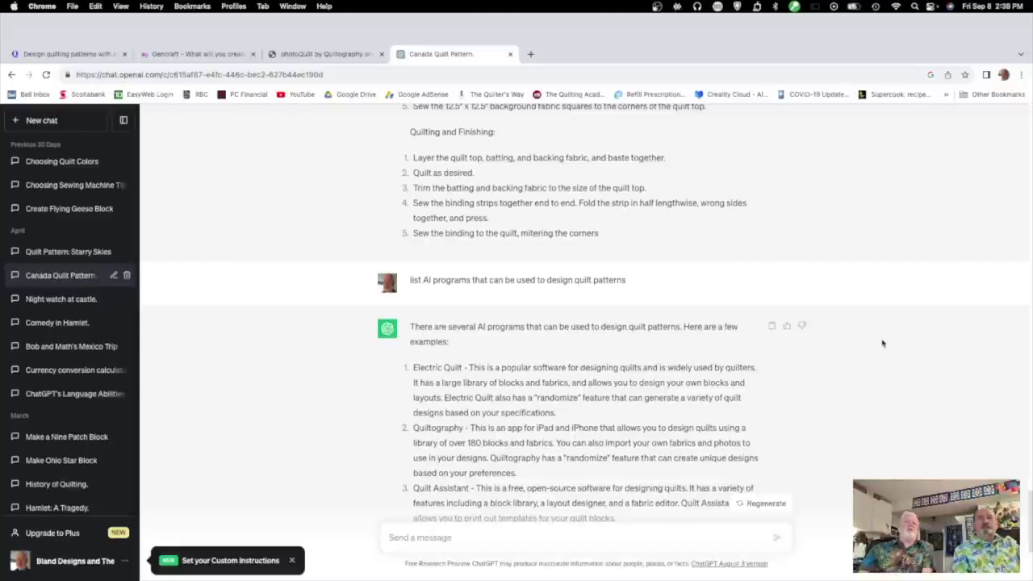
pyautogui.scroll(-2, 855, 425)
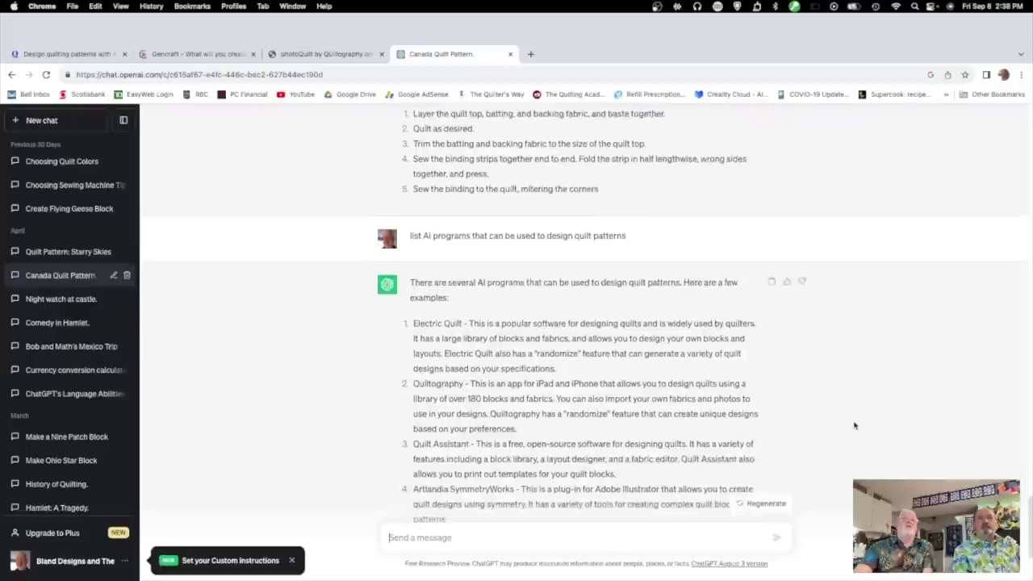
pyautogui.scroll(-1, 854, 425)
pyautogui.scroll(-1, 855, 425)
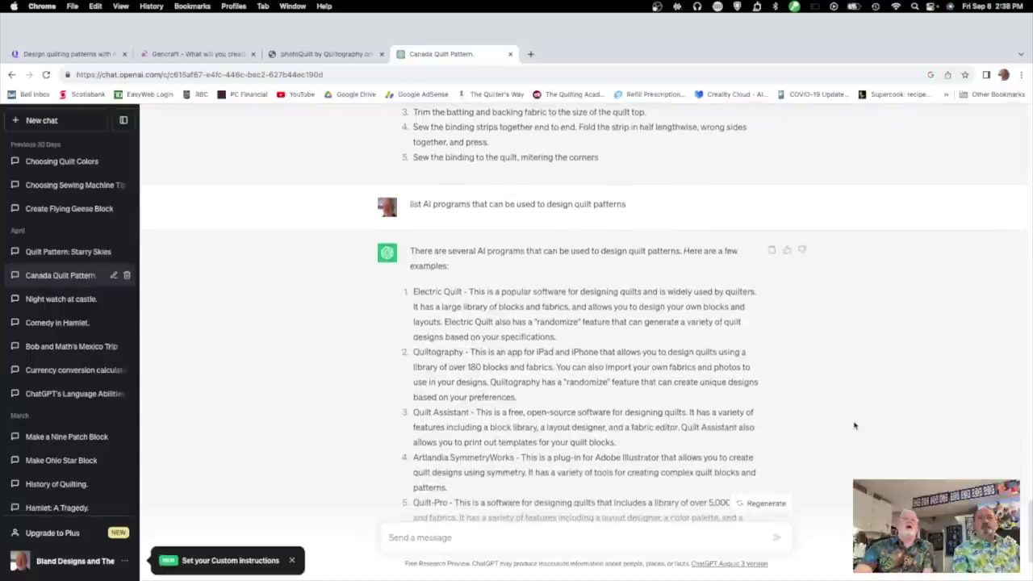
pyautogui.scroll(-3, 854, 426)
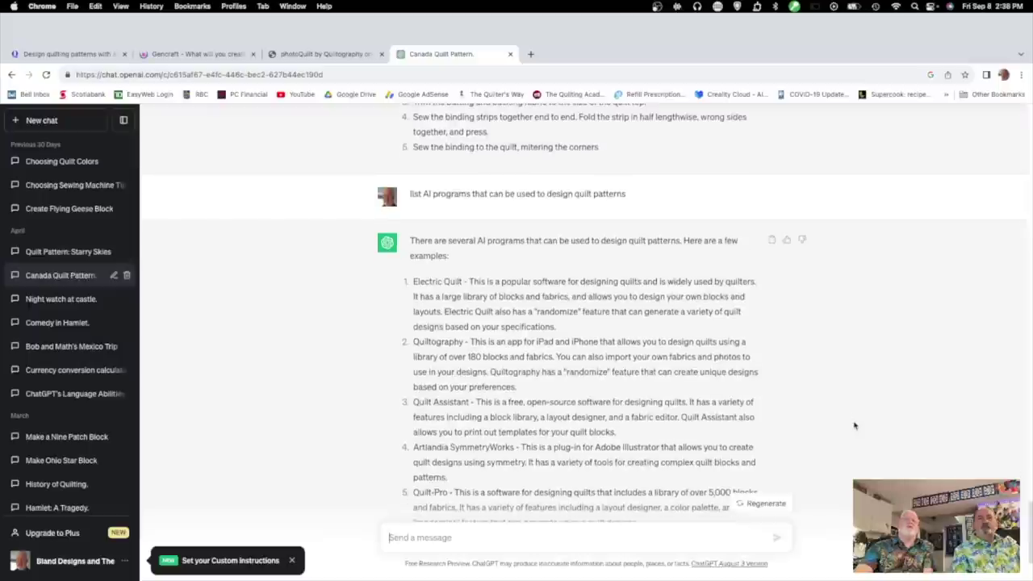
pyautogui.scroll(-1, 855, 425)
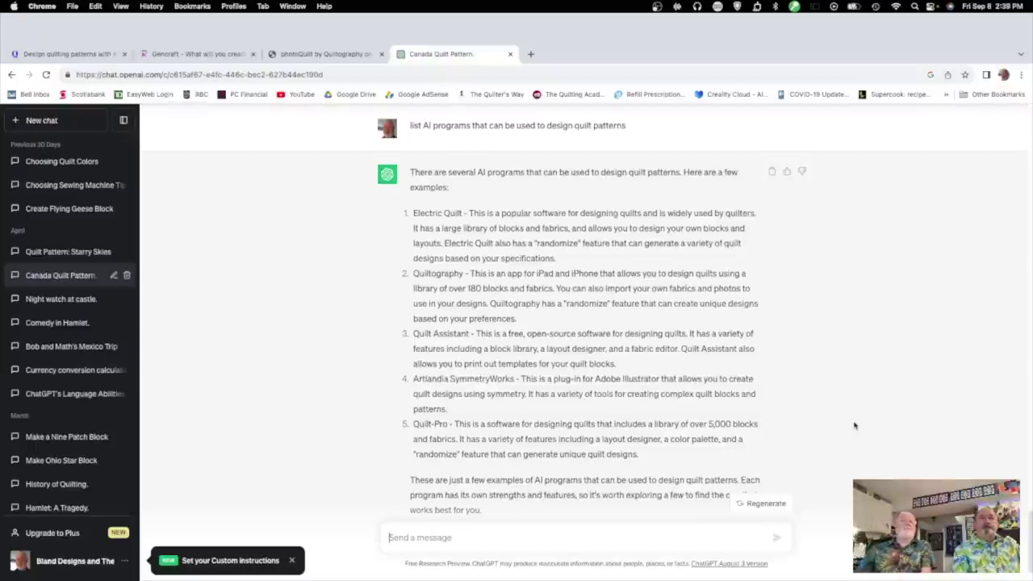
# Step: Open the Quilt Pattern: Starry Skies chat and read through the plan for peace between Ukraine and Russia
pyautogui.click(78, 253)
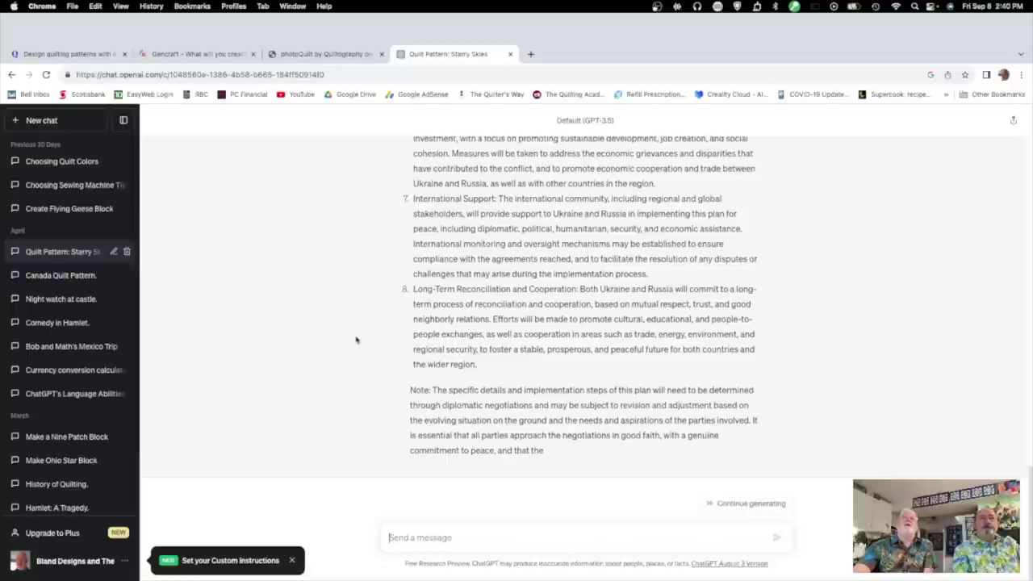
pyautogui.scroll(5, 327, 386)
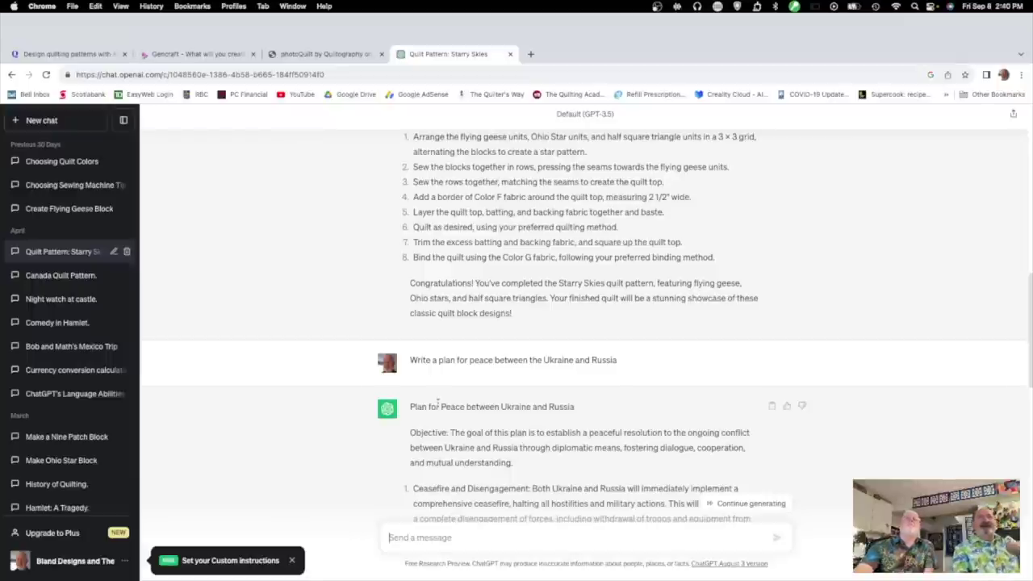
pyautogui.scroll(1, 438, 406)
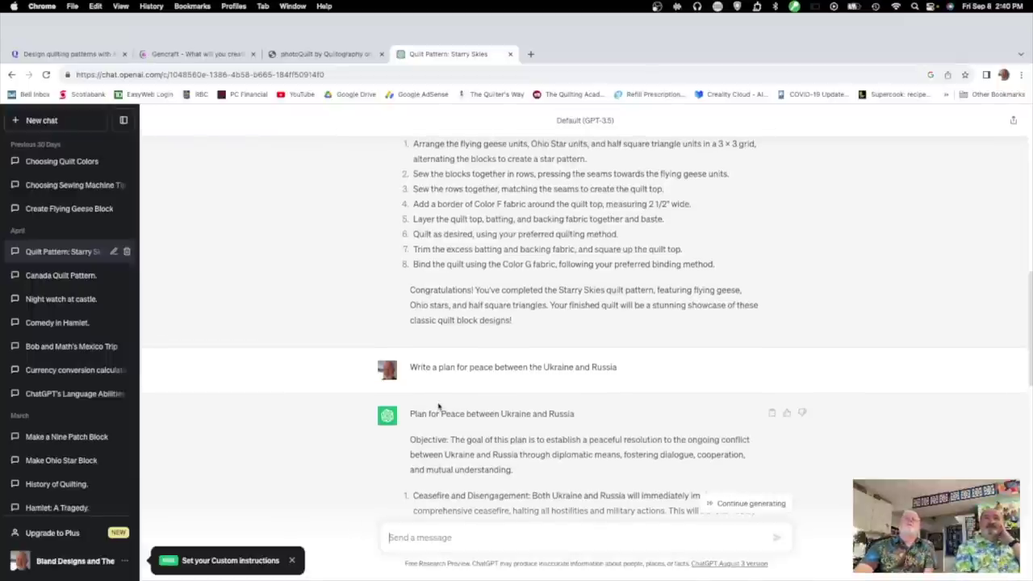
pyautogui.scroll(-2, 438, 406)
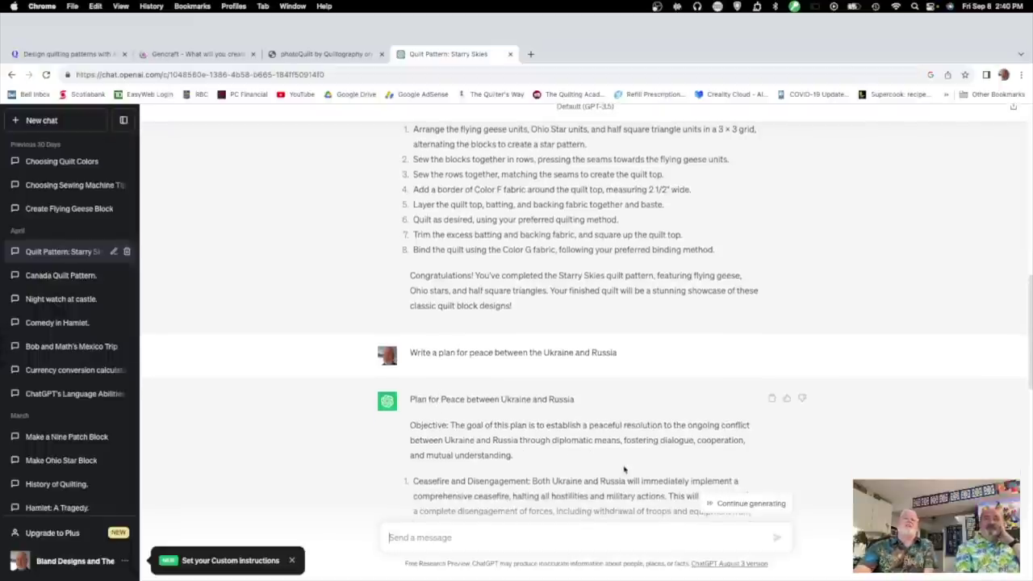
pyautogui.scroll(-4, 623, 468)
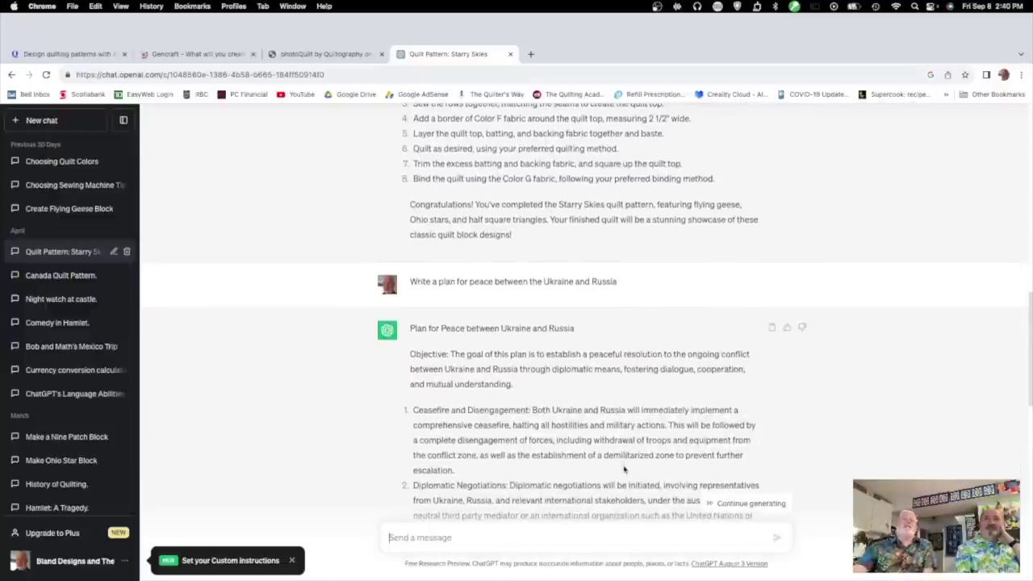
pyautogui.scroll(-6, 623, 468)
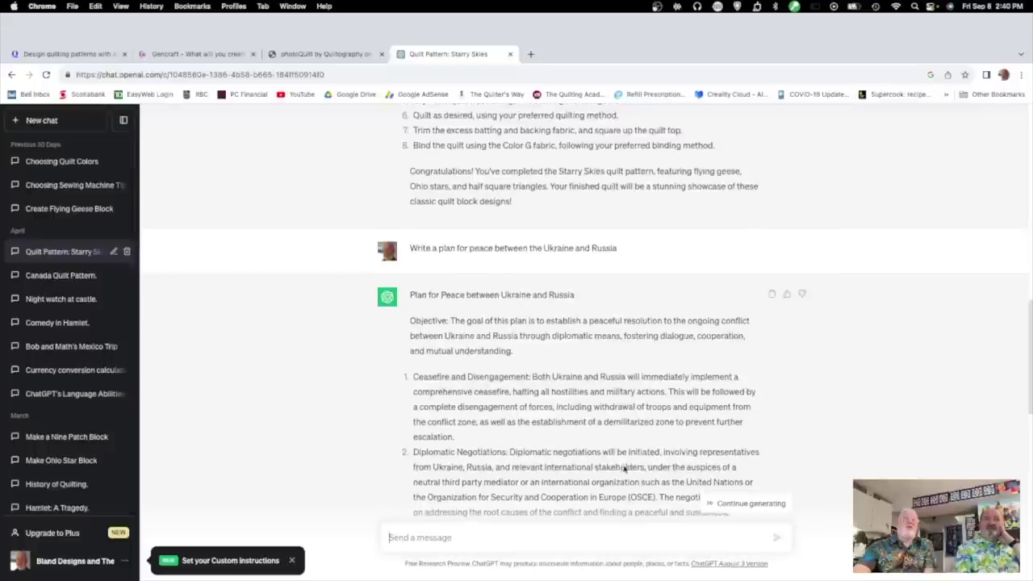
pyautogui.scroll(-2, 623, 464)
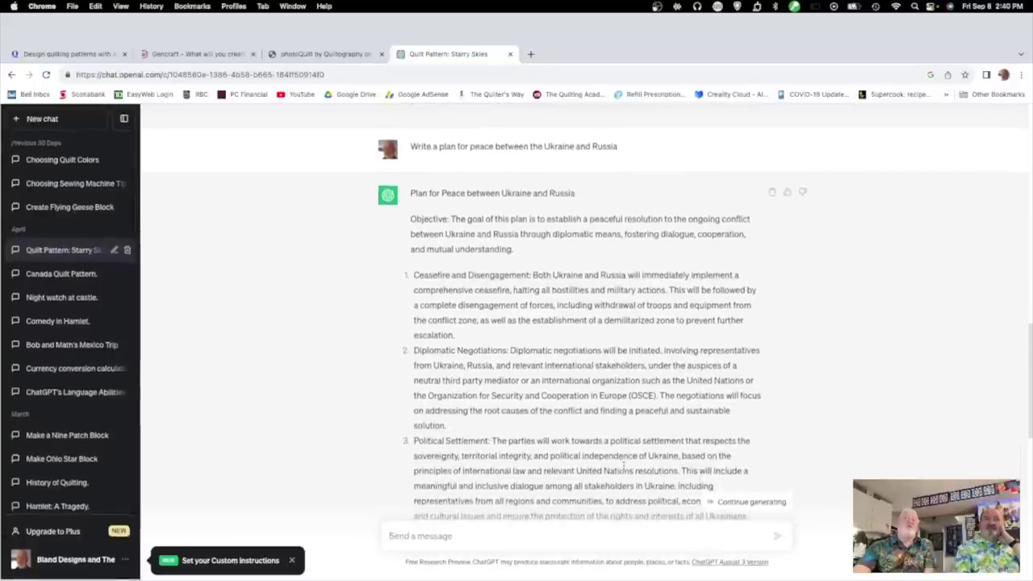
pyautogui.scroll(-6, 623, 464)
pyautogui.scroll(-2, 623, 466)
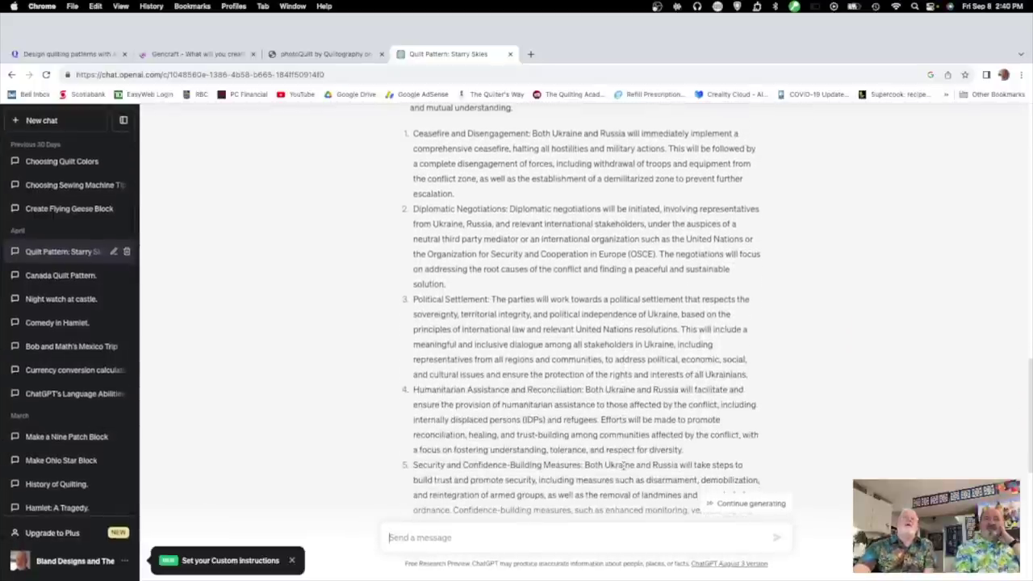
pyautogui.scroll(-1, 623, 467)
pyautogui.scroll(-5, 623, 466)
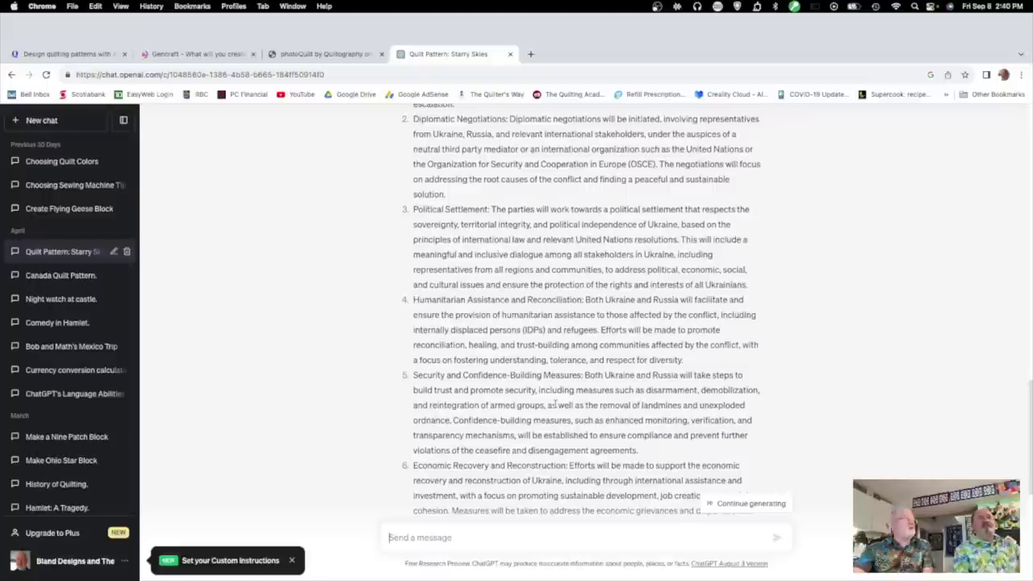
# Step: Examine the Starry Skies quilt pattern in the same chat, from its prompt and materials through block and quilt assembly
pyautogui.scroll(4, 555, 404)
pyautogui.scroll(5, 556, 404)
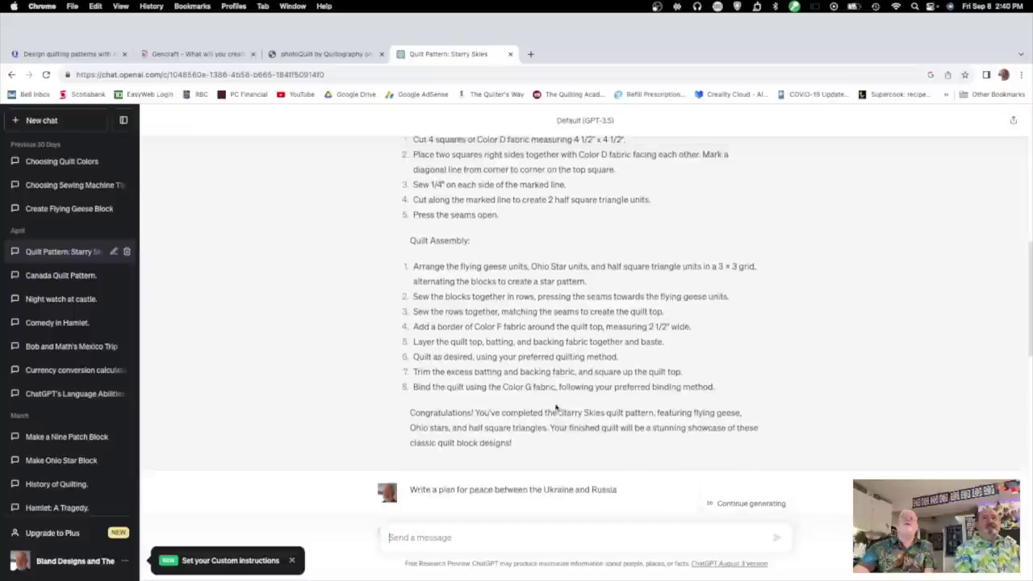
pyautogui.scroll(5, 556, 408)
pyautogui.scroll(4, 555, 404)
pyautogui.scroll(-1, 555, 405)
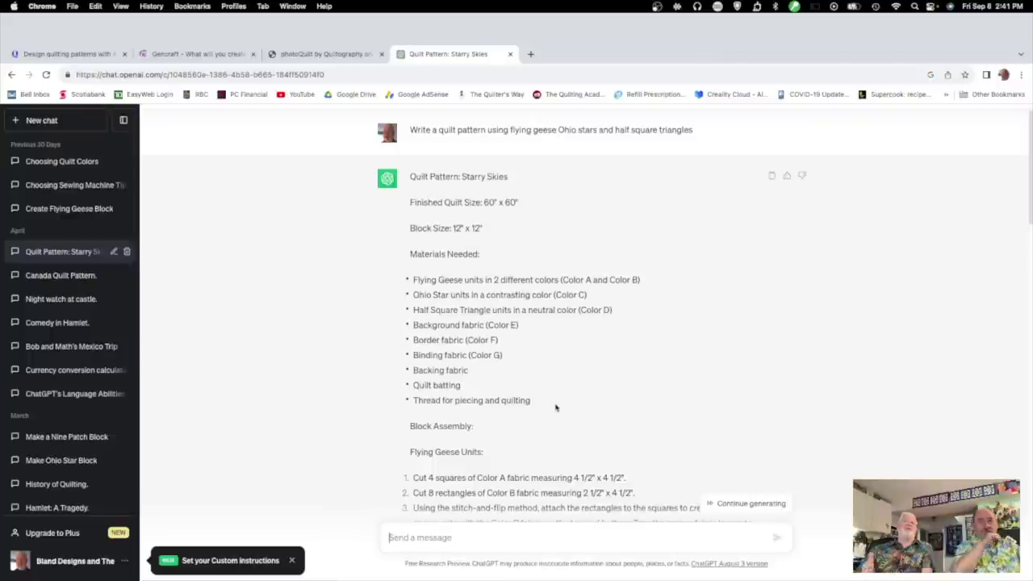
pyautogui.scroll(-2, 555, 408)
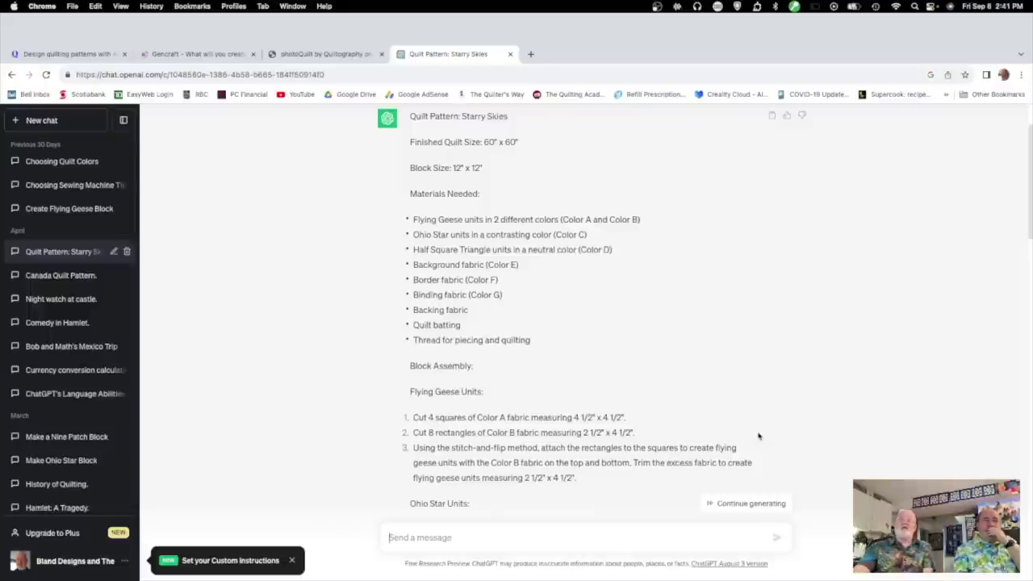
pyautogui.scroll(-3, 758, 436)
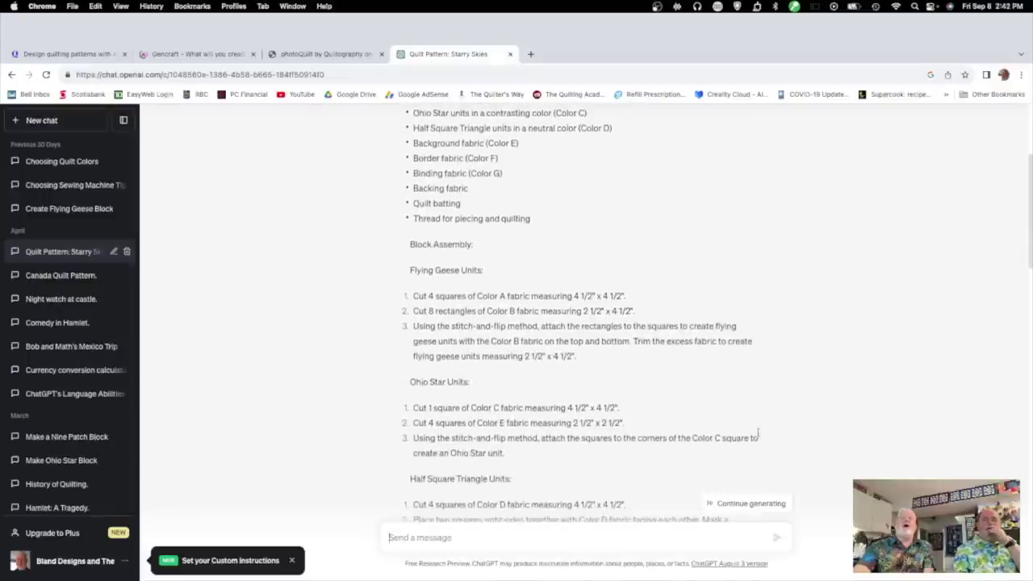
pyautogui.scroll(-1, 758, 435)
pyautogui.scroll(-1, 758, 435)
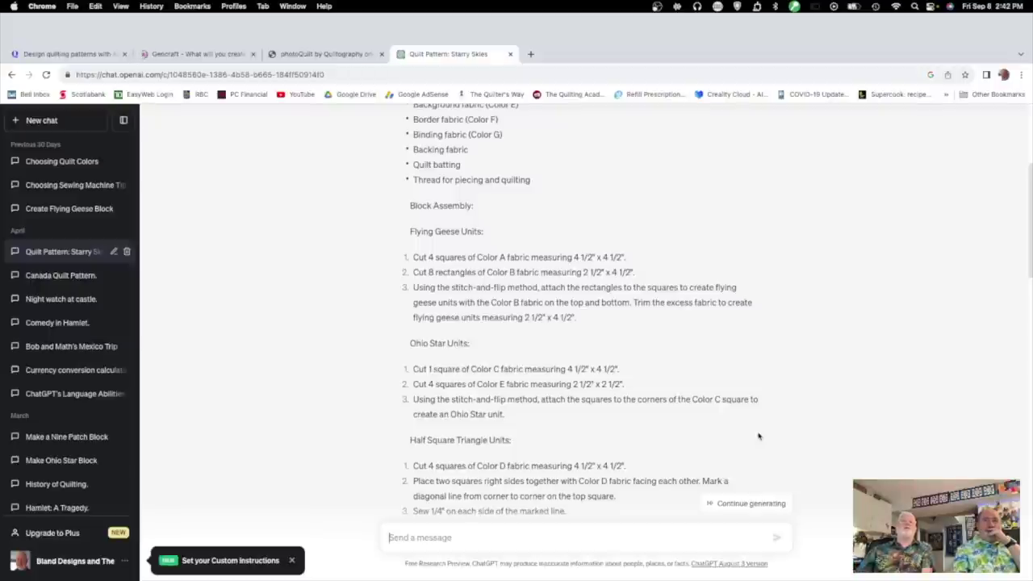
pyautogui.scroll(-5, 758, 436)
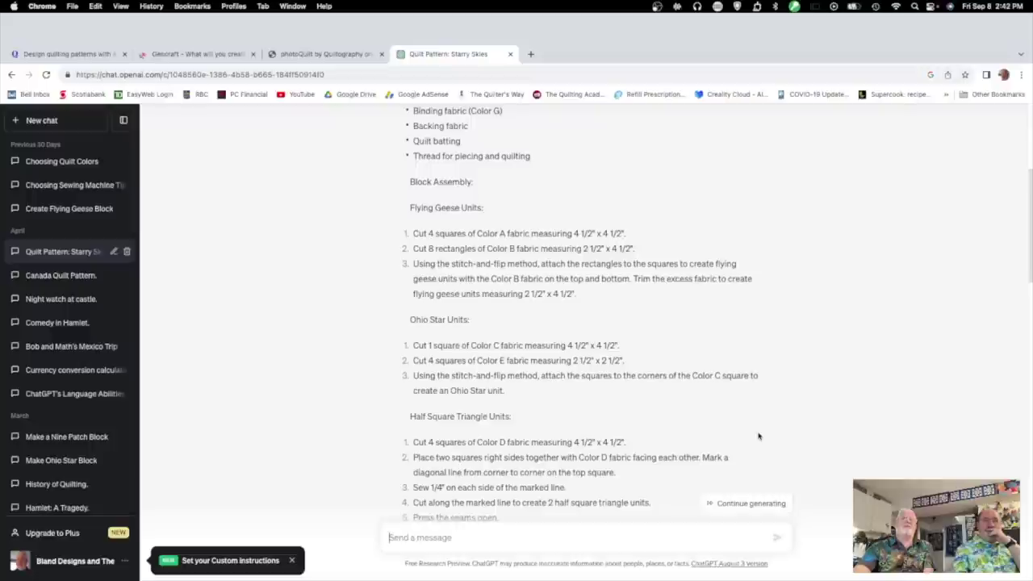
pyautogui.scroll(-3, 758, 436)
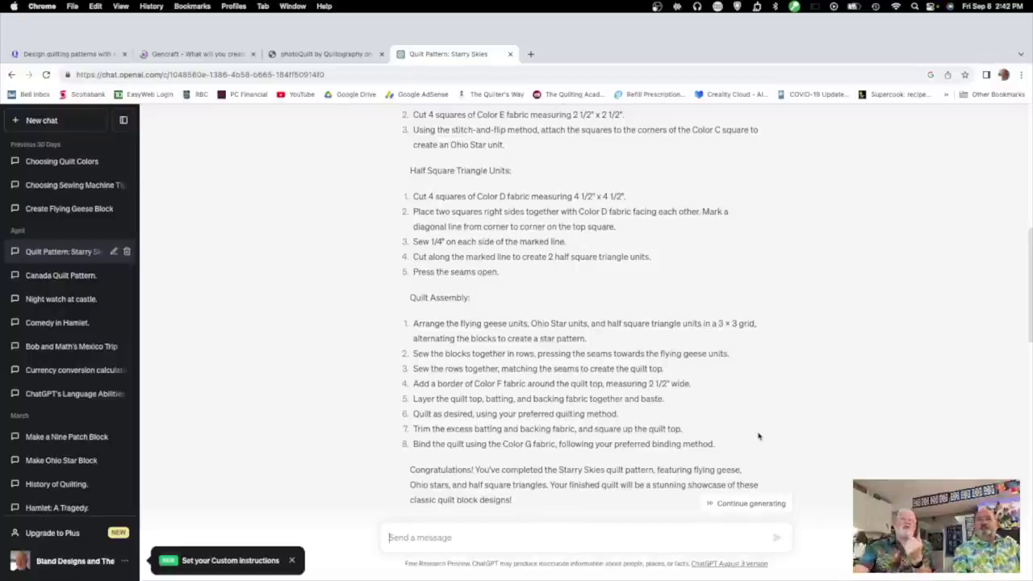
pyautogui.scroll(10, 758, 436)
pyautogui.scroll(5, 757, 436)
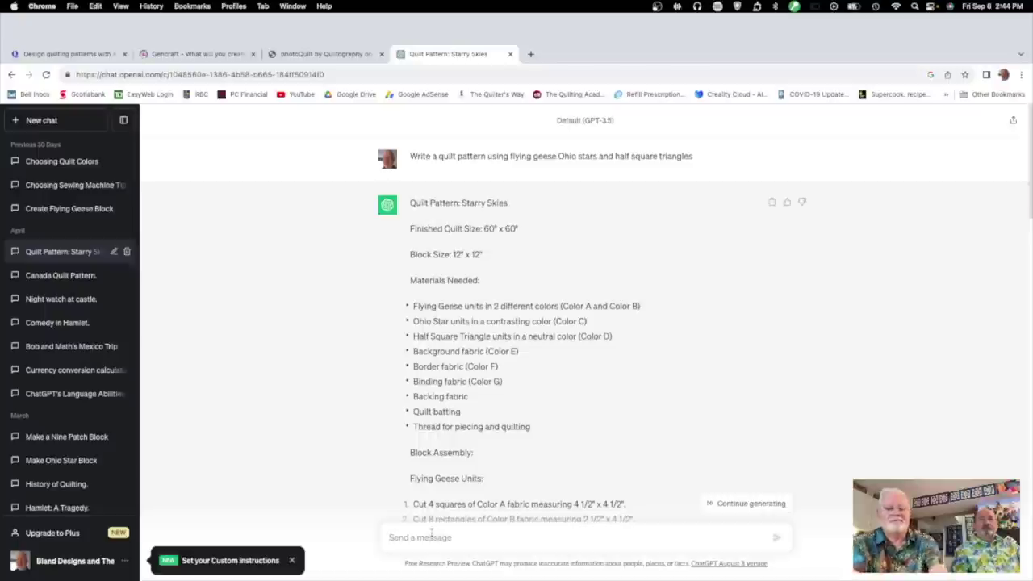
# Step: Ask in the Starry Skies chat "HOW DO I SEW A MAN'S SHORT SLEEVE SHIRT"
pyautogui.write('HOW DO I SEW ')
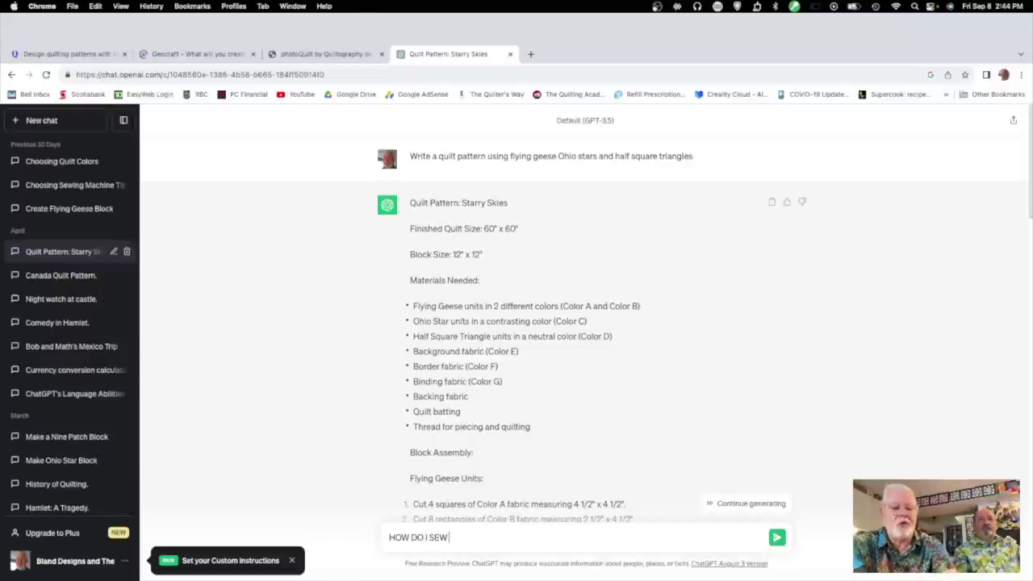
pyautogui.write('A ')
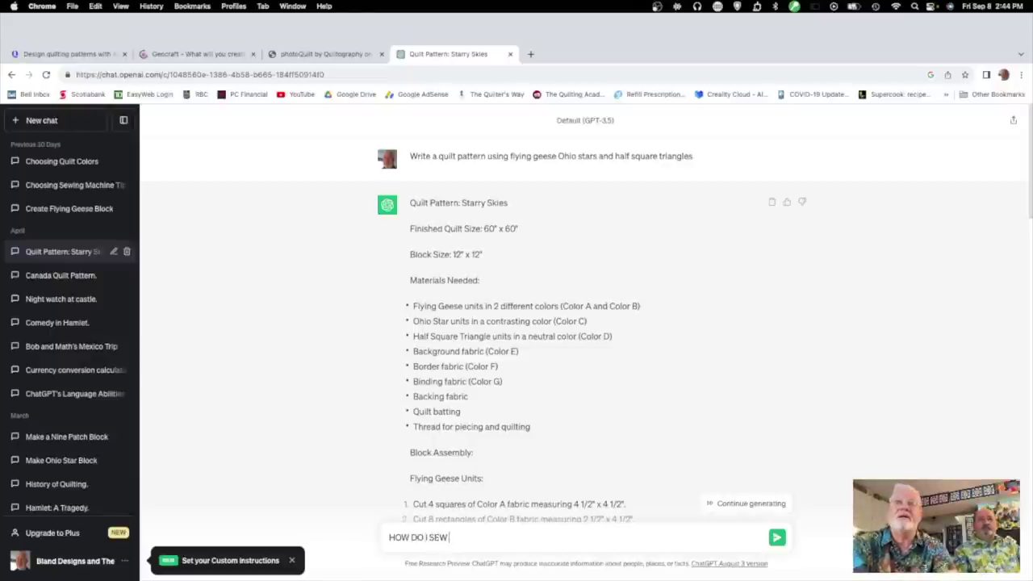
pyautogui.write("MAN'S")
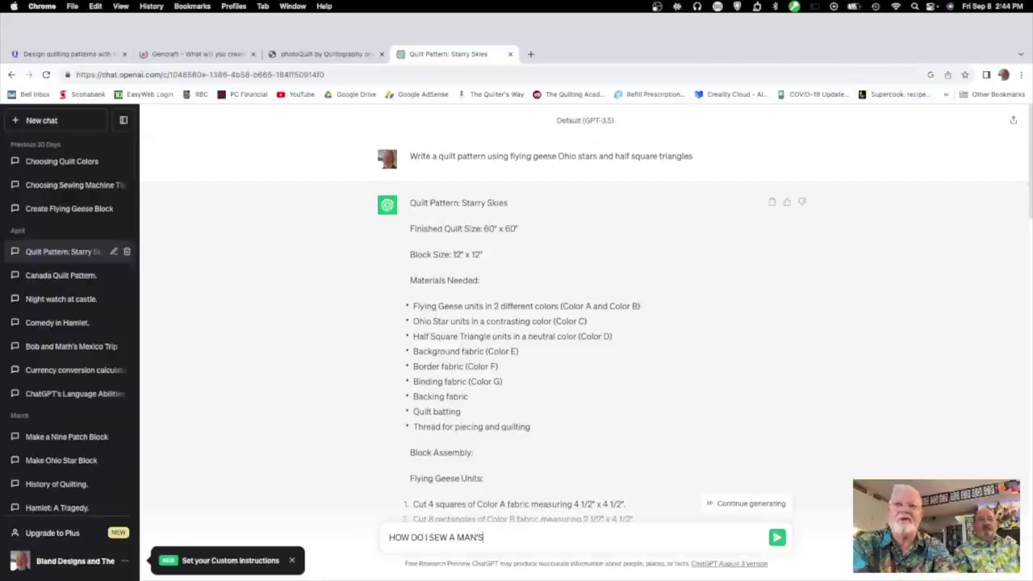
pyautogui.write(' SHISRT')
pyautogui.press('BackSpace')
pyautogui.press('BackSpace')
pyautogui.press('BackSpace')
pyautogui.press('BackSpace')
pyautogui.press('BackSpace')
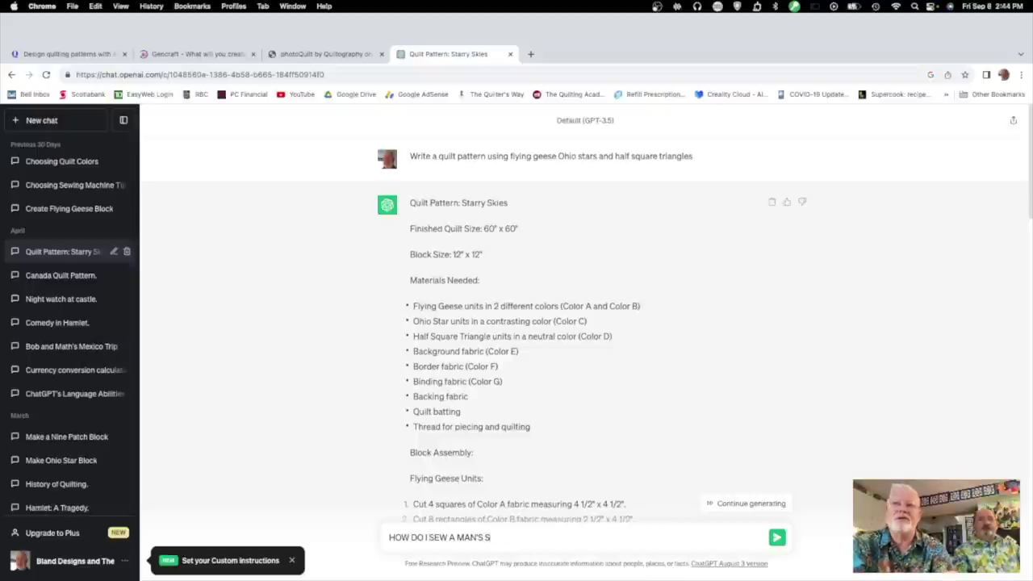
pyautogui.write('HORT SL')
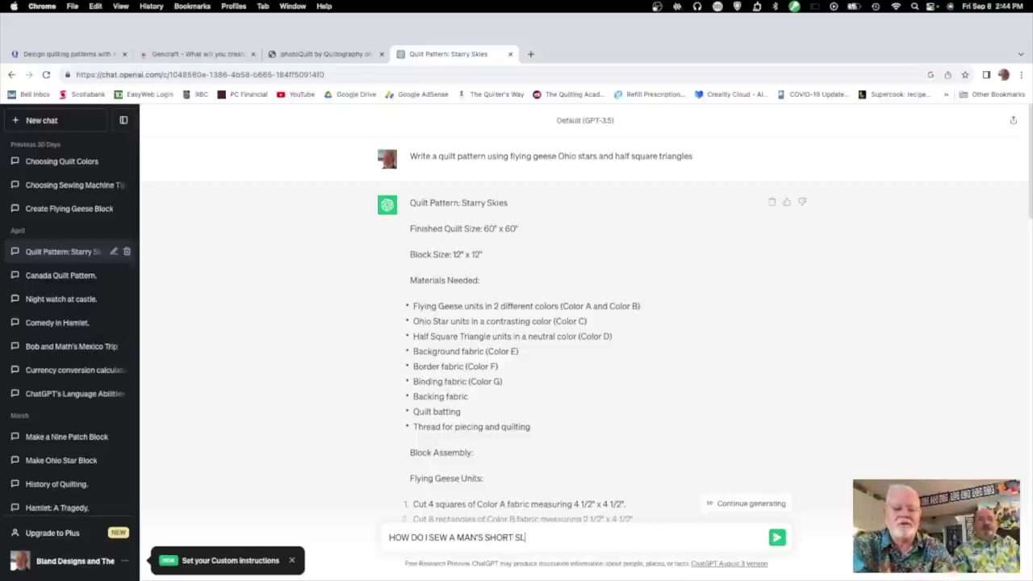
pyautogui.write('EEVE SHIRT')
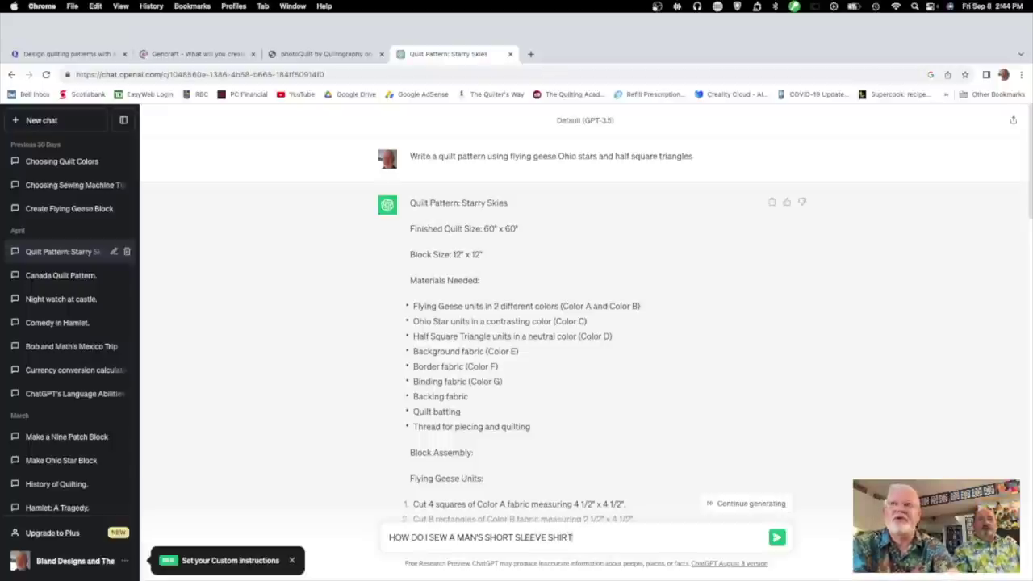
pyautogui.press('Return')
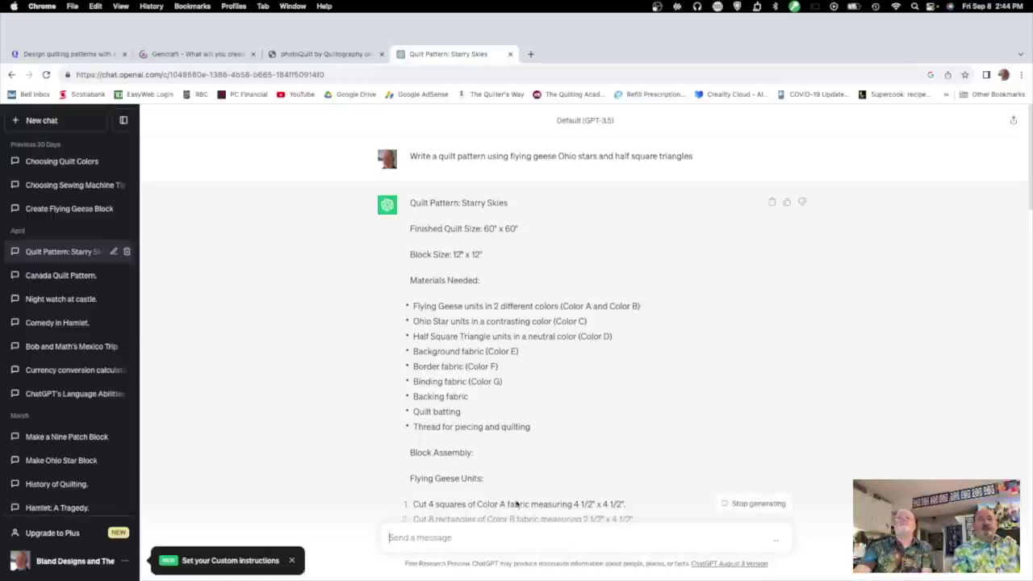
# Step: Read the shirt-sewing answer at the end of the chat, from the materials needed through all the sewing steps
pyautogui.scroll(-15, 573, 488)
pyautogui.scroll(-15, 573, 487)
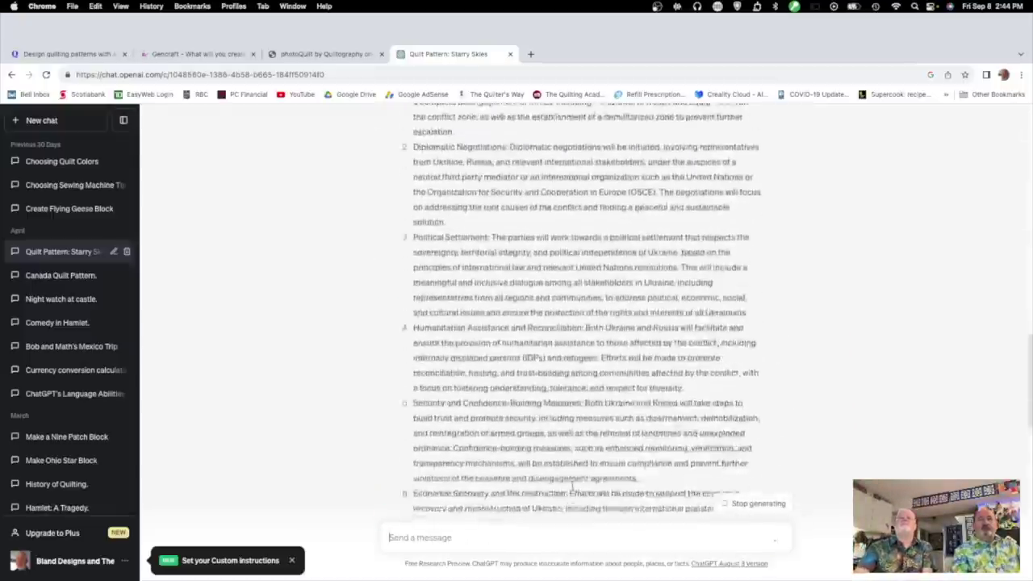
pyautogui.scroll(-2, 573, 488)
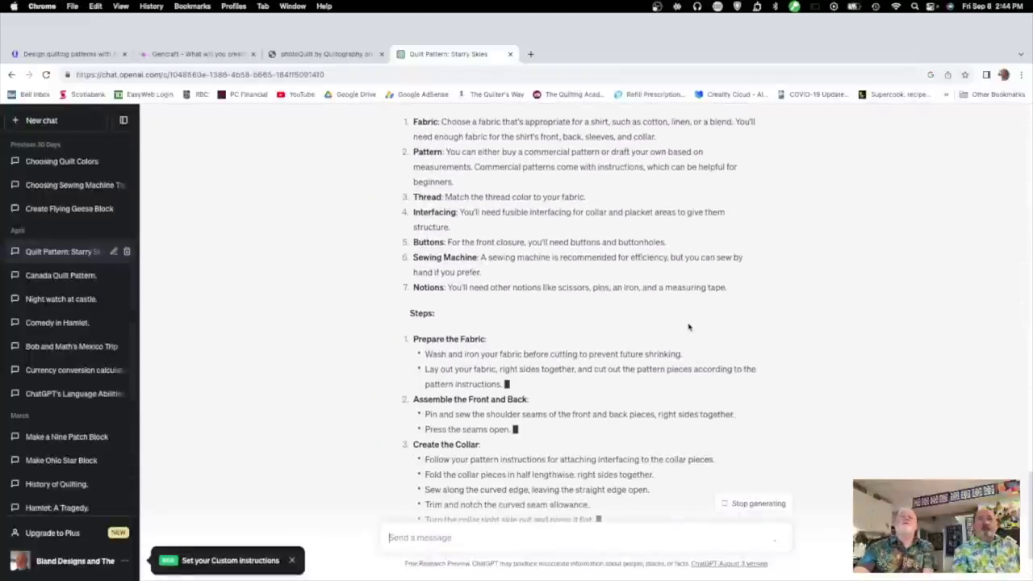
pyautogui.scroll(5, 688, 327)
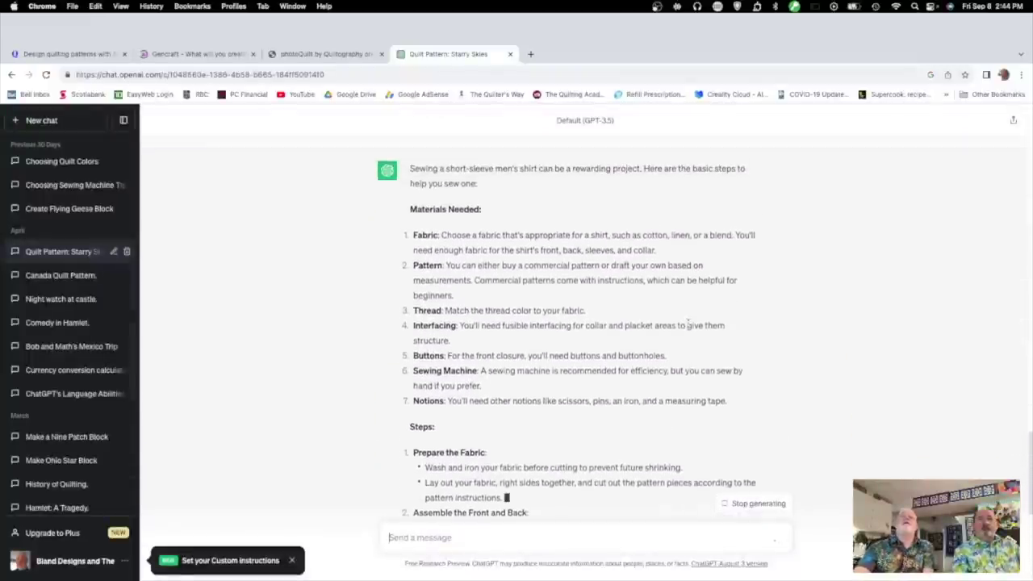
pyautogui.scroll(1, 689, 323)
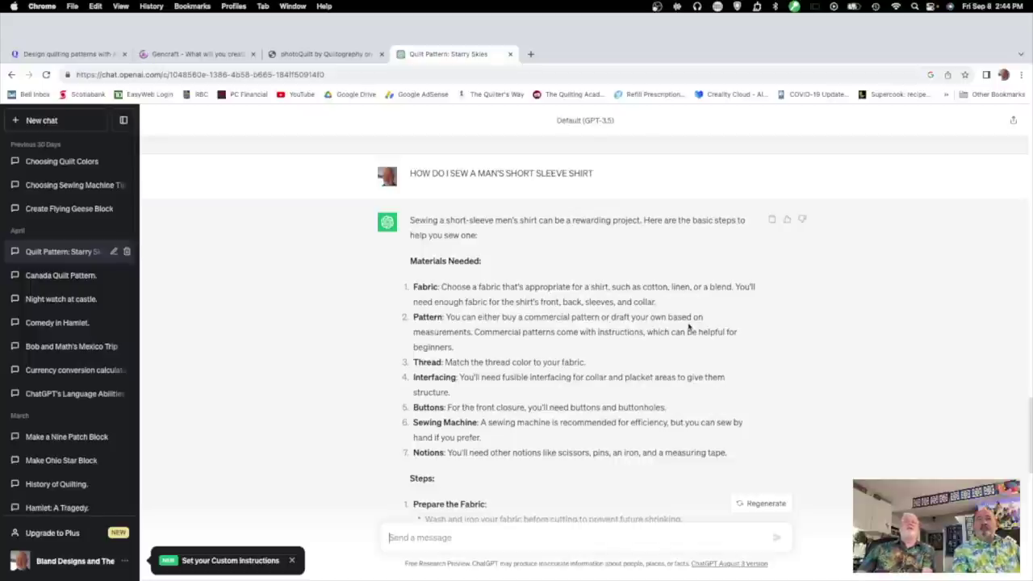
pyautogui.scroll(-3, 701, 381)
pyautogui.scroll(-1, 702, 381)
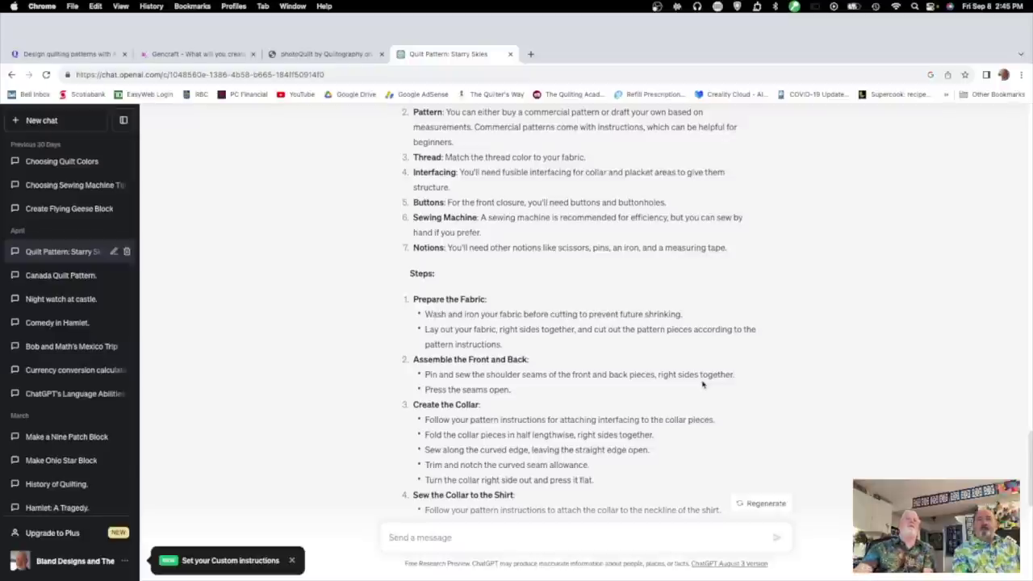
pyautogui.scroll(-3, 702, 384)
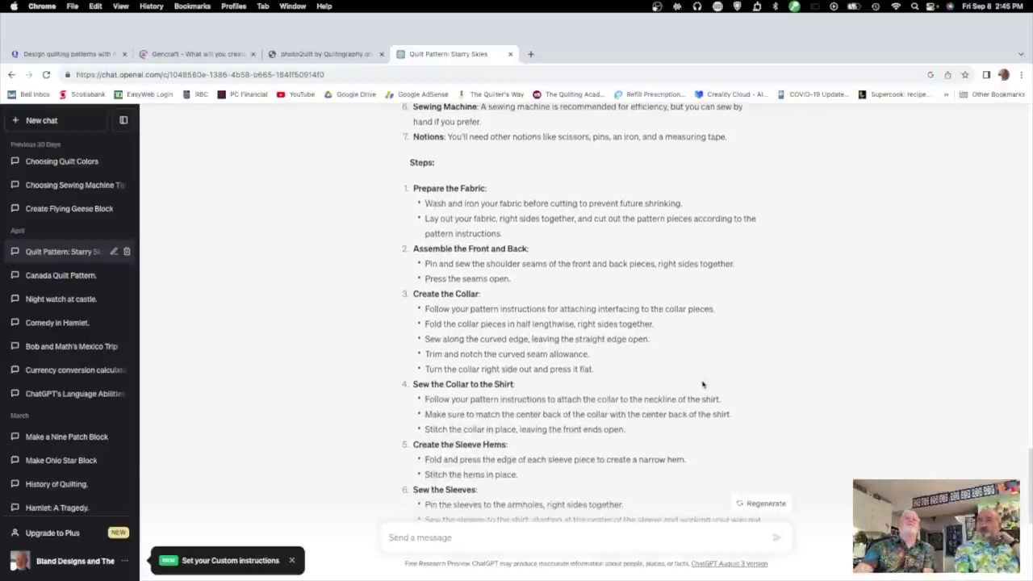
pyautogui.scroll(-2, 702, 384)
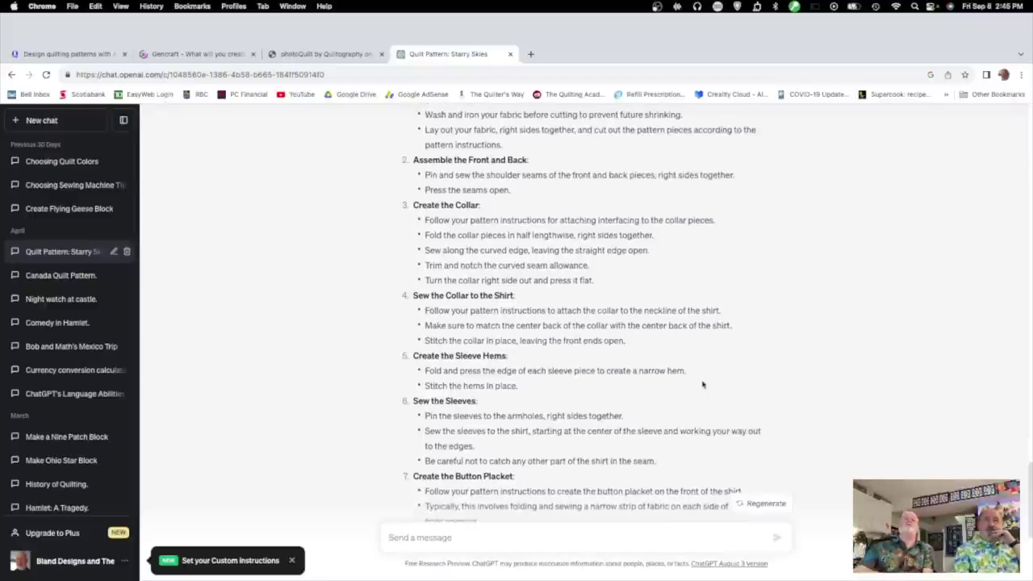
pyautogui.scroll(-2, 702, 384)
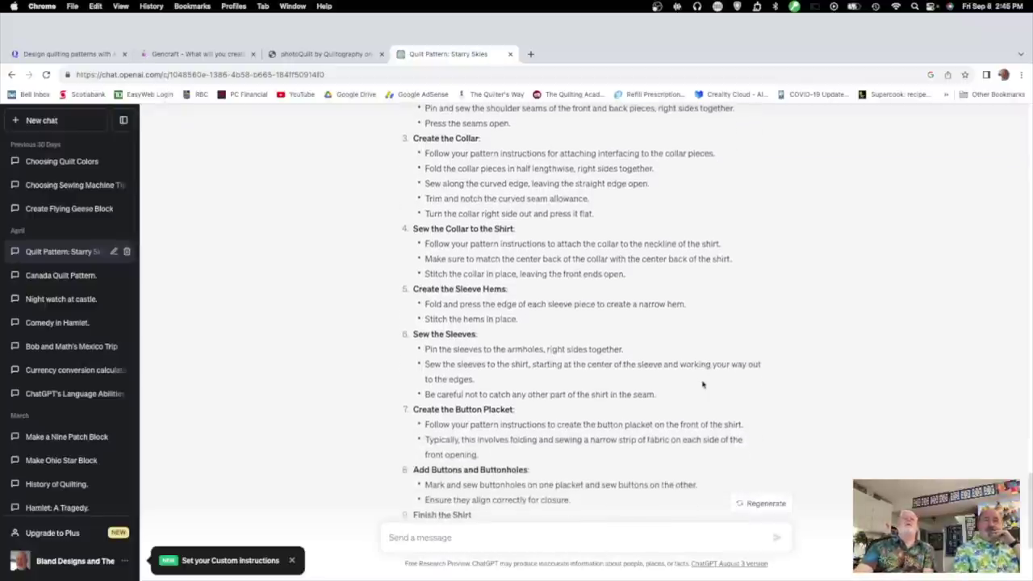
pyautogui.scroll(-3, 702, 384)
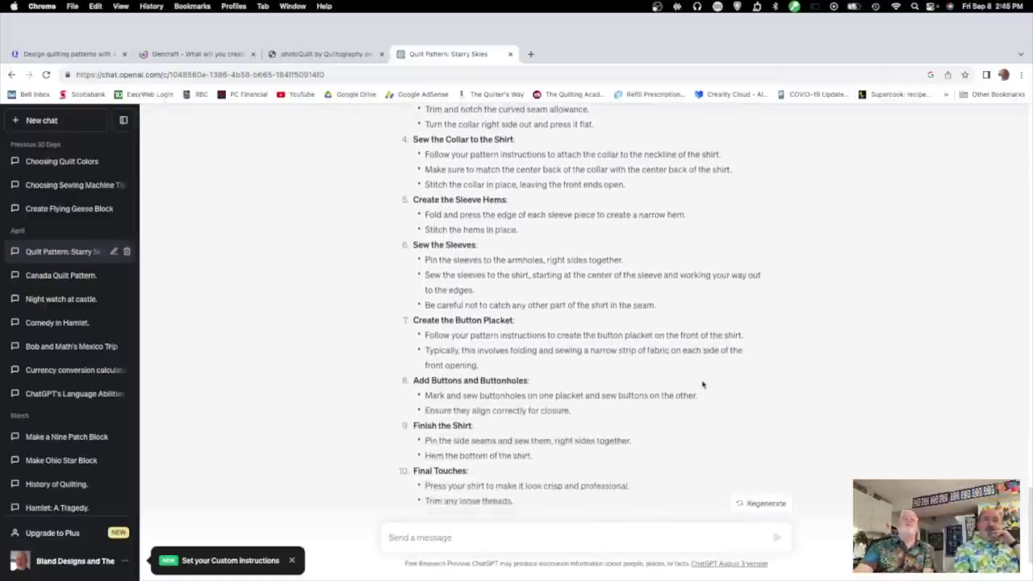
pyautogui.scroll(-3, 702, 384)
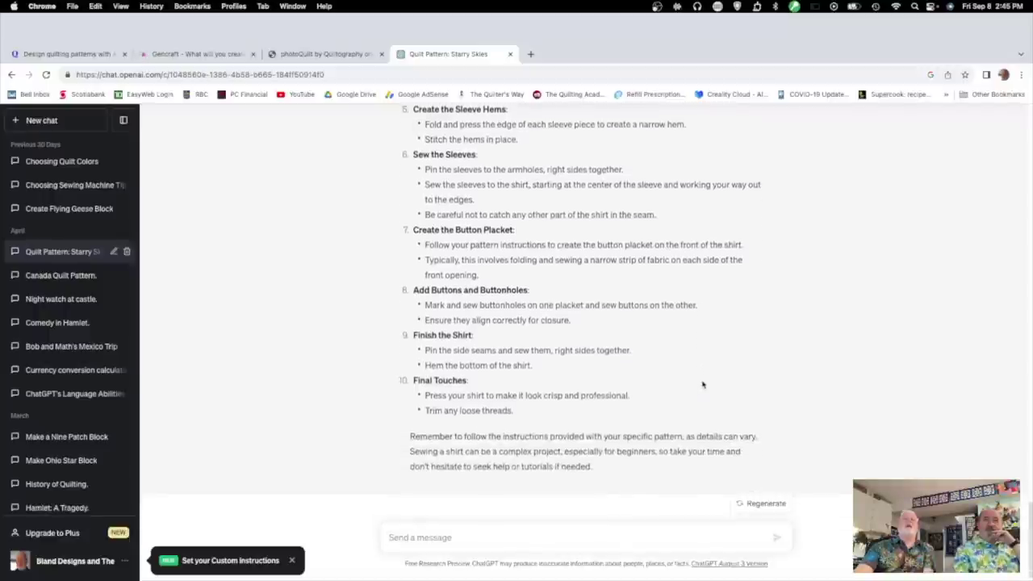
pyautogui.scroll(-1, 702, 384)
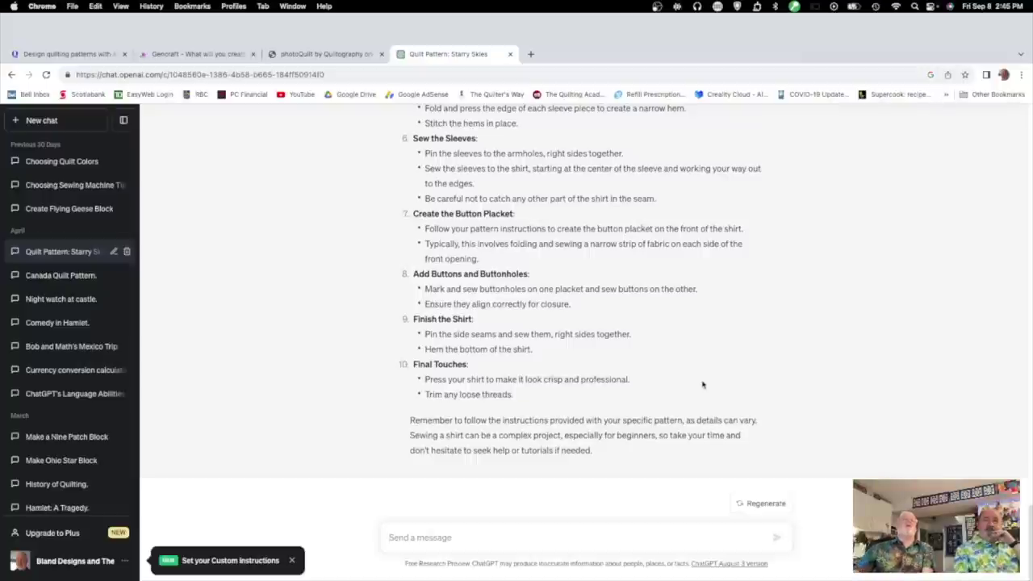
# Step: Review the shirt answer's steps again, from preparing the fabric through the final touches
pyautogui.scroll(5, 702, 384)
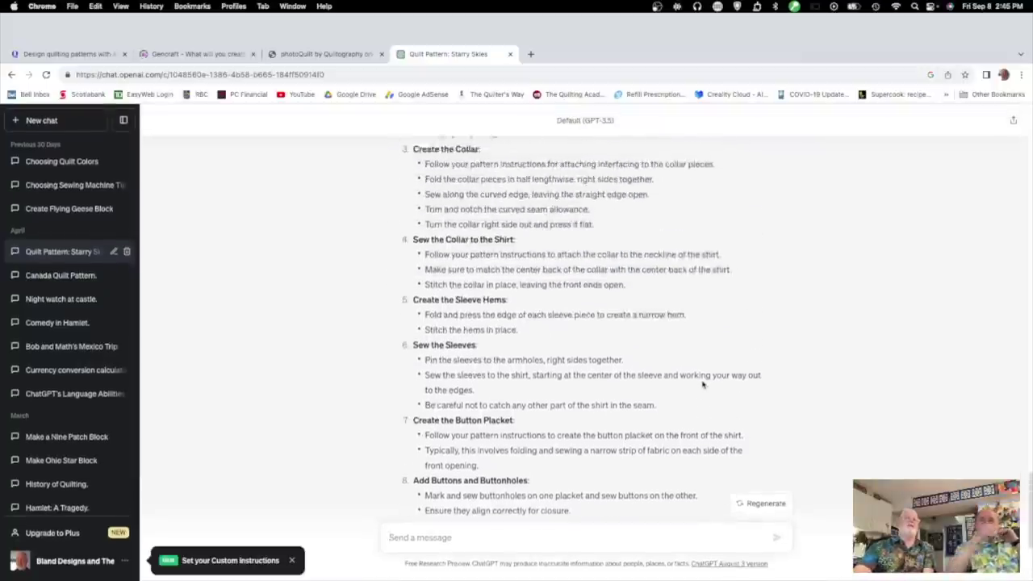
pyautogui.scroll(2, 702, 384)
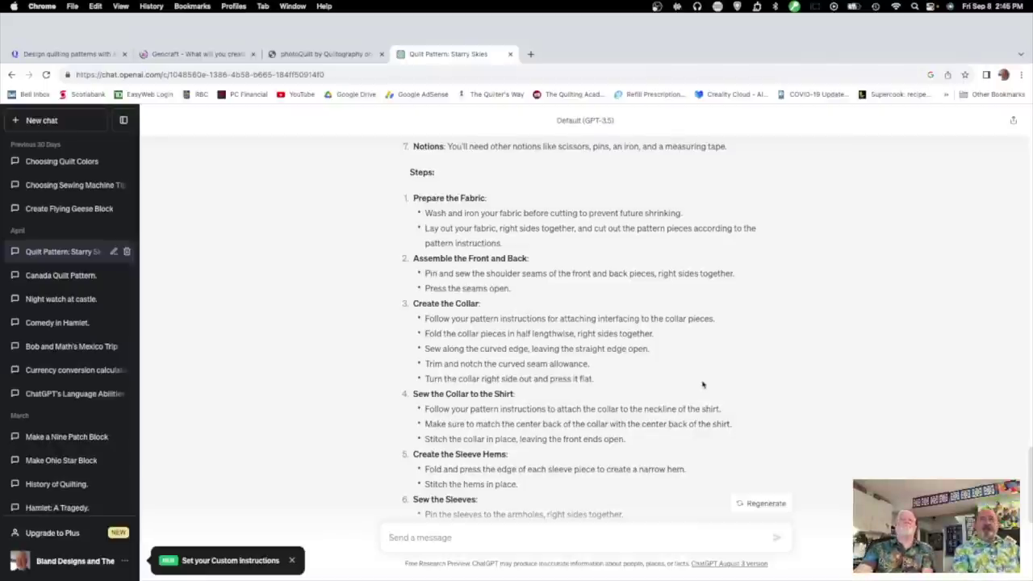
pyautogui.scroll(-3, 702, 385)
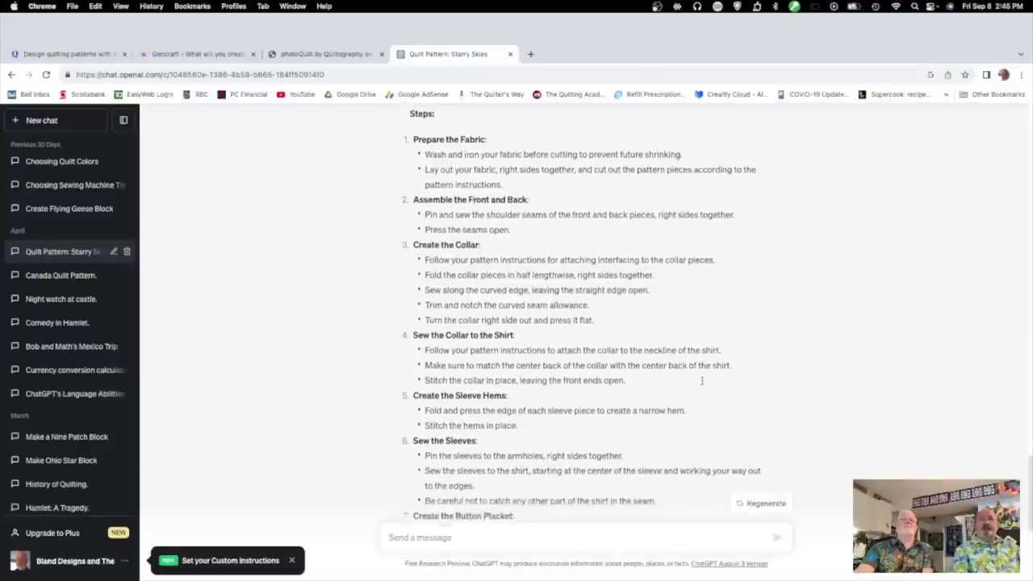
pyautogui.scroll(-3, 702, 381)
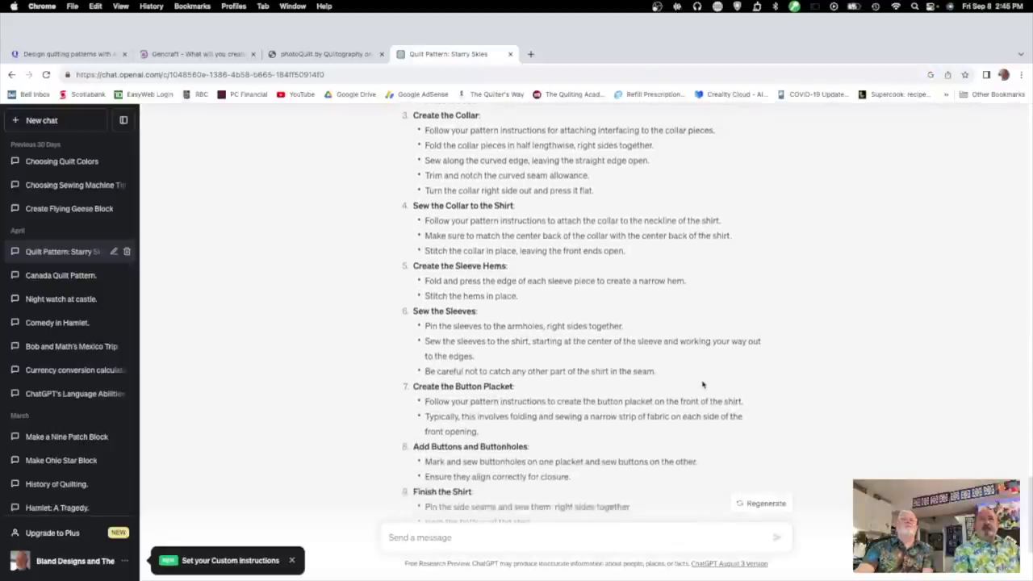
pyautogui.scroll(-3, 702, 382)
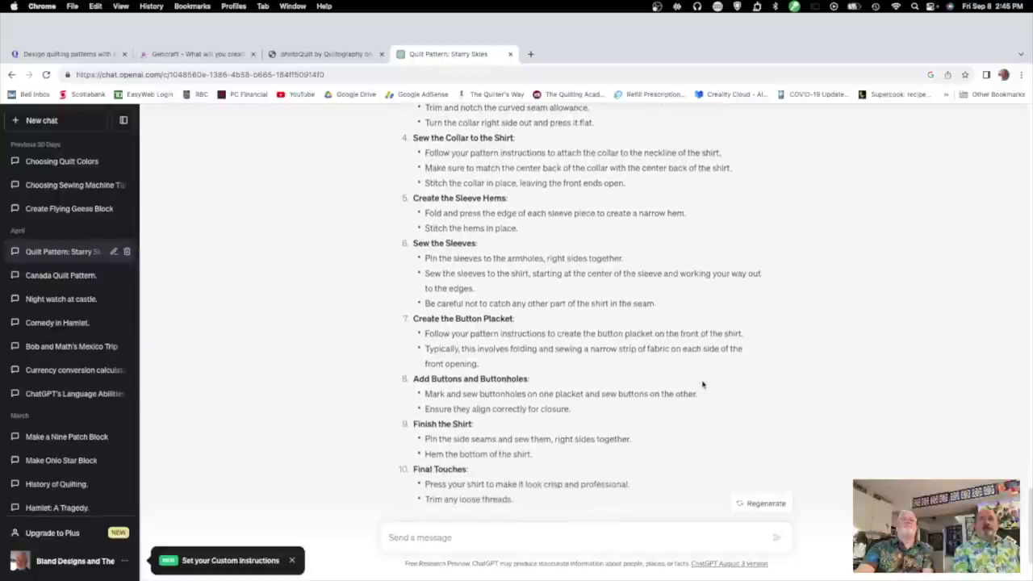
pyautogui.scroll(-3, 702, 385)
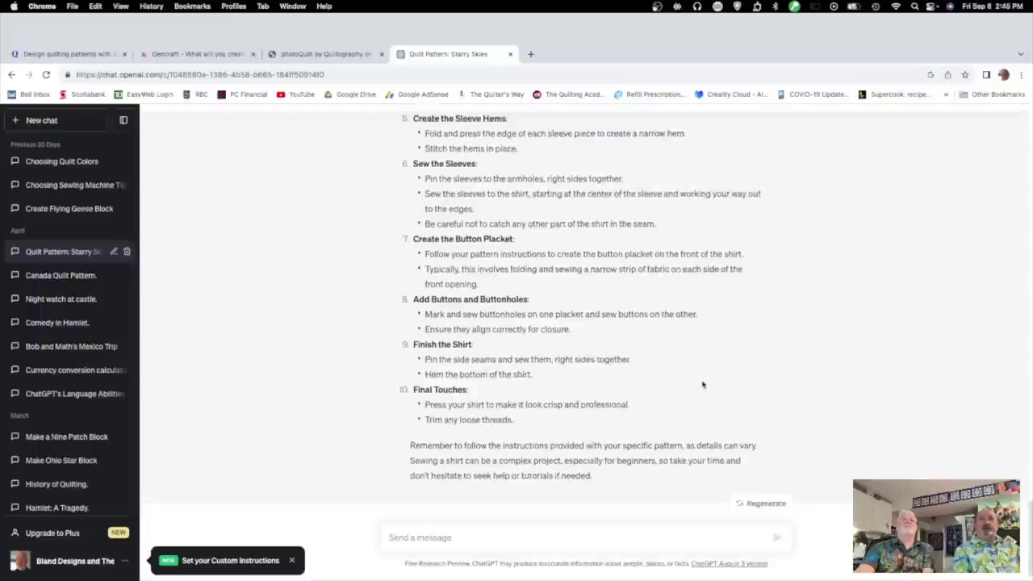
pyautogui.scroll(1, 702, 385)
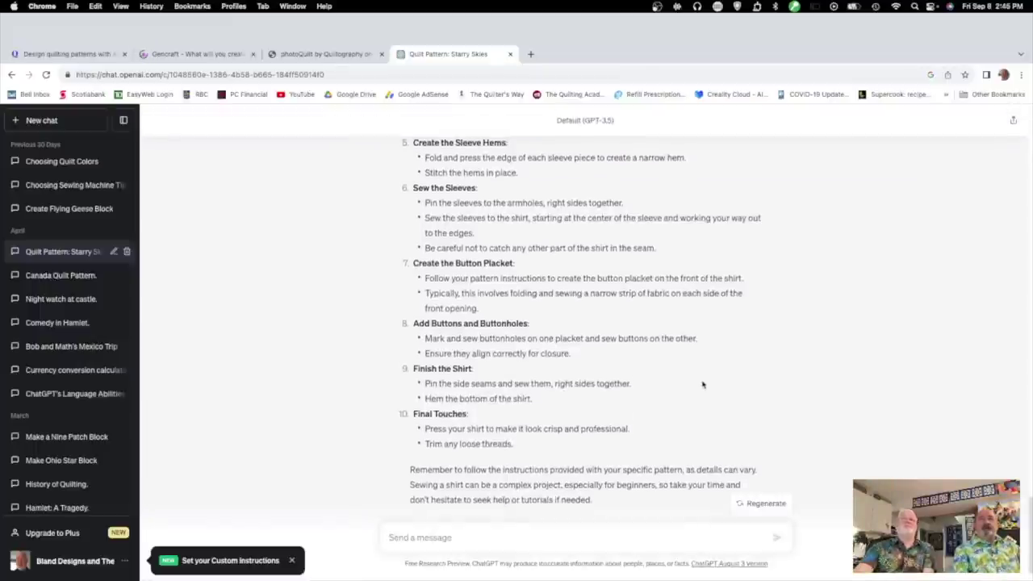
# Step: Regenerate the shirt-sewing answer and examine the new version's materials and steps, from fabric preparation to the finishing touches
pyautogui.click(757, 507)
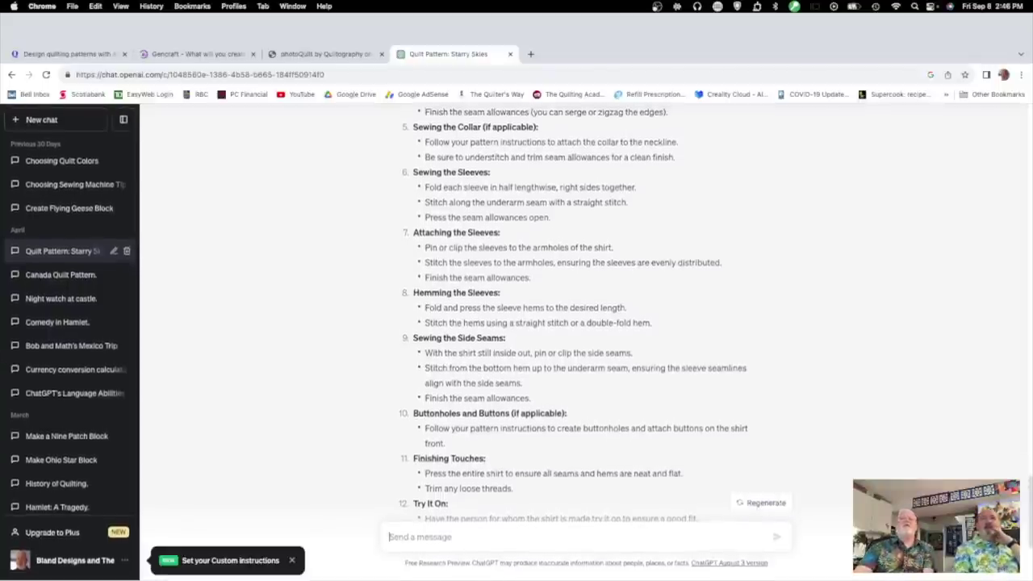
pyautogui.scroll(3, 752, 453)
pyautogui.scroll(10, 752, 453)
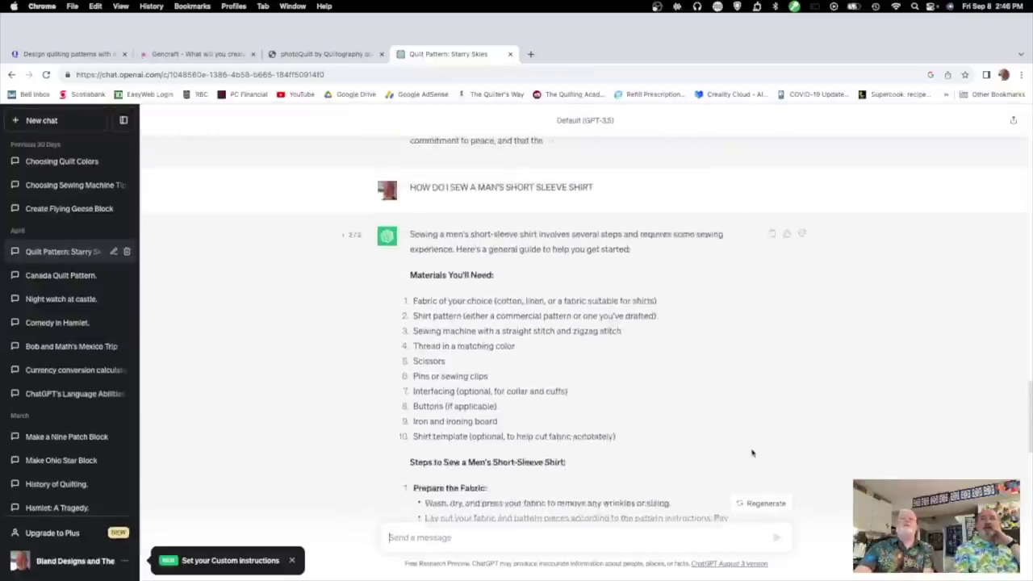
pyautogui.scroll(-4, 752, 453)
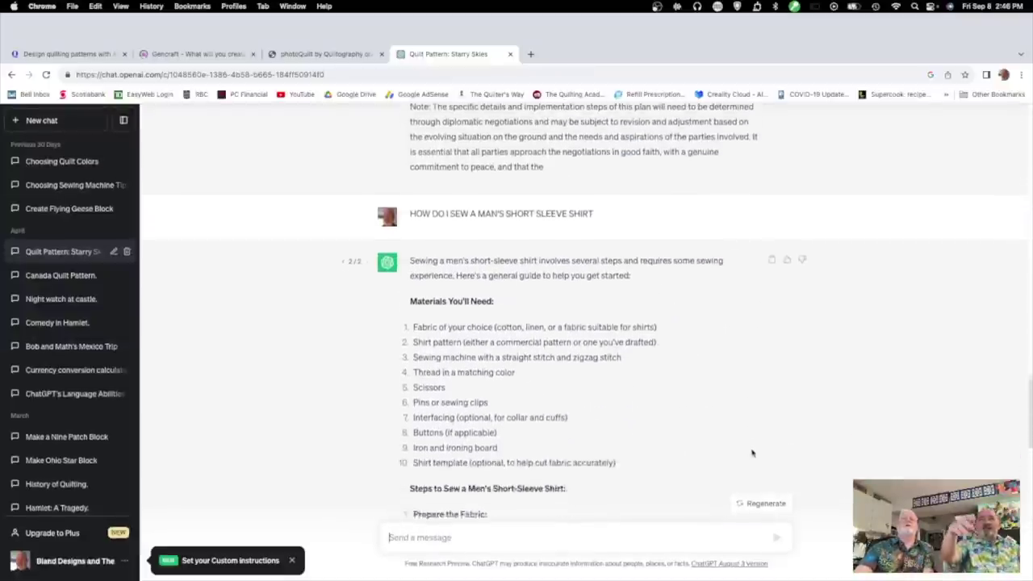
pyautogui.scroll(-1, 752, 453)
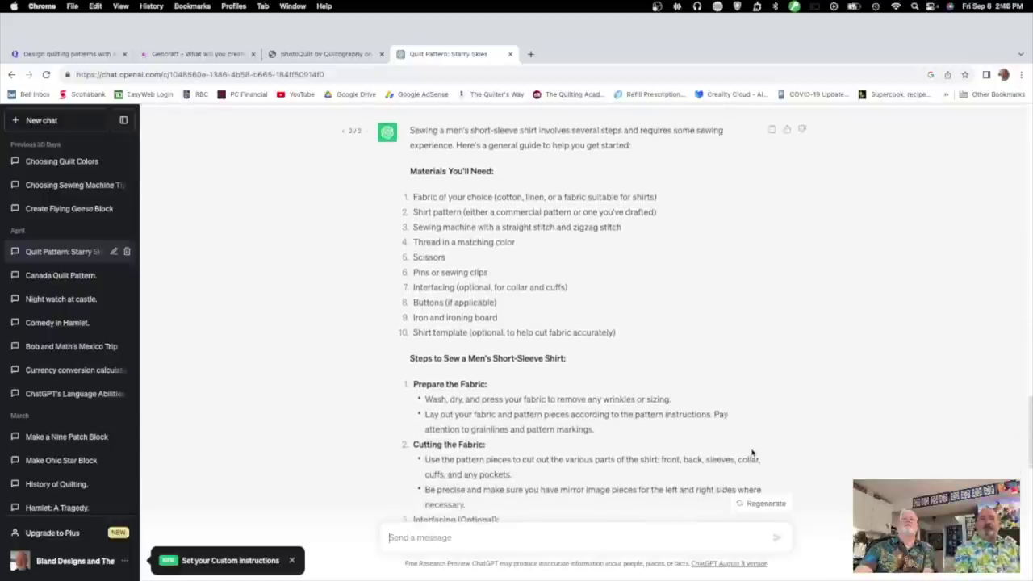
pyautogui.scroll(-5, 752, 452)
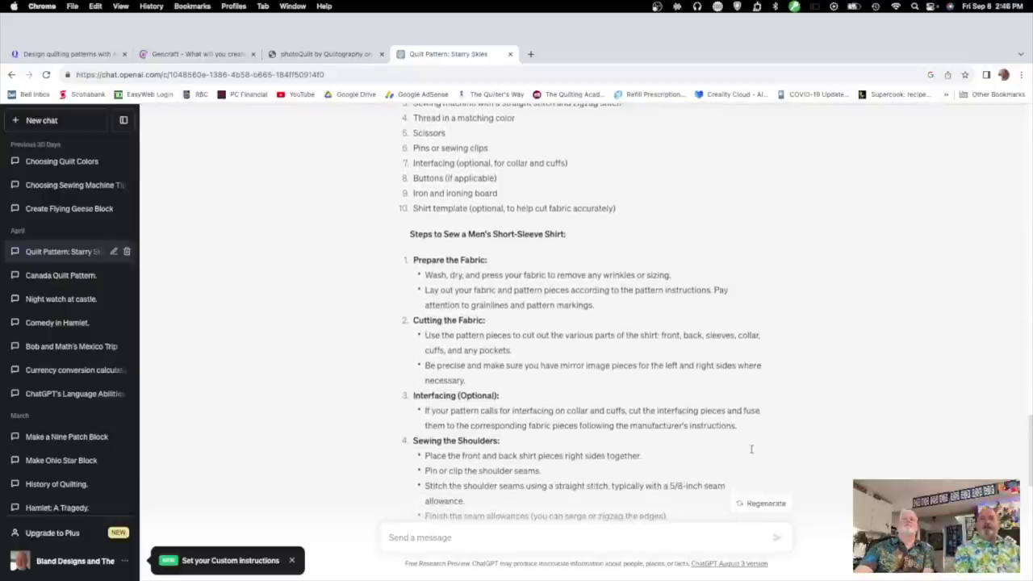
pyautogui.scroll(1, 752, 453)
pyautogui.scroll(-3, 752, 453)
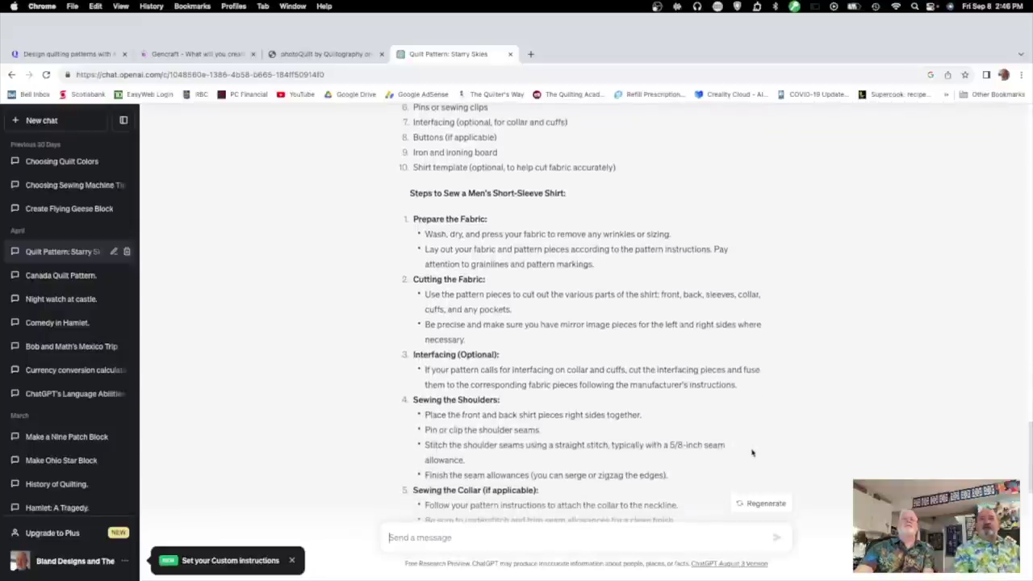
pyautogui.scroll(-4, 752, 453)
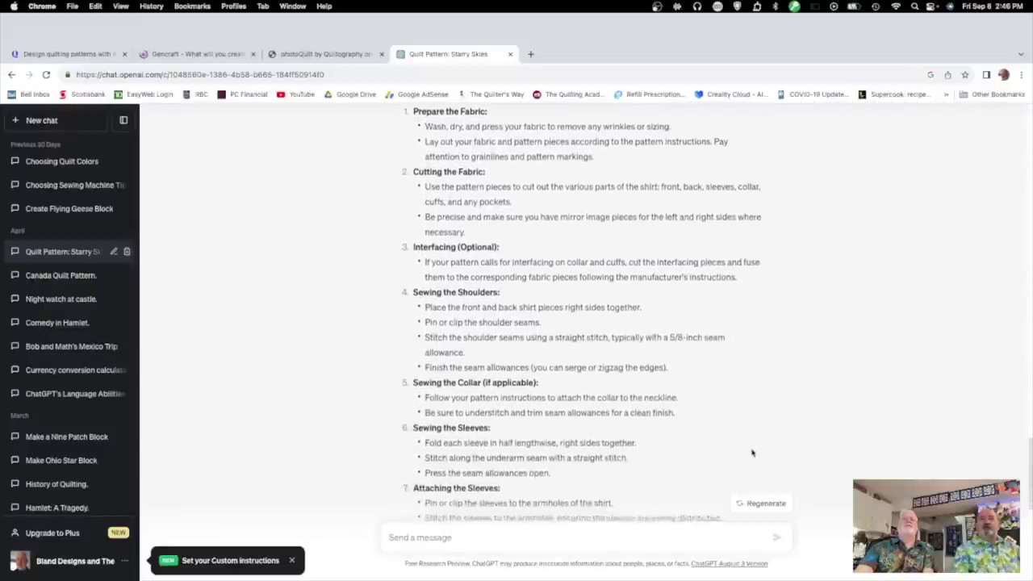
pyautogui.scroll(-1, 752, 453)
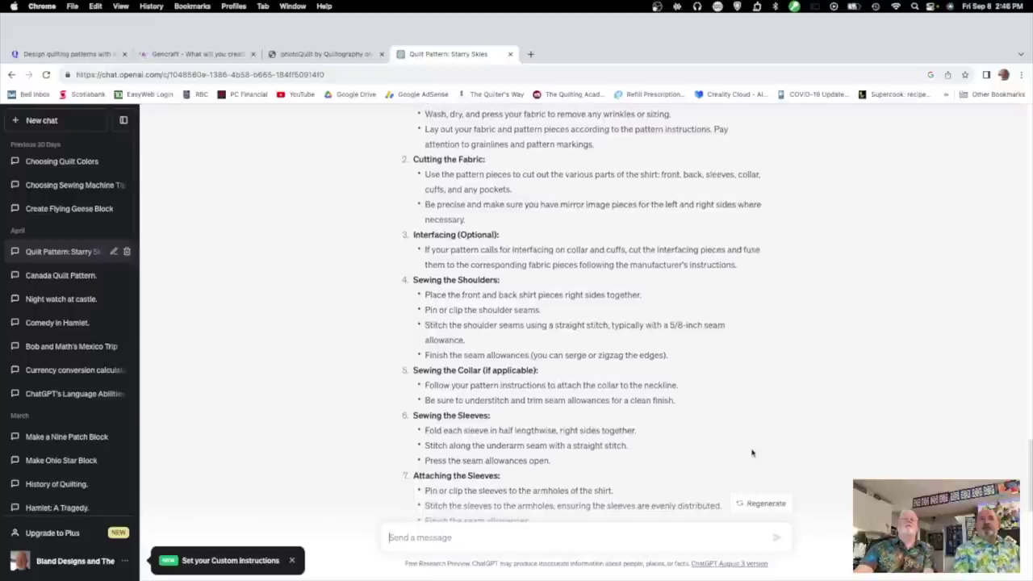
pyautogui.scroll(-4, 752, 452)
pyautogui.scroll(-2, 752, 452)
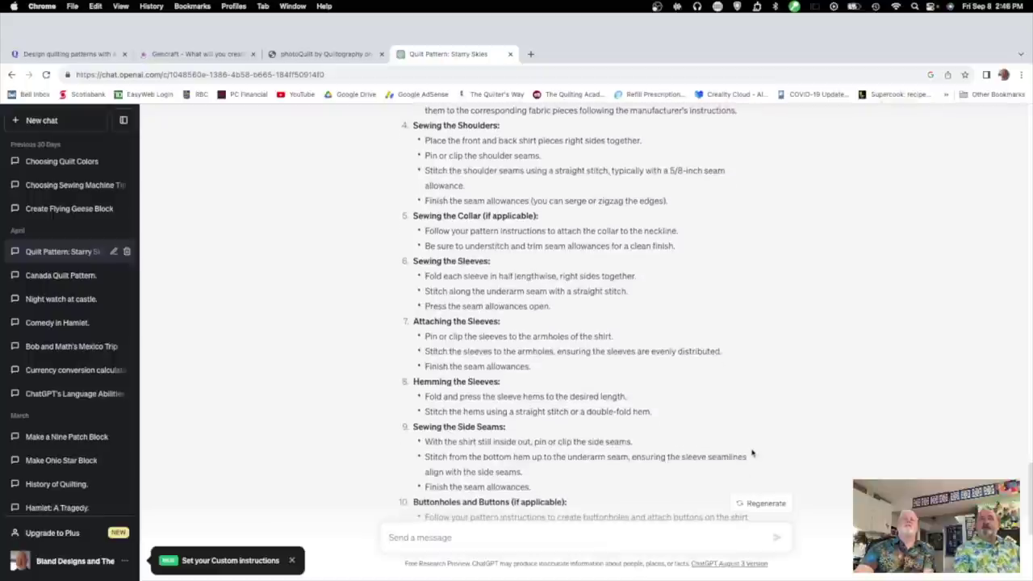
pyautogui.scroll(-3, 753, 453)
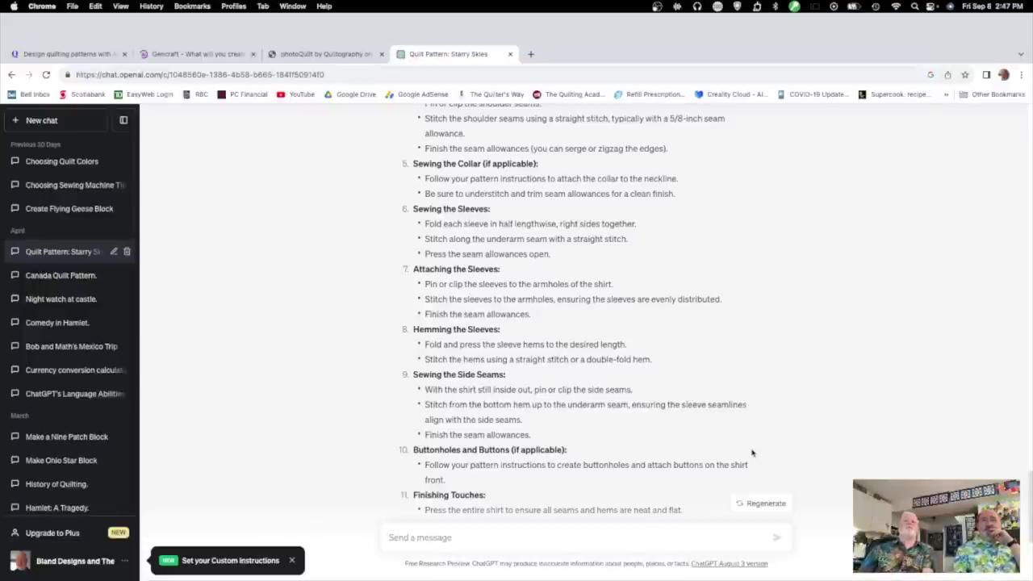
# Step: Read the regenerated shirt answer through its final pressing step, and regenerate the answer once more
pyautogui.scroll(-2, 752, 453)
pyautogui.scroll(-5, 752, 453)
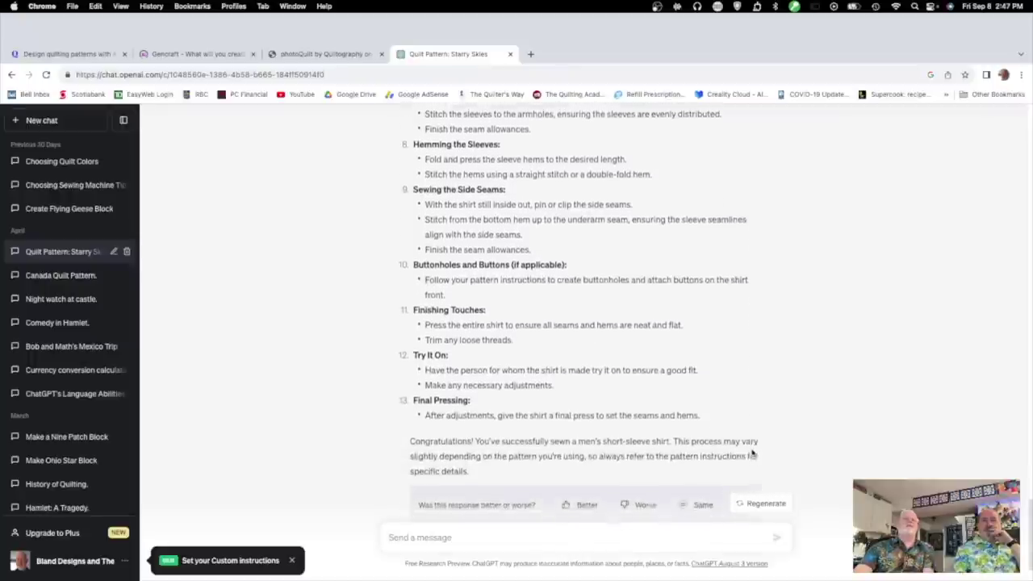
pyautogui.scroll(-1, 751, 449)
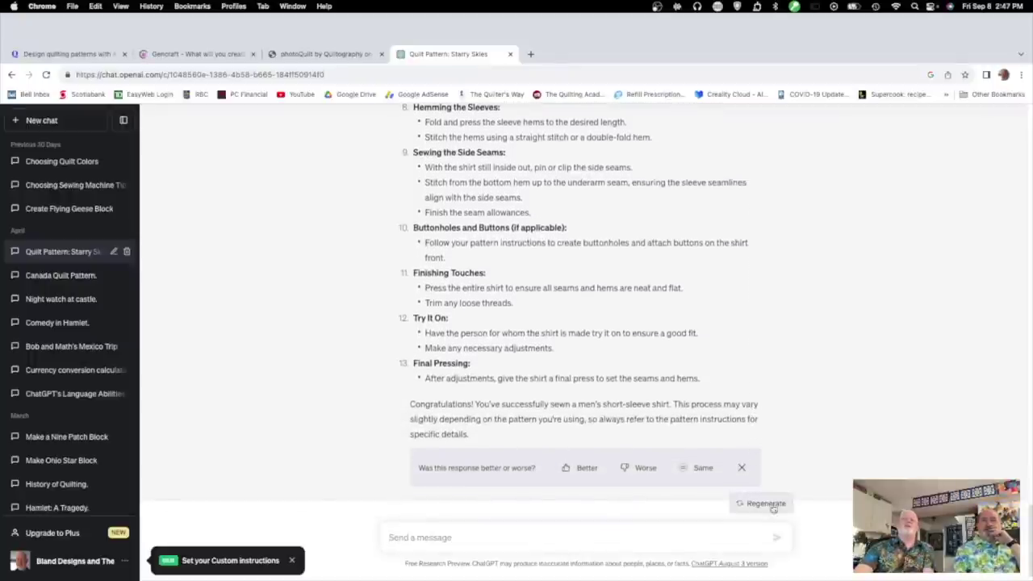
pyautogui.click(766, 504)
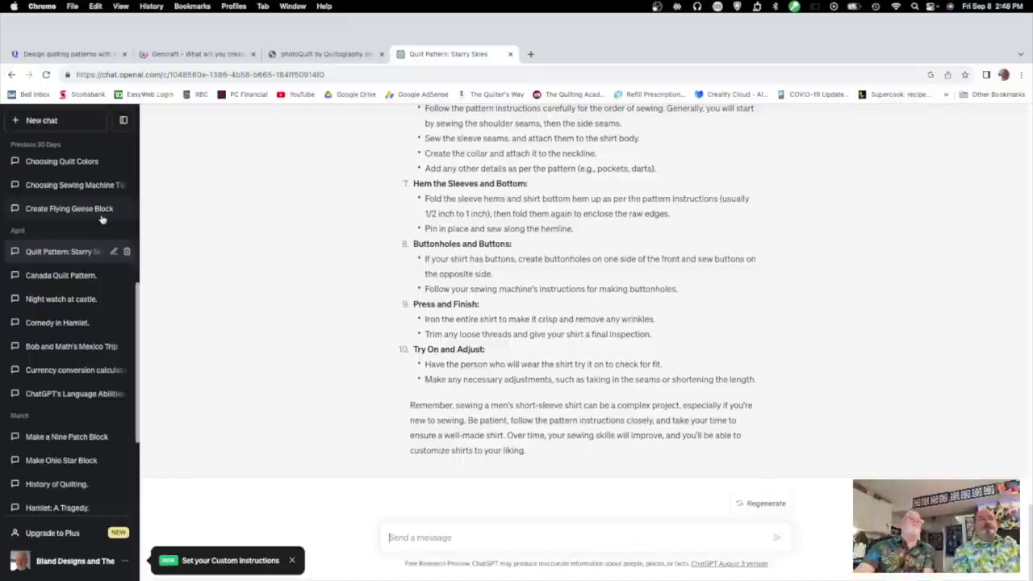
# Step: Open the Create Flying Geese Block chat and trace its answer back to the original question about flying geese and half square triangles
pyautogui.scroll(1, 102, 224)
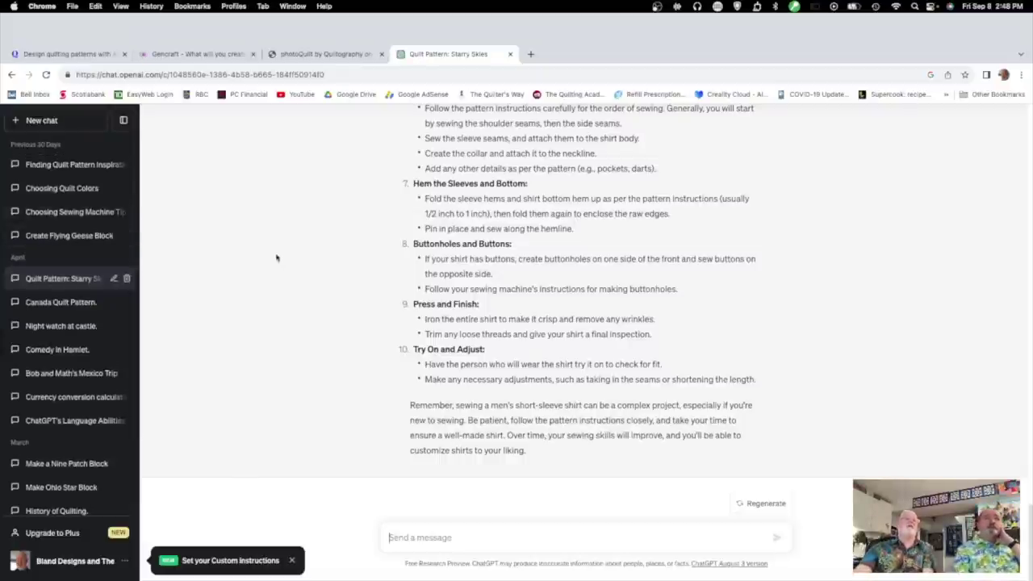
pyautogui.click(73, 236)
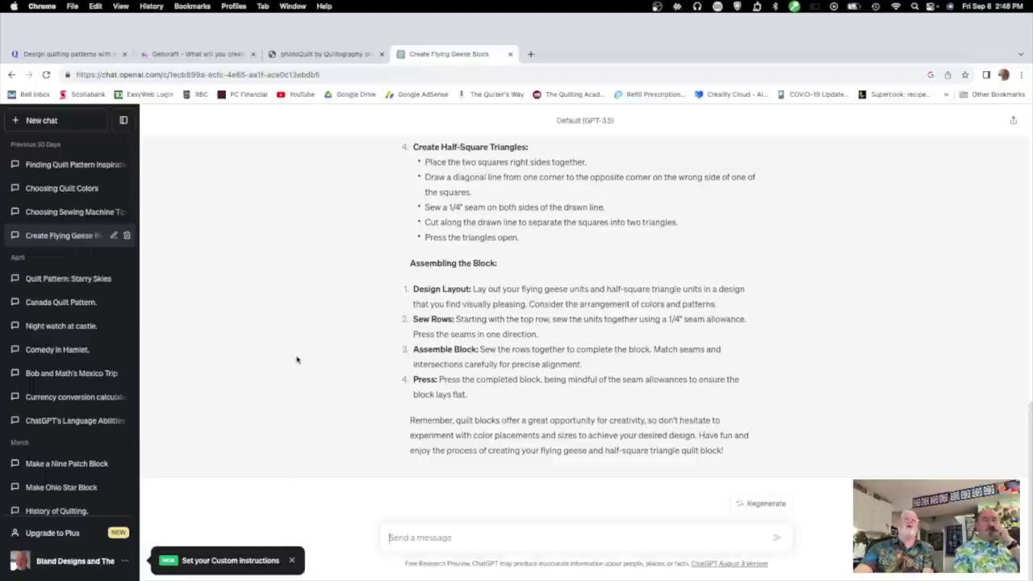
pyautogui.scroll(3, 297, 360)
pyautogui.scroll(-2, 298, 359)
pyautogui.scroll(4, 632, 272)
pyautogui.scroll(1, 632, 270)
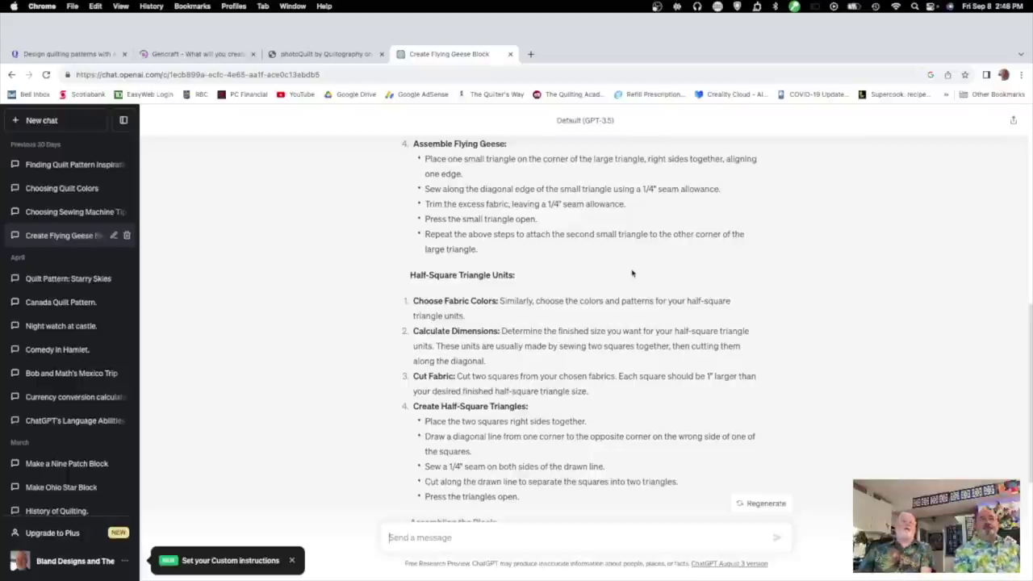
pyautogui.scroll(2, 632, 273)
pyautogui.scroll(5, 632, 273)
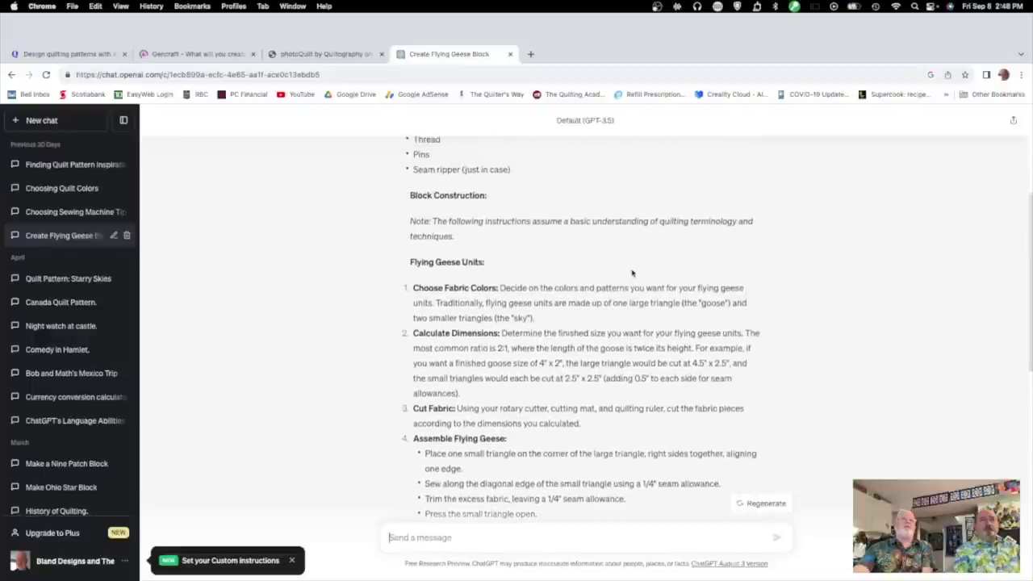
pyautogui.scroll(6, 632, 273)
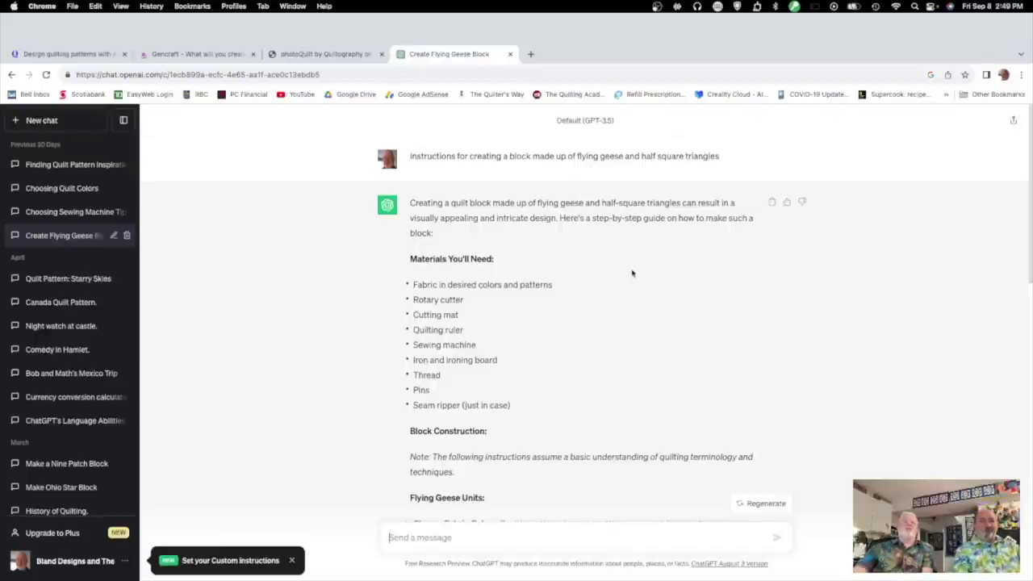
# Step: Read the flying geese block instructions from the materials list through the unit construction to assembling the block
pyautogui.scroll(-2, 632, 273)
pyautogui.scroll(-1, 632, 272)
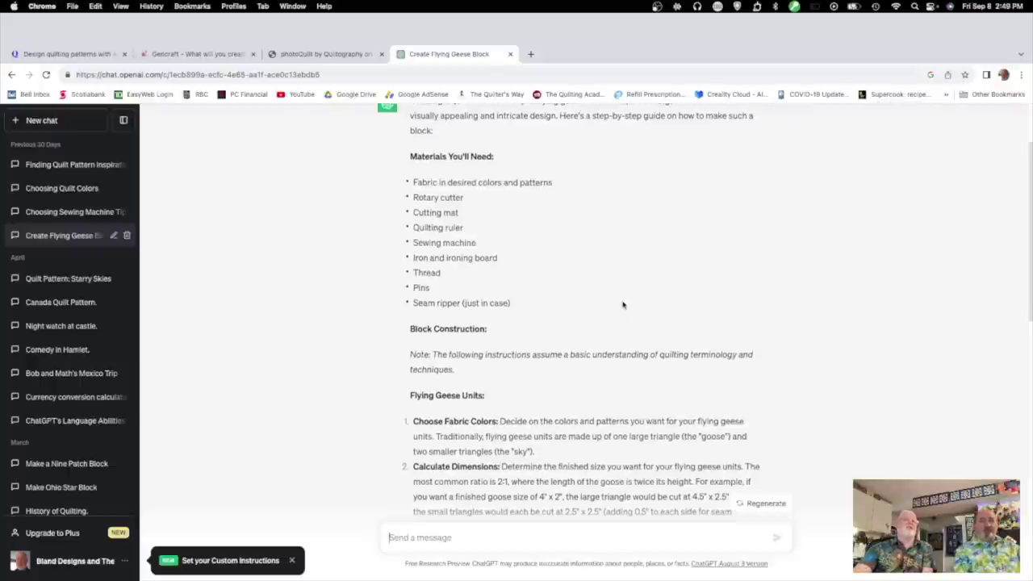
pyautogui.scroll(-5, 622, 305)
pyautogui.scroll(-2, 622, 304)
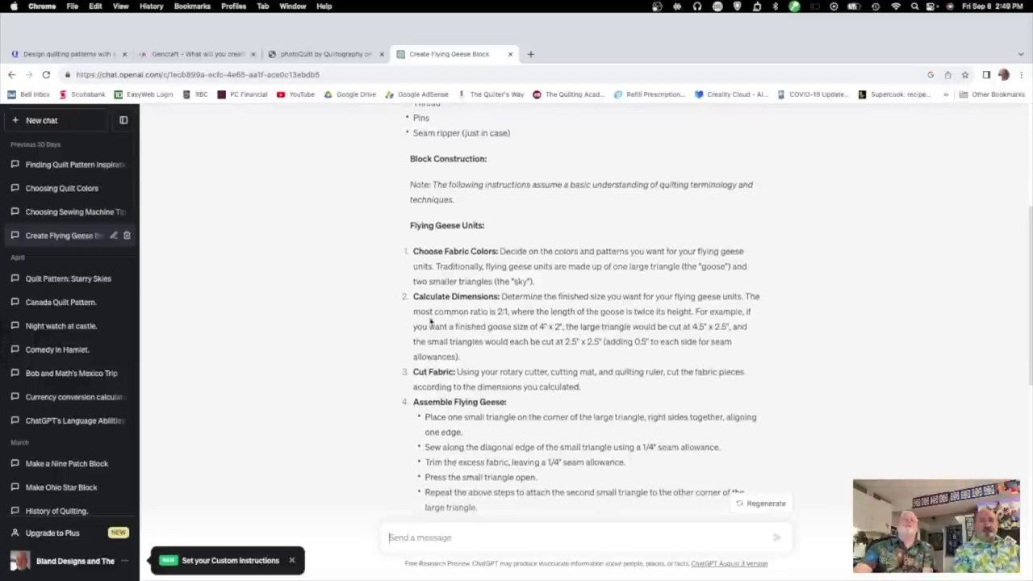
pyautogui.scroll(-2, 477, 331)
pyautogui.scroll(-2, 478, 329)
pyautogui.scroll(-4, 479, 329)
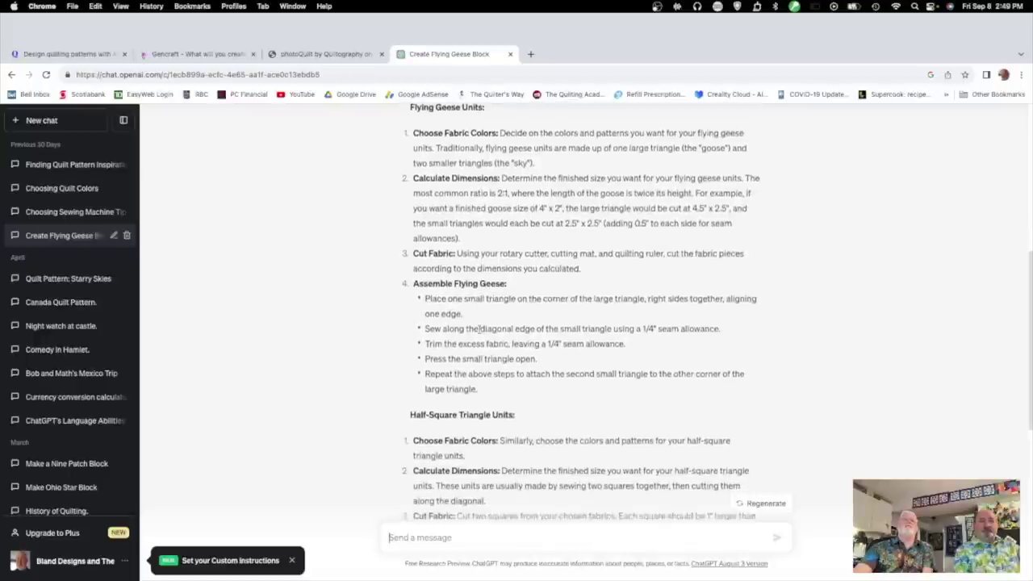
pyautogui.scroll(-2, 479, 329)
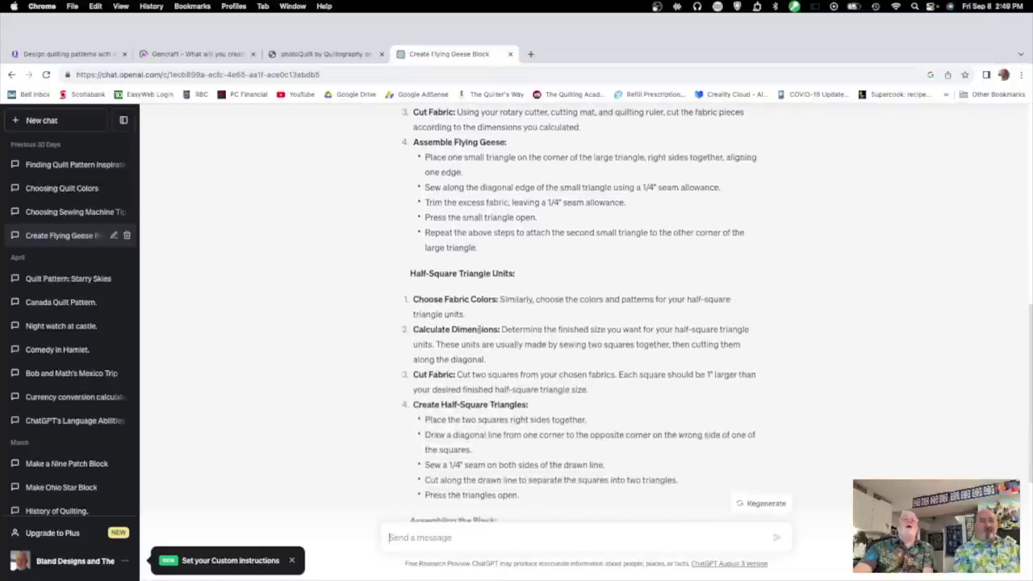
pyautogui.scroll(-5, 479, 329)
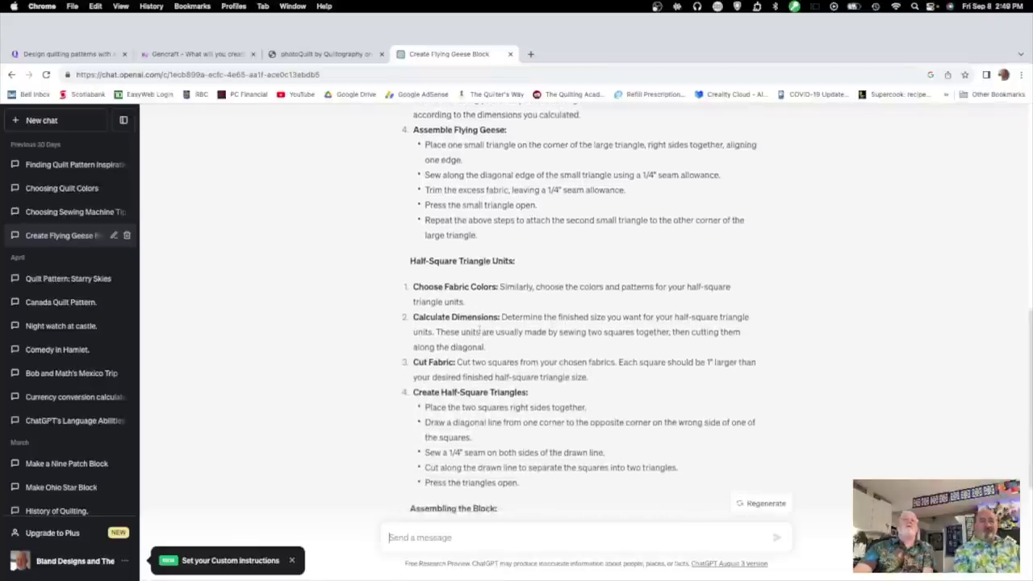
pyautogui.scroll(-4, 481, 331)
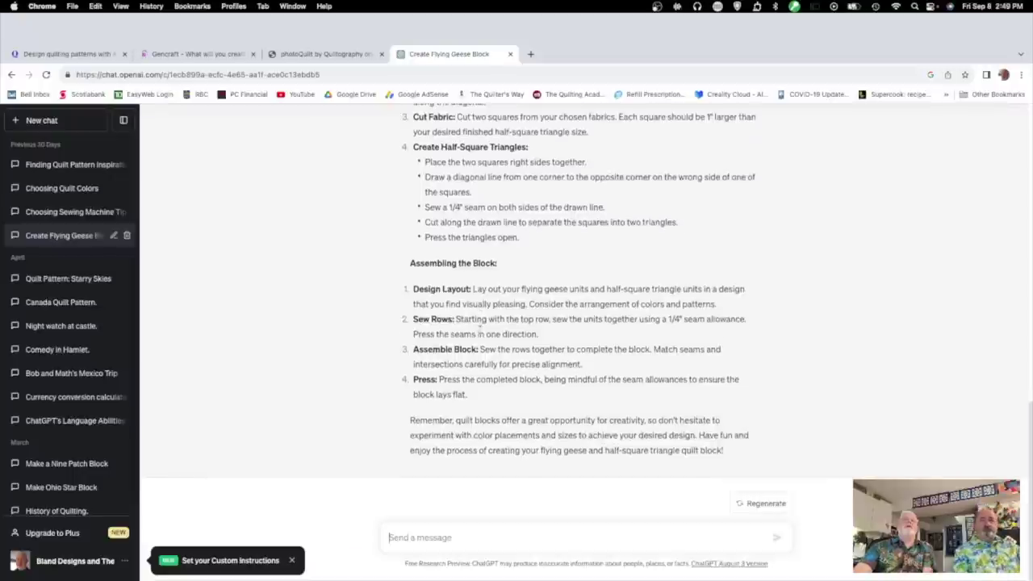
# Step: Review the block instructions in reverse, from the assembly section back to the opening question and materials list
pyautogui.scroll(1, 480, 330)
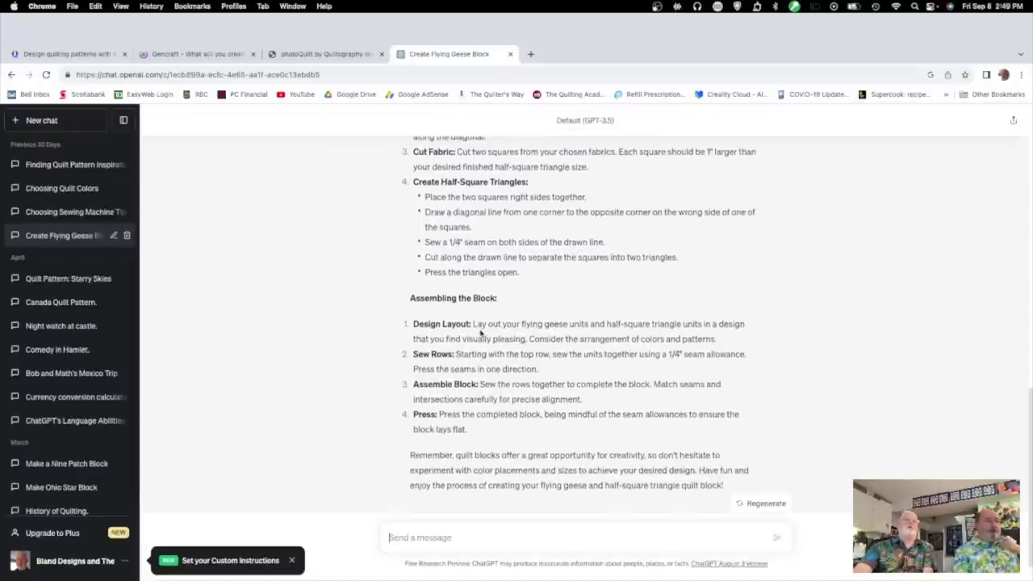
pyautogui.scroll(4, 480, 333)
pyautogui.scroll(12, 480, 332)
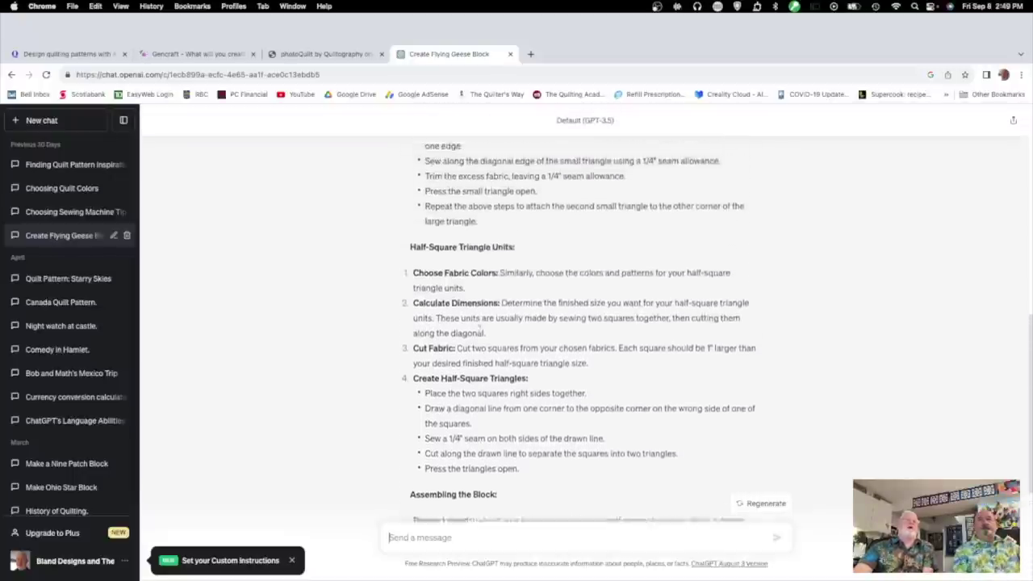
pyautogui.scroll(6, 481, 333)
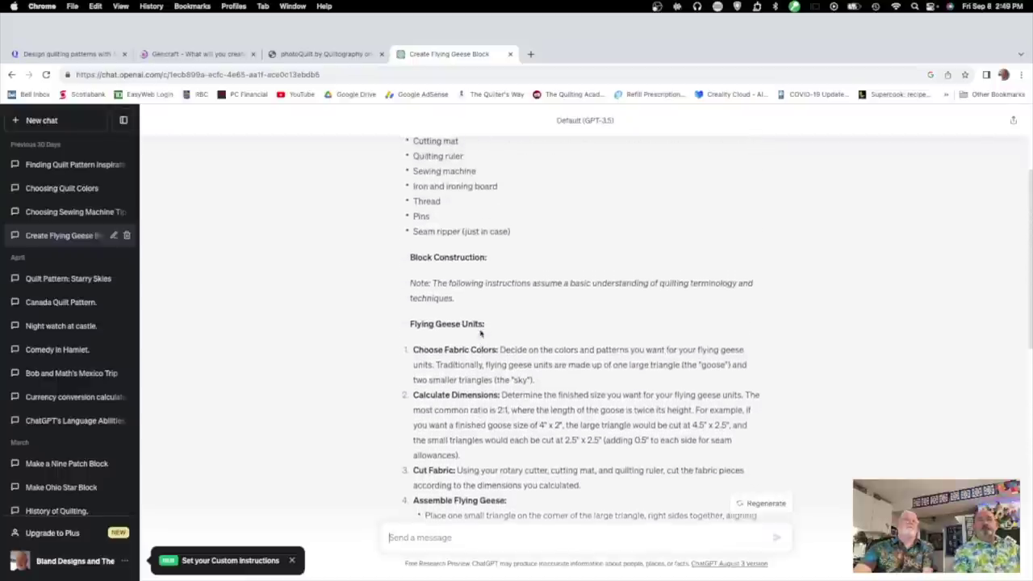
pyautogui.scroll(-1, 480, 333)
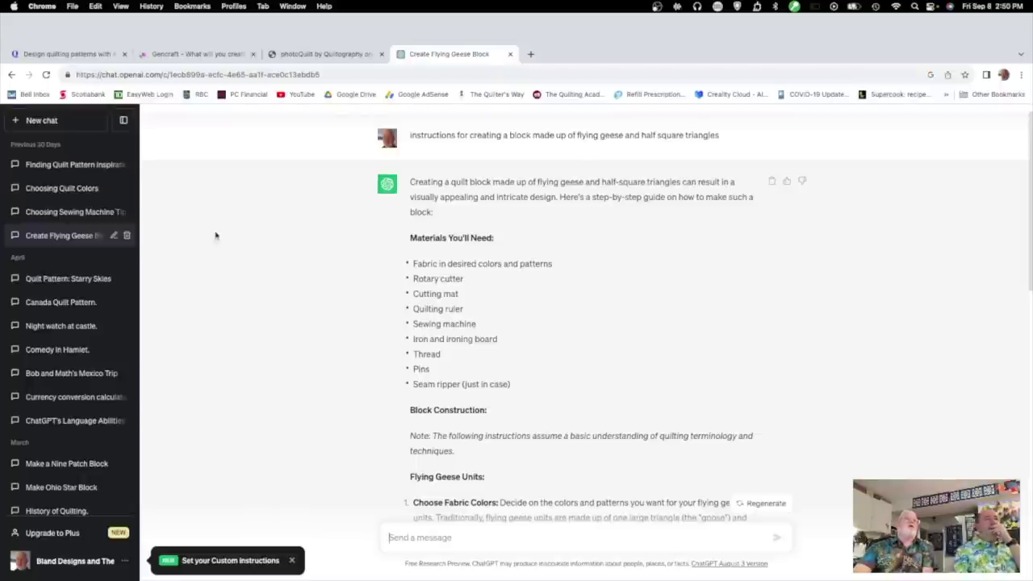
# Step: Open the earlier chat on choosing a sewing machine and read its five buying recommendations and the bonus warranty tip
pyautogui.click(113, 214)
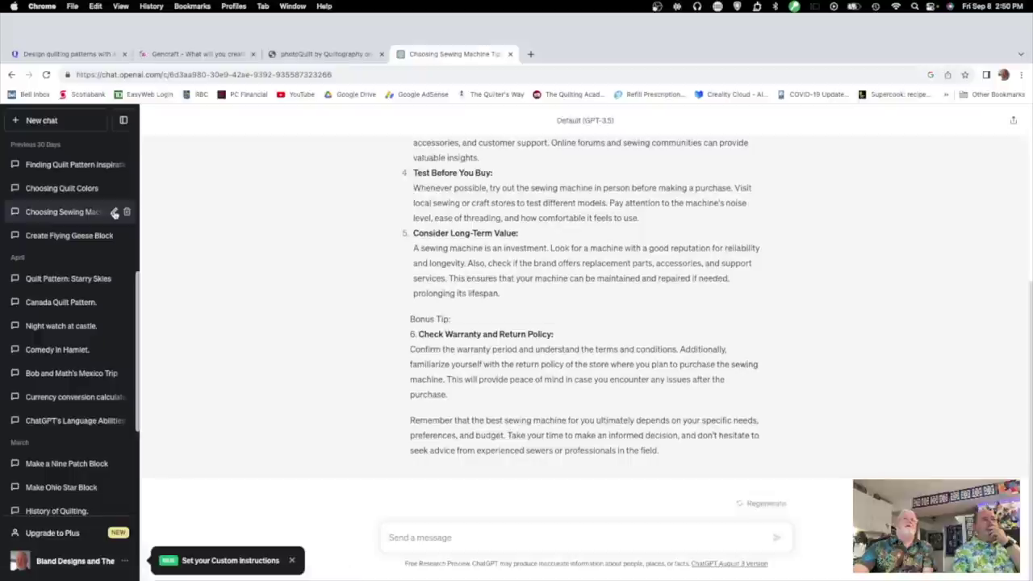
pyautogui.scroll(4, 441, 349)
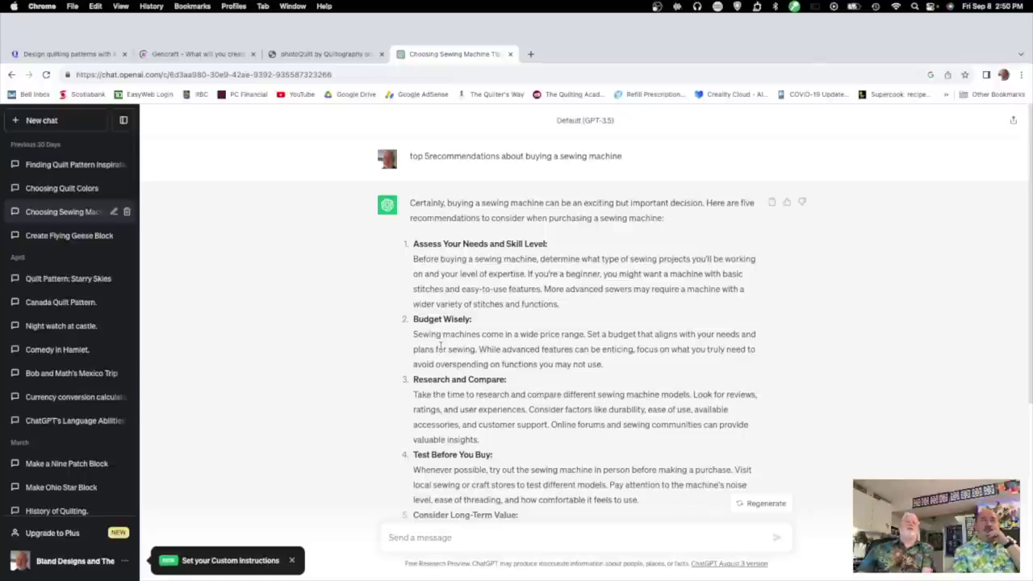
pyautogui.scroll(-4, 566, 412)
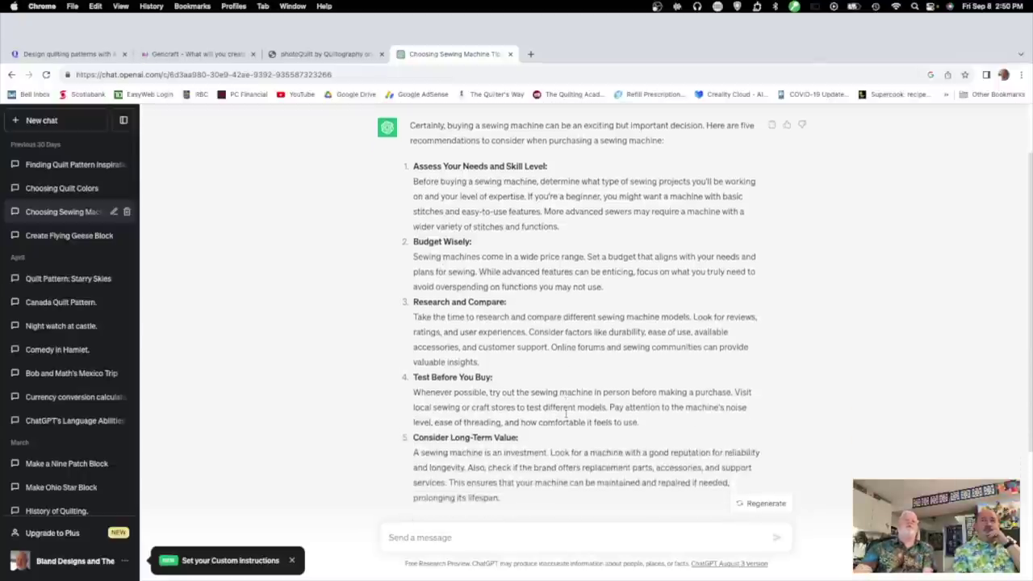
pyautogui.scroll(-1, 566, 412)
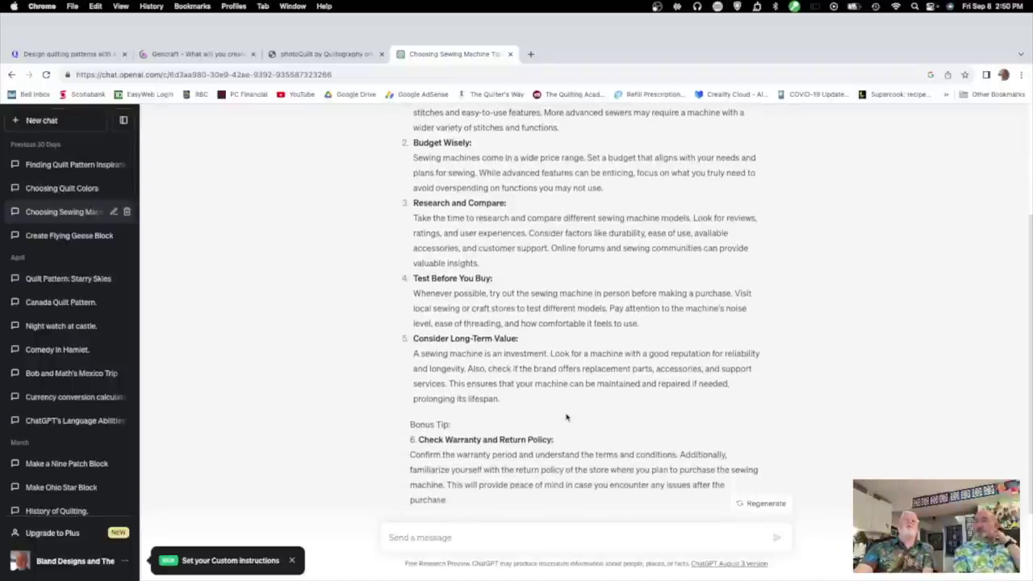
pyautogui.scroll(-1, 566, 415)
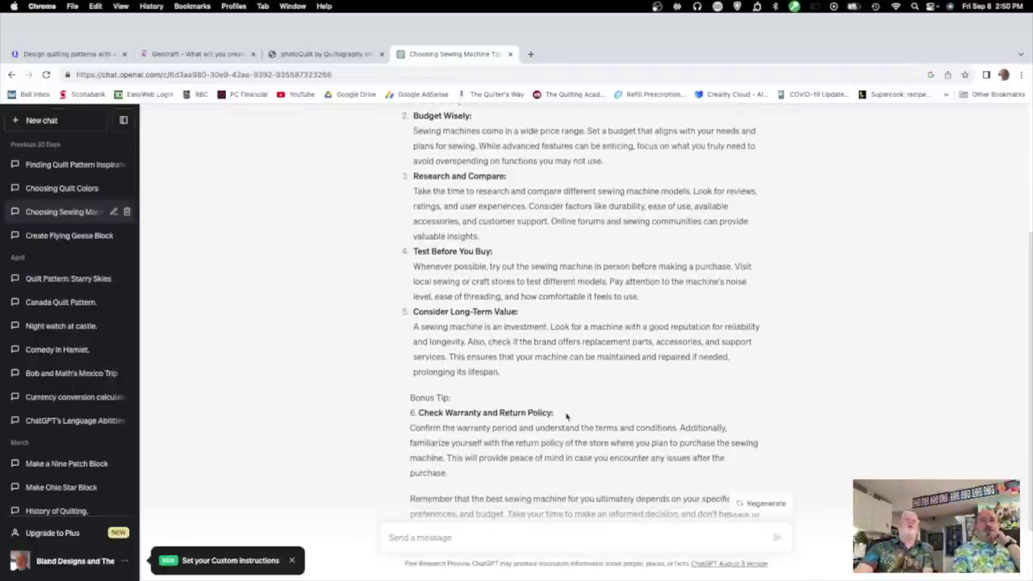
pyautogui.scroll(-1, 569, 408)
pyautogui.scroll(1, 610, 321)
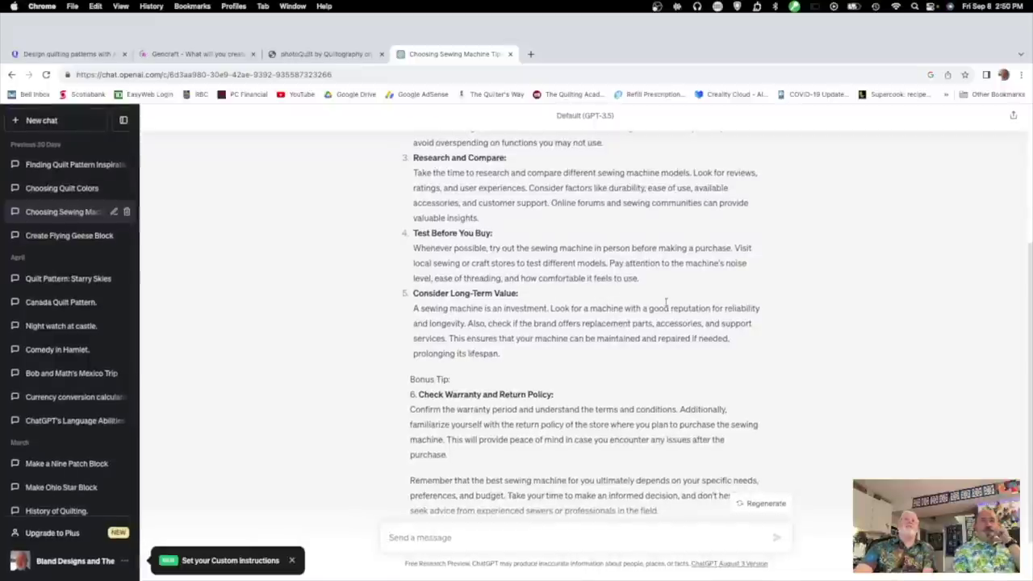
pyautogui.scroll(2, 665, 306)
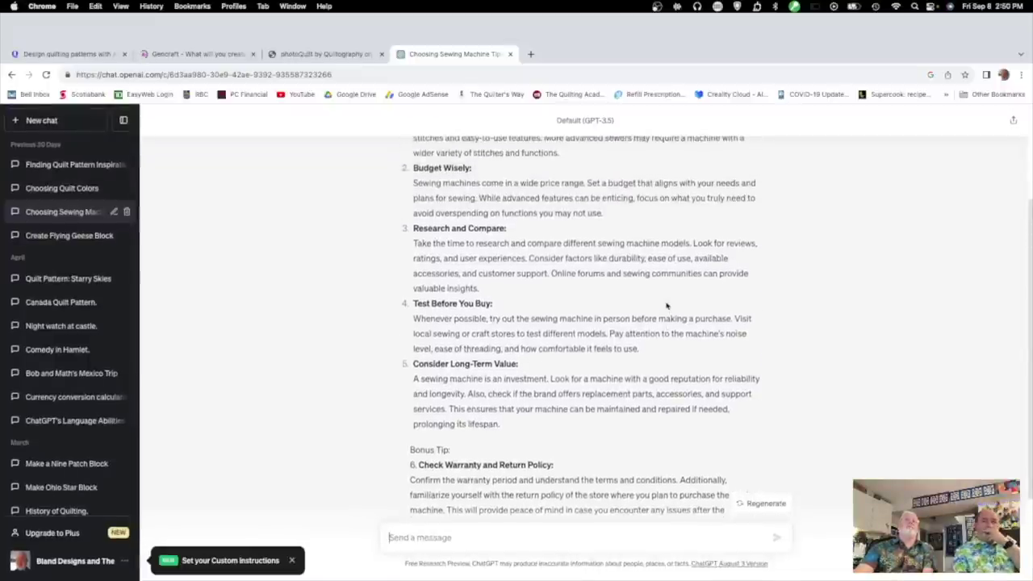
pyautogui.scroll(3, 667, 307)
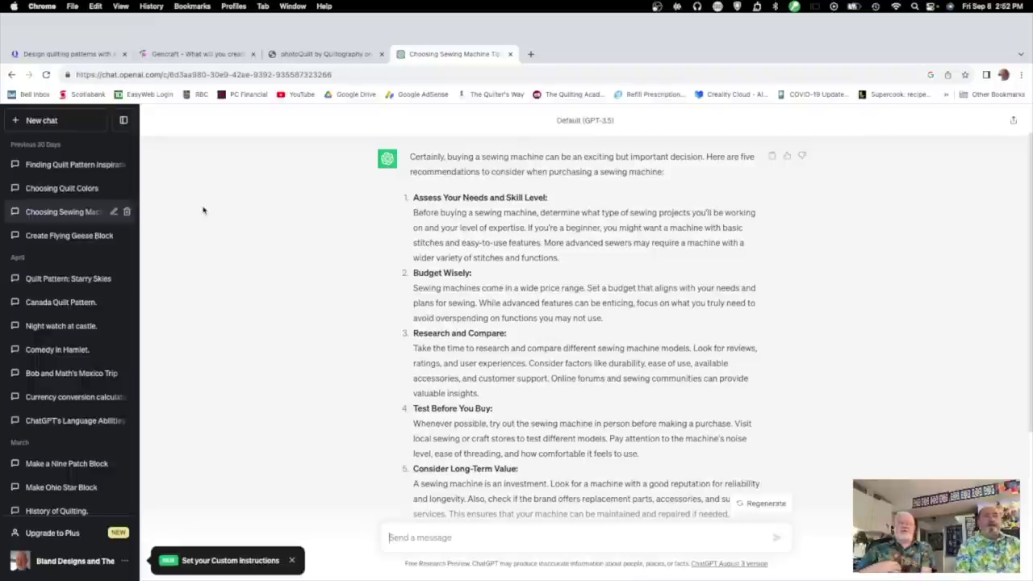
# Step: Open the Choosing Quilt Colors chat and read its advice from purpose and theme through personal preference
pyautogui.click(71, 190)
pyautogui.scroll(5, 560, 295)
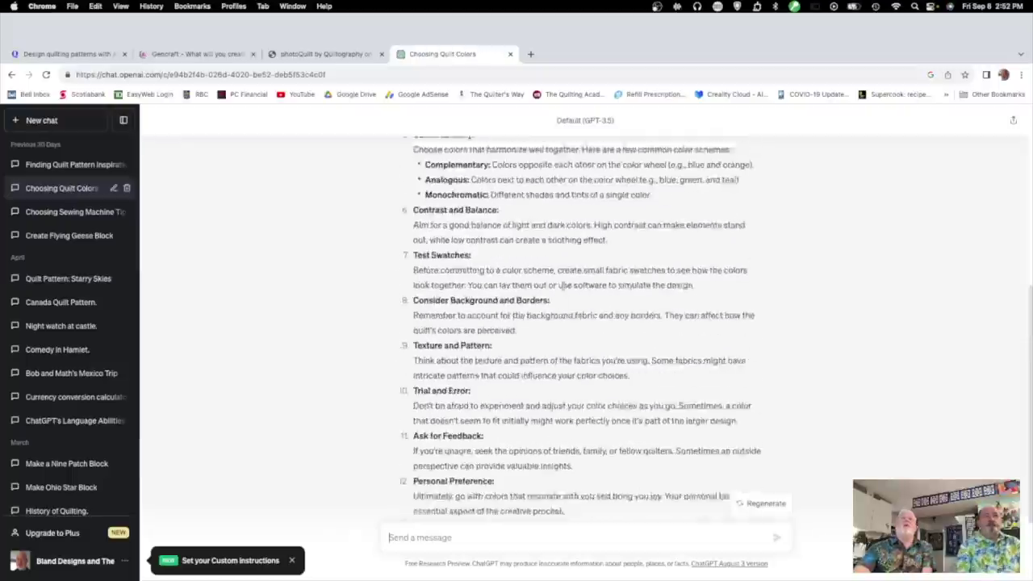
pyautogui.scroll(3, 562, 285)
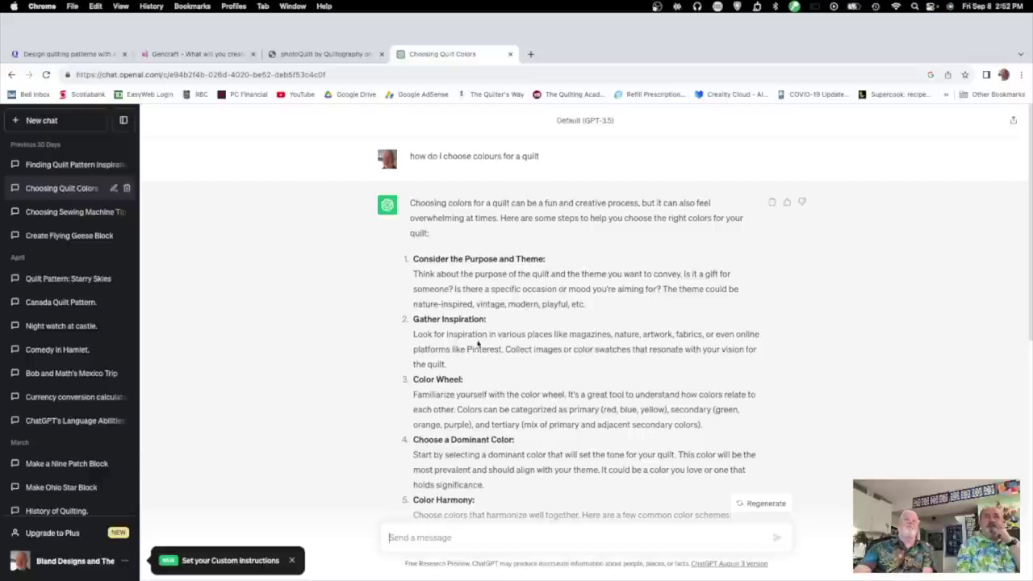
pyautogui.scroll(-3, 491, 378)
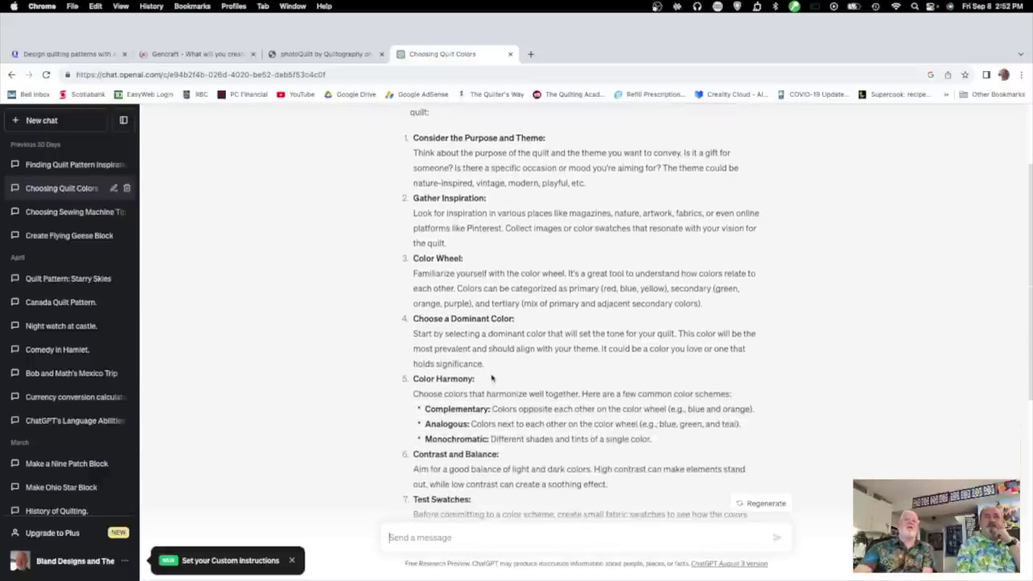
pyautogui.scroll(-2, 491, 378)
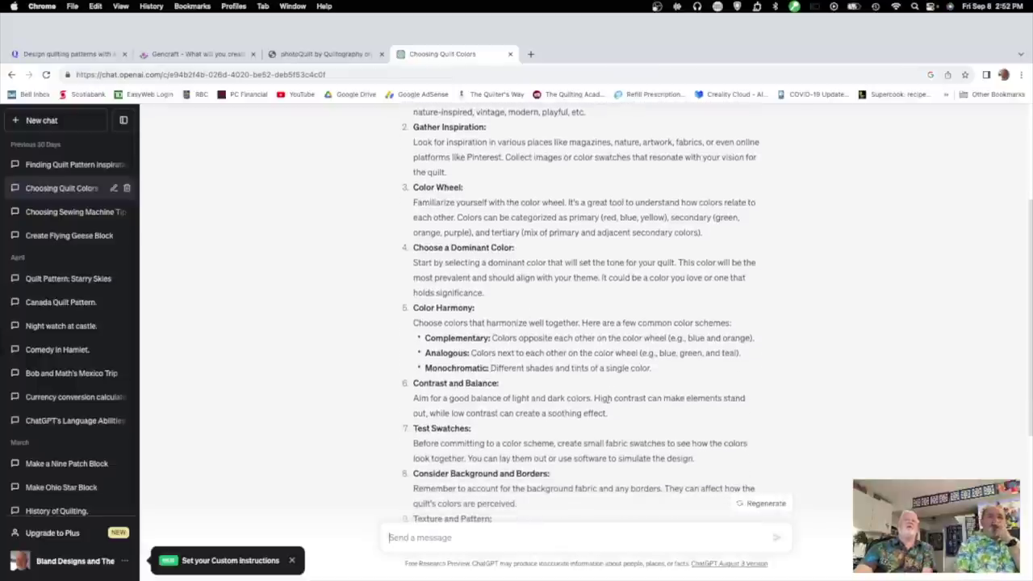
pyautogui.scroll(-5, 591, 428)
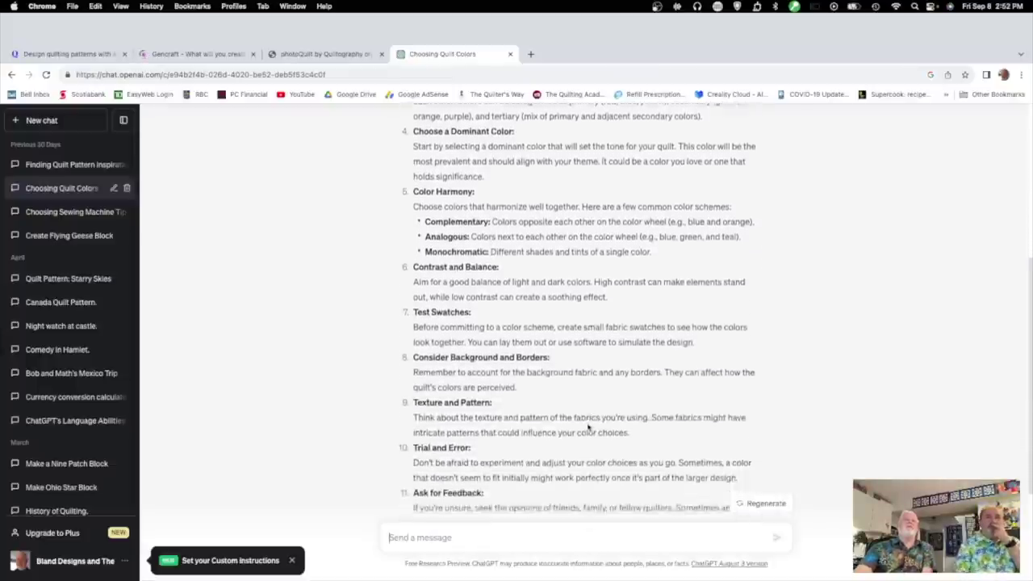
pyautogui.scroll(-3, 588, 428)
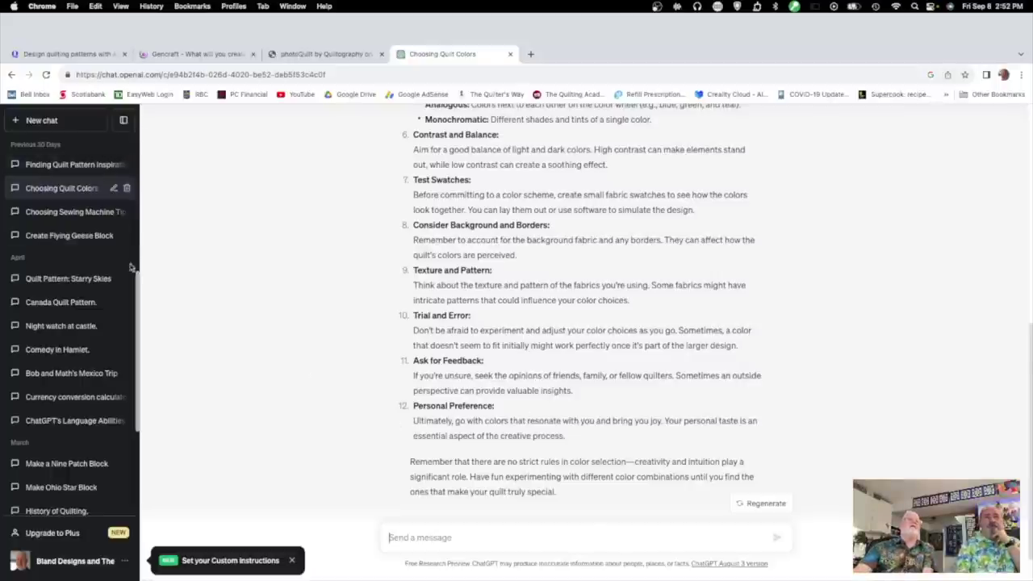
# Step: Ask "WHAT IS COLOUR THEORY" as a follow-up question in the Choosing Quilt Colors chat
pyautogui.moveTo(138, 279); pyautogui.dragTo(112, 353)
pyautogui.scroll(-2, 112, 353)
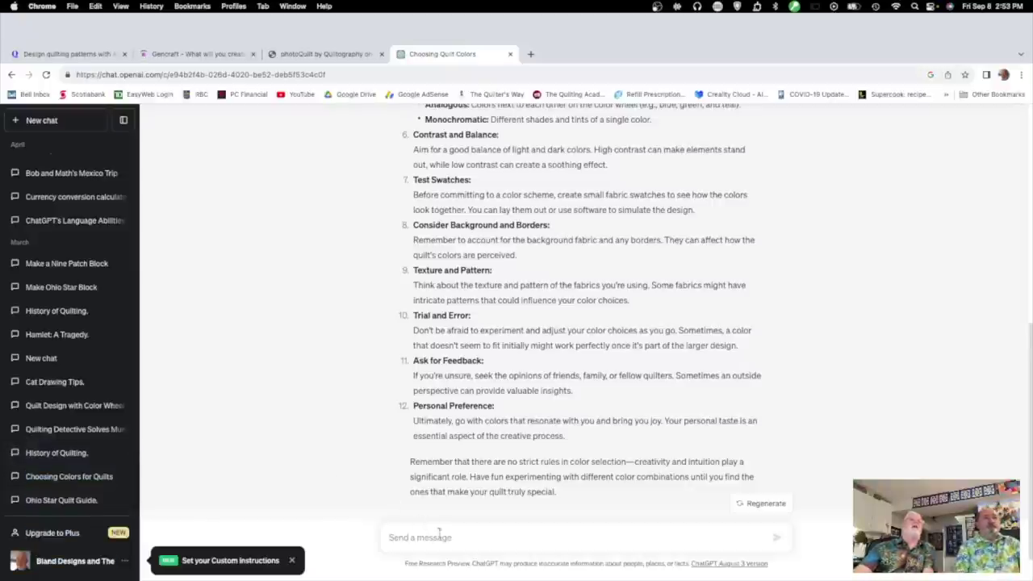
pyautogui.click(480, 534)
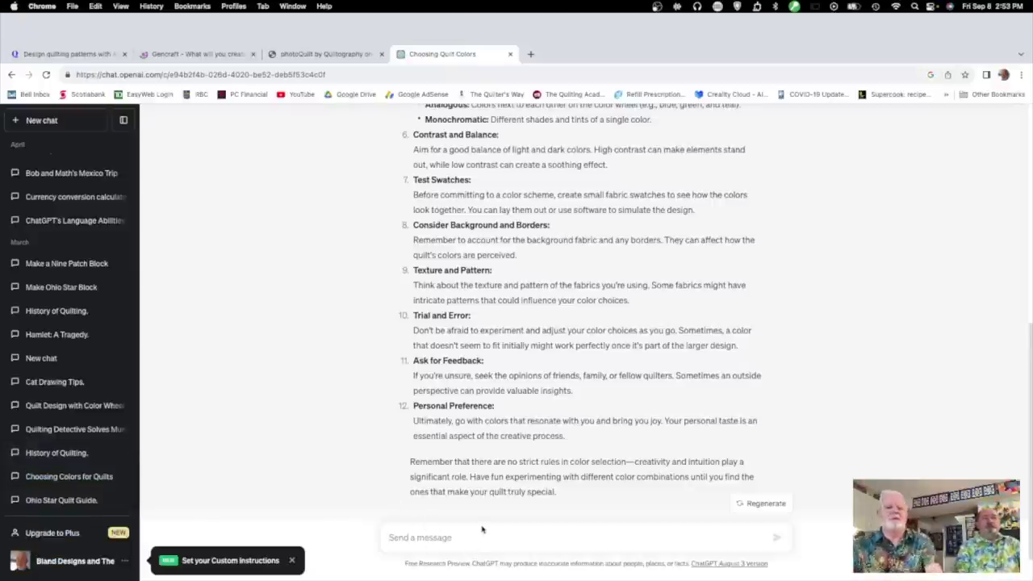
pyautogui.write('WHAT IS QOLOUR THEORY')
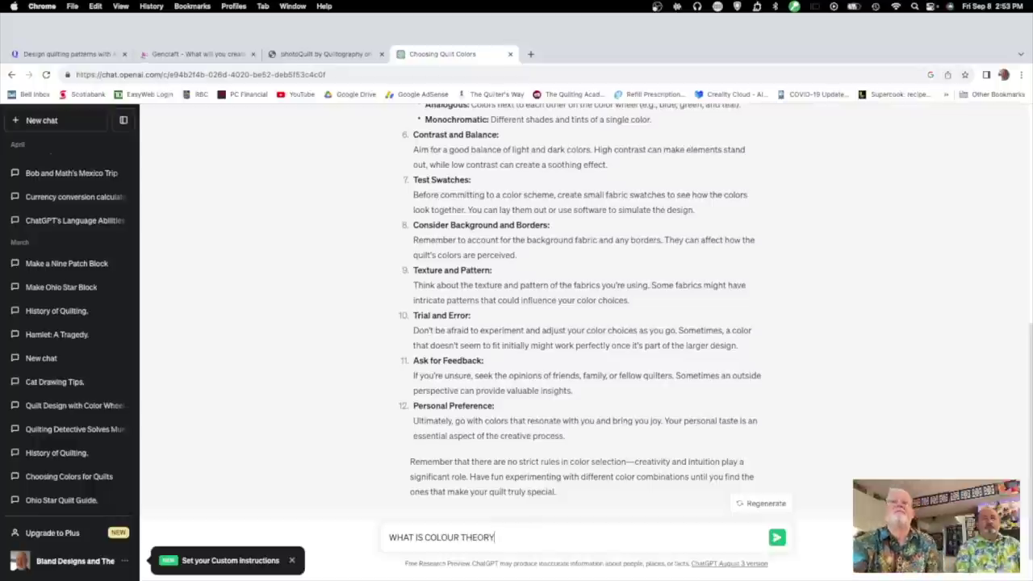
pyautogui.press('Return')
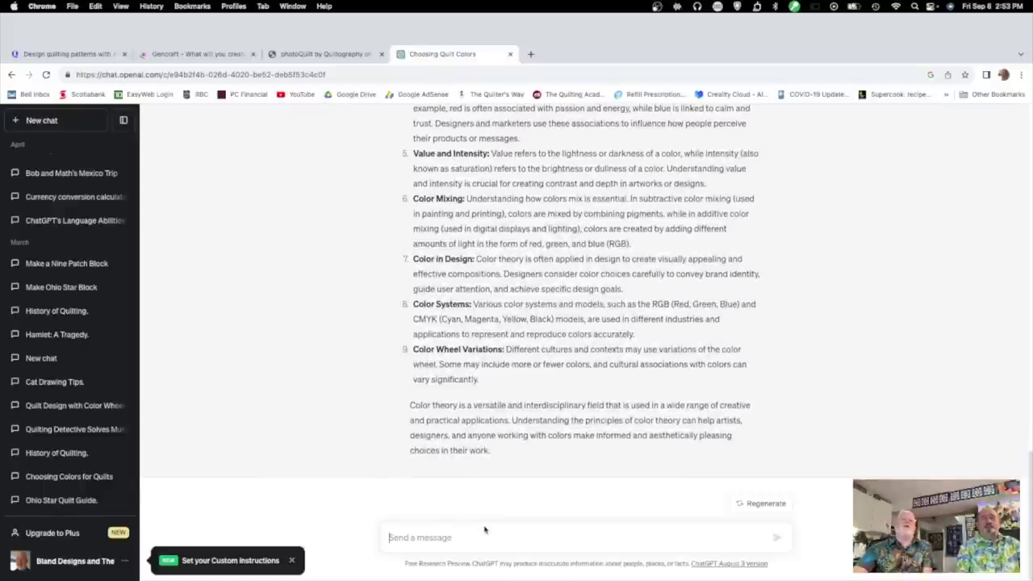
# Step: Ask "HOW DO YOU USE A COLOUR WHEEL FOR QUILTING" in the same chat and look over the answer
pyautogui.write('HO')
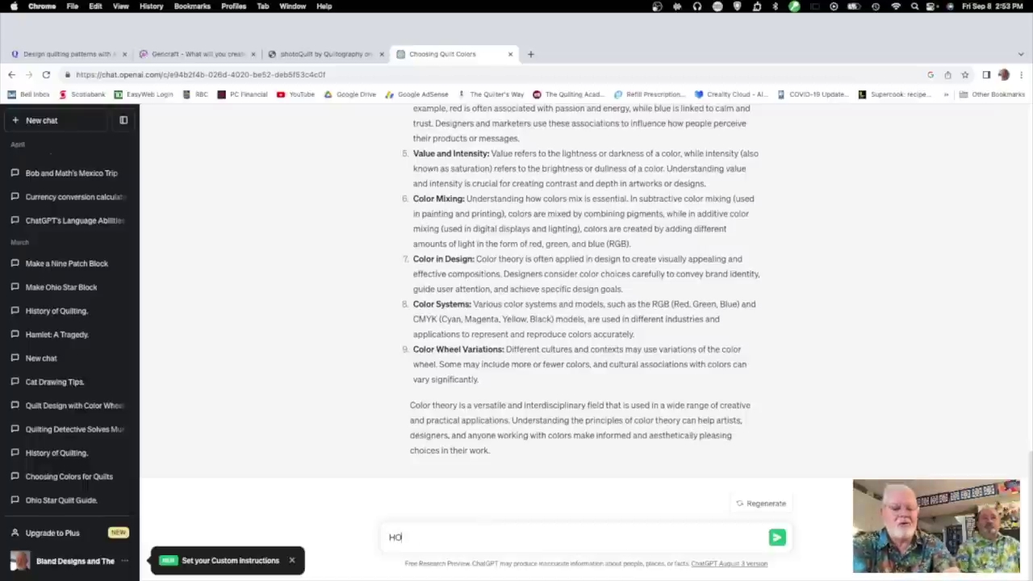
pyautogui.write('W DO YOU')
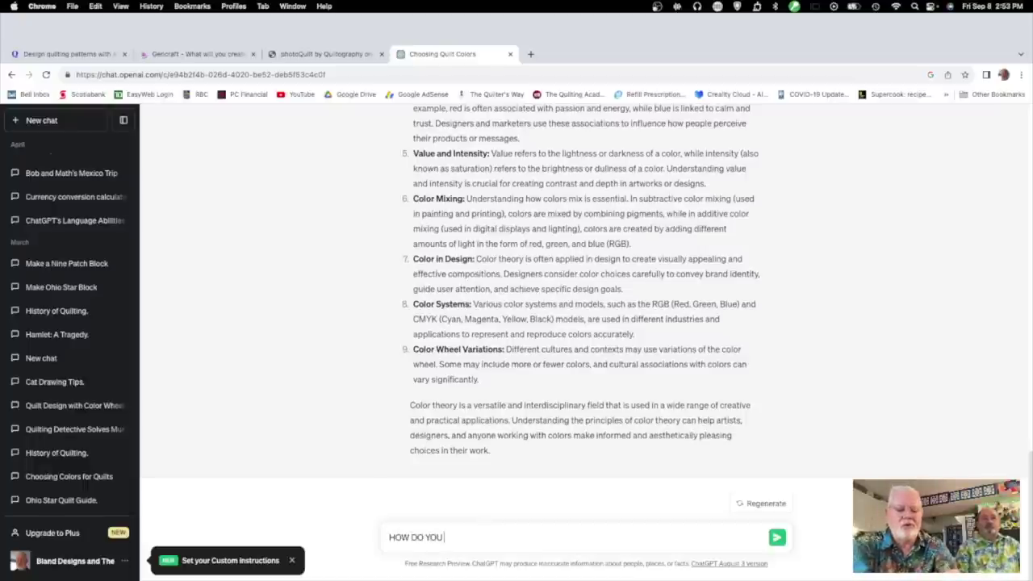
pyautogui.write(' USE A COLO')
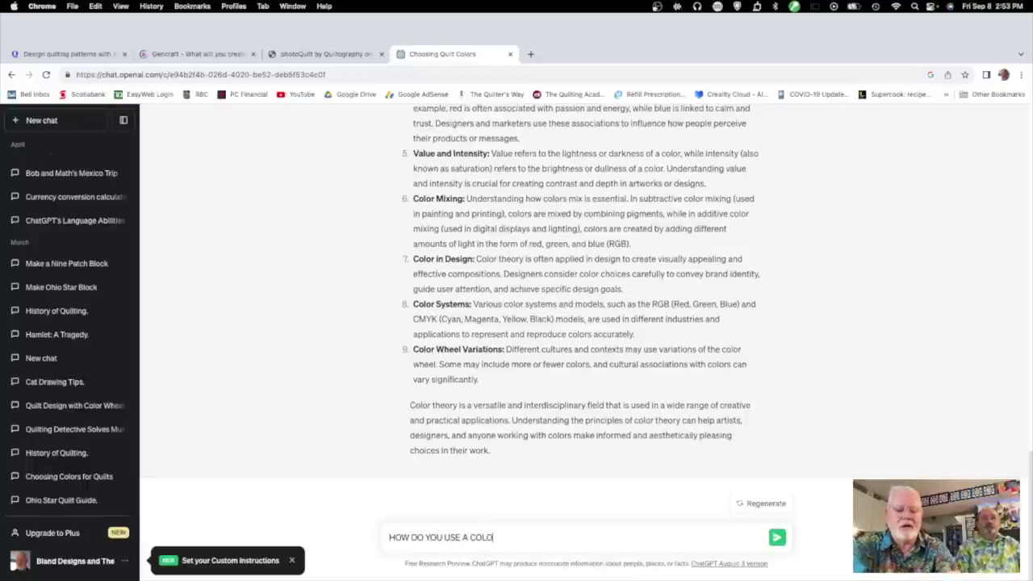
pyautogui.write('UR WHEEL FO')
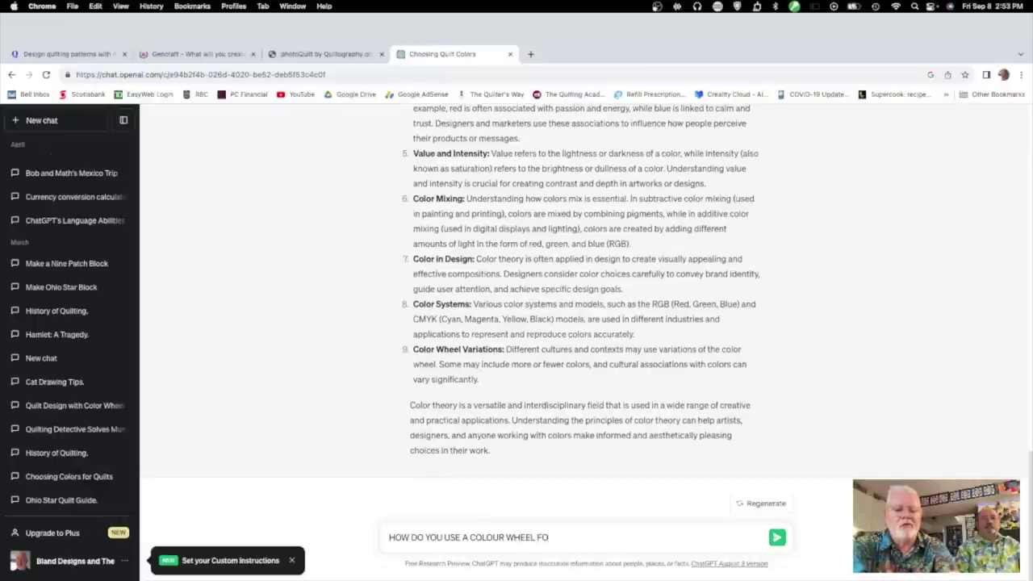
pyautogui.write('R QUILTING')
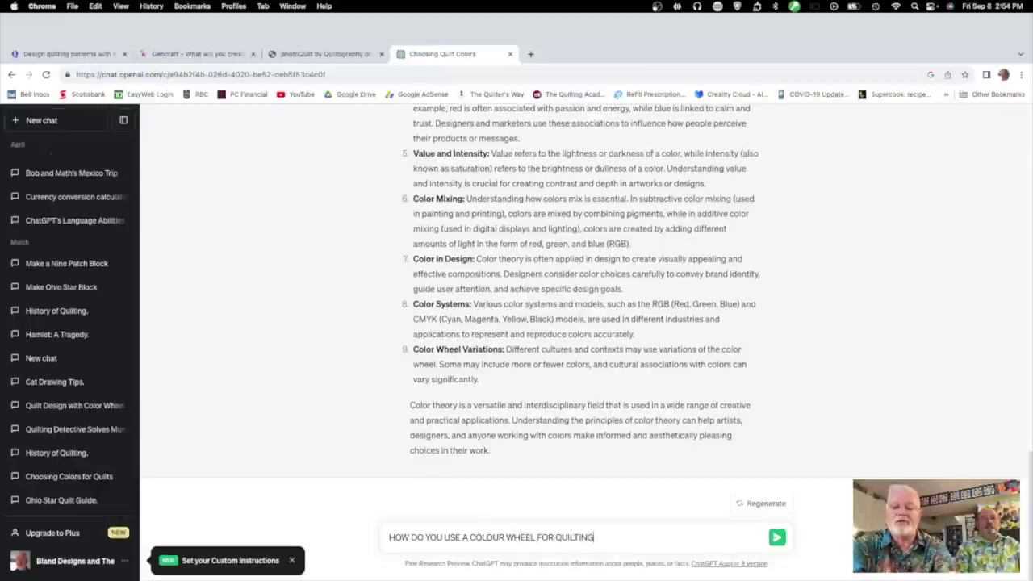
pyautogui.press('Return')
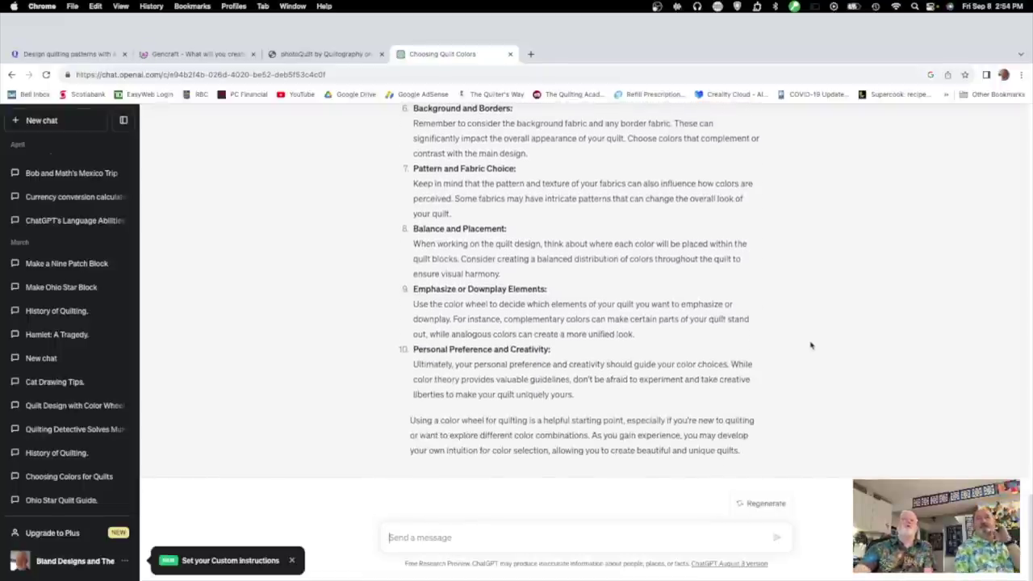
pyautogui.scroll(4, 809, 356)
pyautogui.scroll(-6, 811, 345)
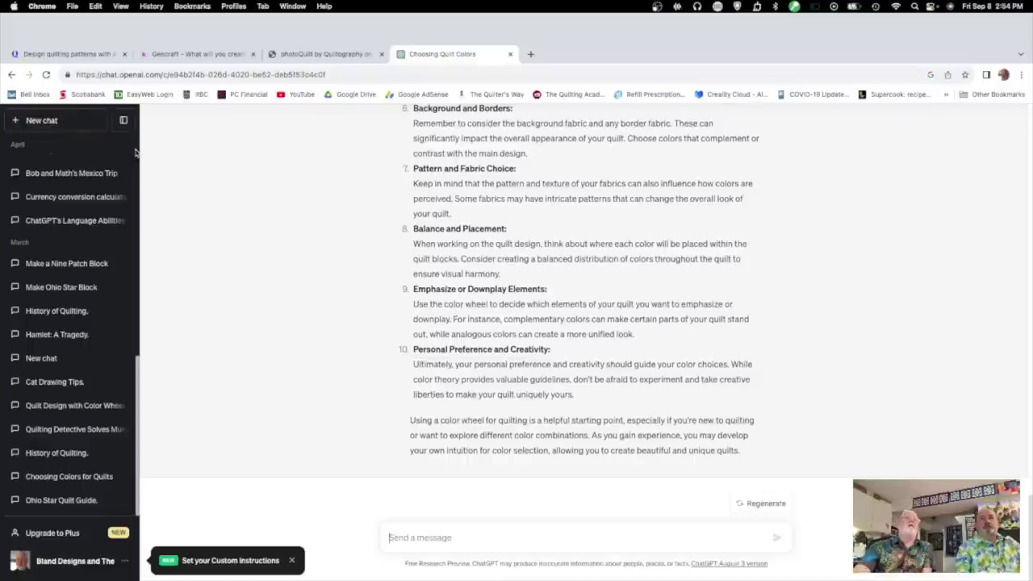
# Step: Open the earlier chat on finding quilt pattern inspiration and read its suggestions from interests and passions through staying open to change
pyautogui.scroll(1, 136, 152)
pyautogui.scroll(10, 136, 152)
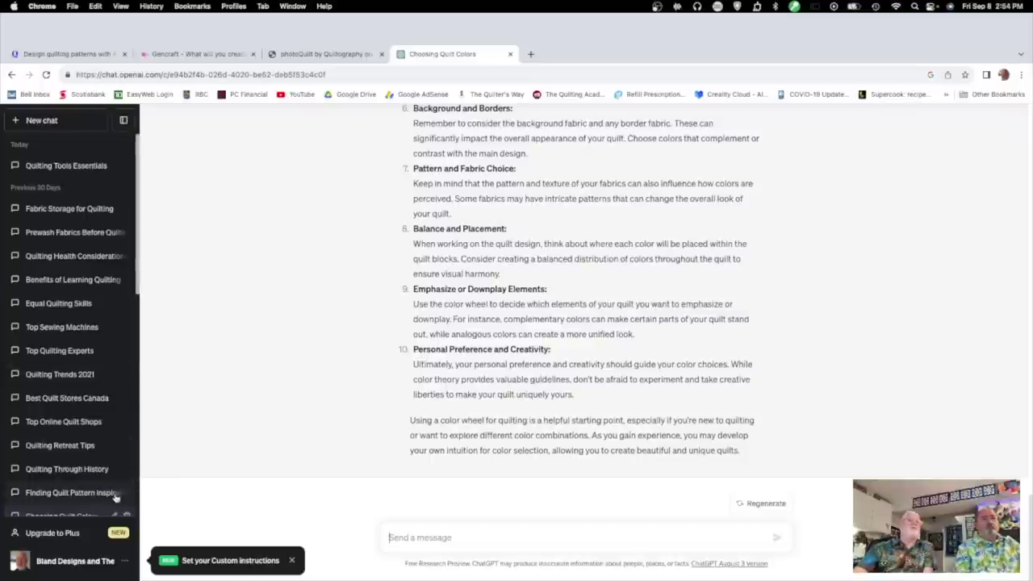
pyautogui.click(87, 493)
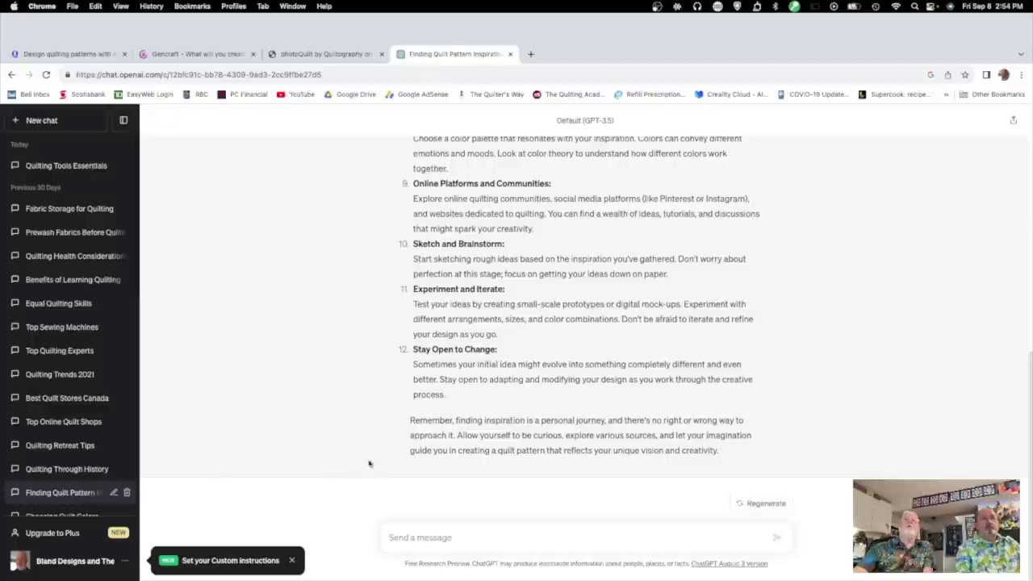
pyautogui.scroll(6, 431, 469)
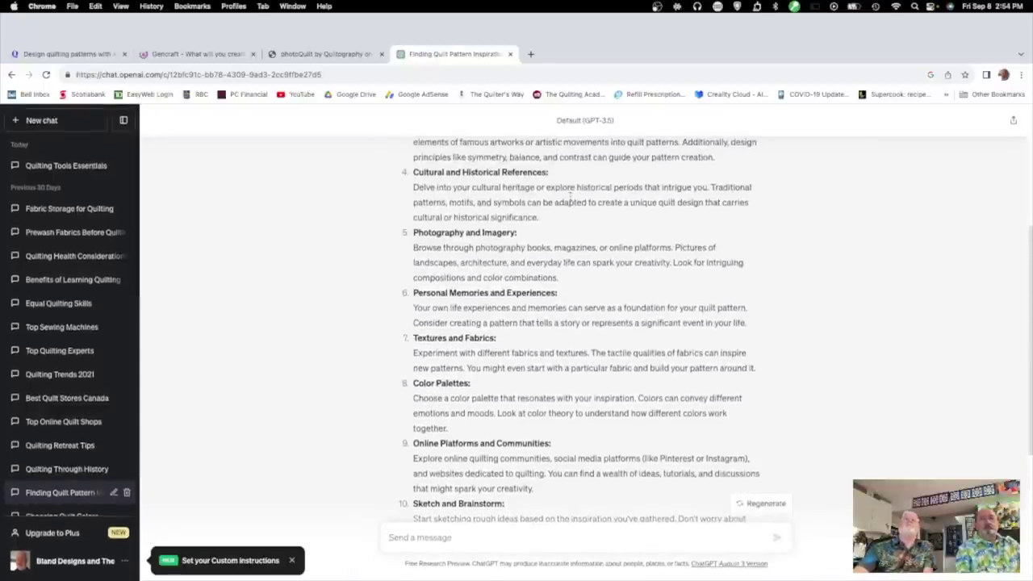
pyautogui.scroll(5, 570, 197)
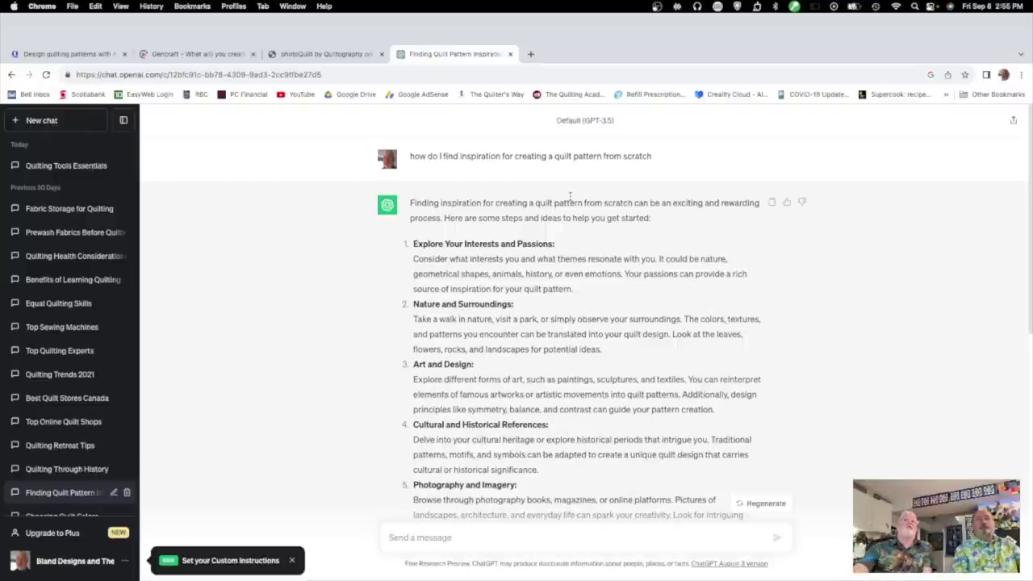
pyautogui.scroll(-5, 569, 196)
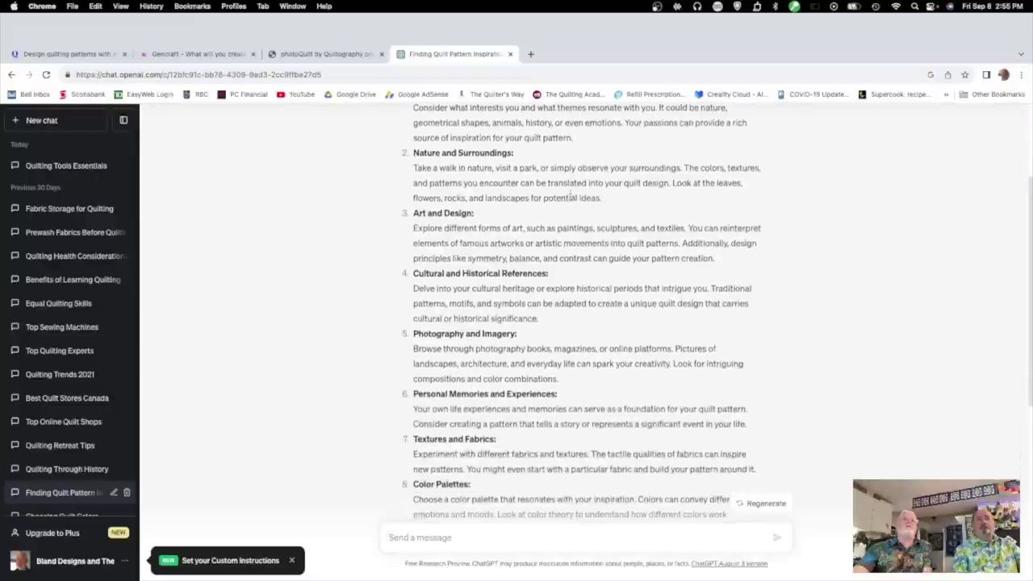
pyautogui.scroll(-4, 569, 196)
pyautogui.scroll(-7, 570, 196)
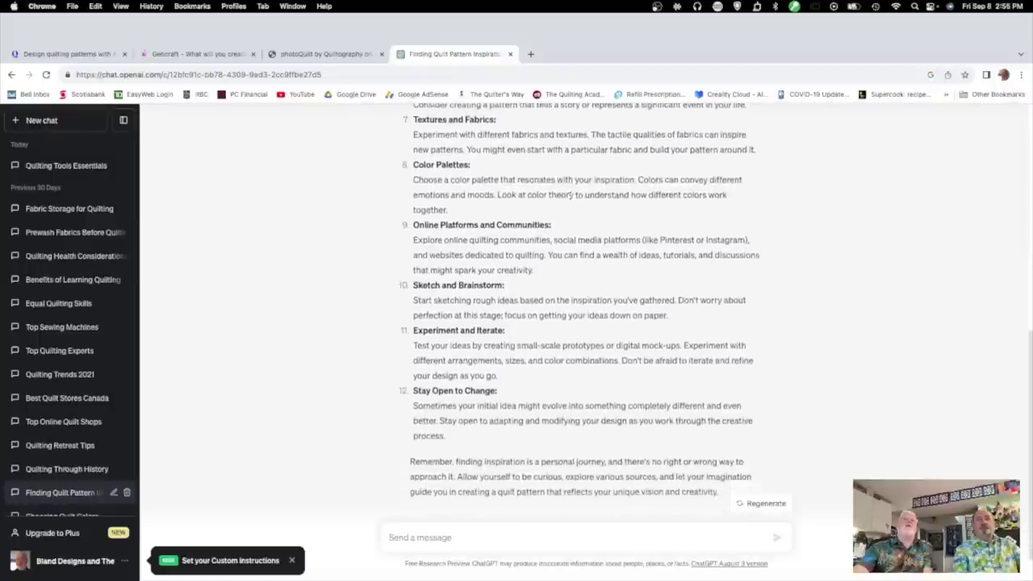
pyautogui.scroll(-2, 570, 196)
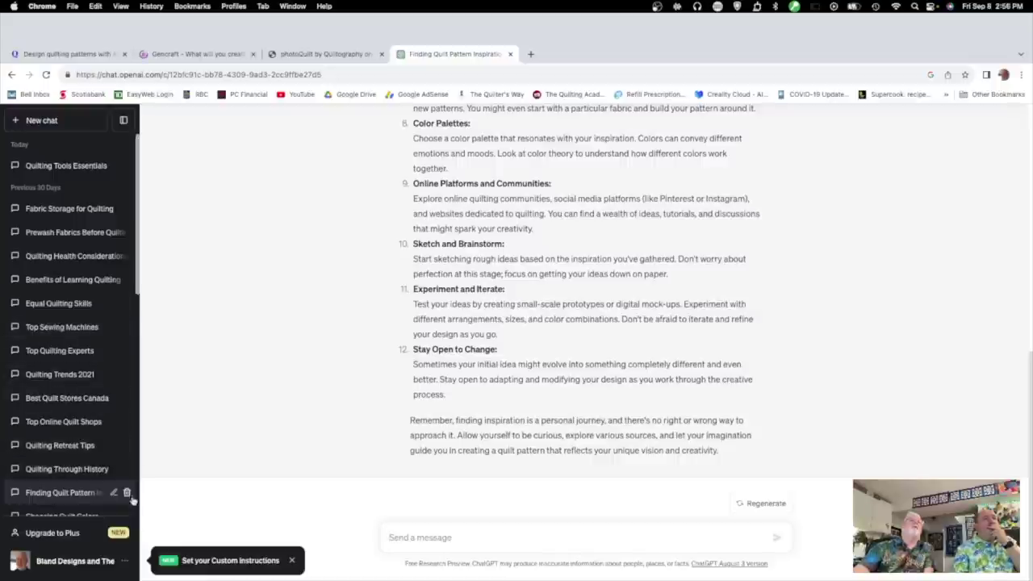
# Step: Open the Quilting Through History chat and read its overview from ancient origins to contemporary quilting
pyautogui.click(92, 471)
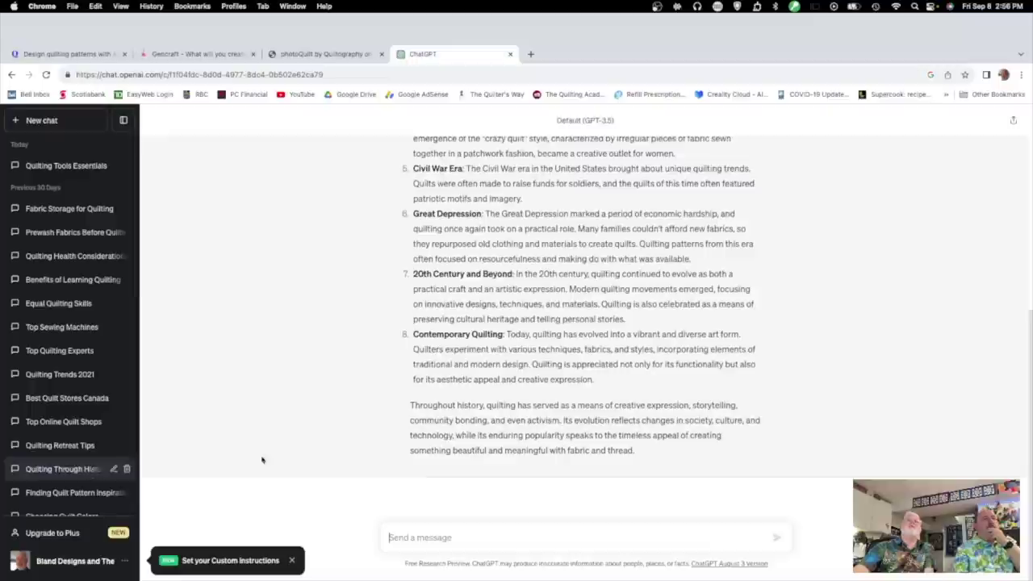
pyautogui.scroll(5, 457, 434)
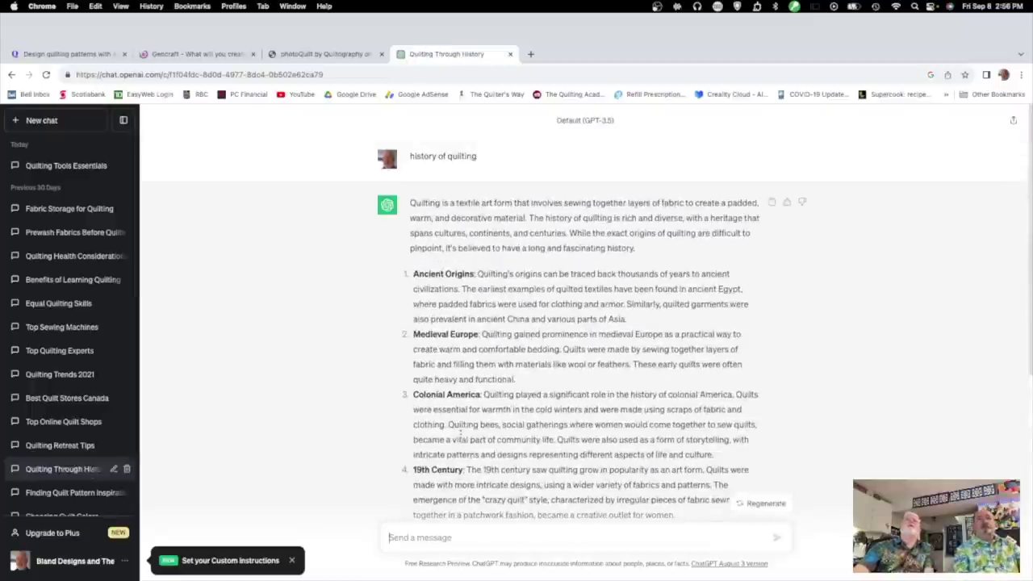
pyautogui.scroll(-2, 460, 434)
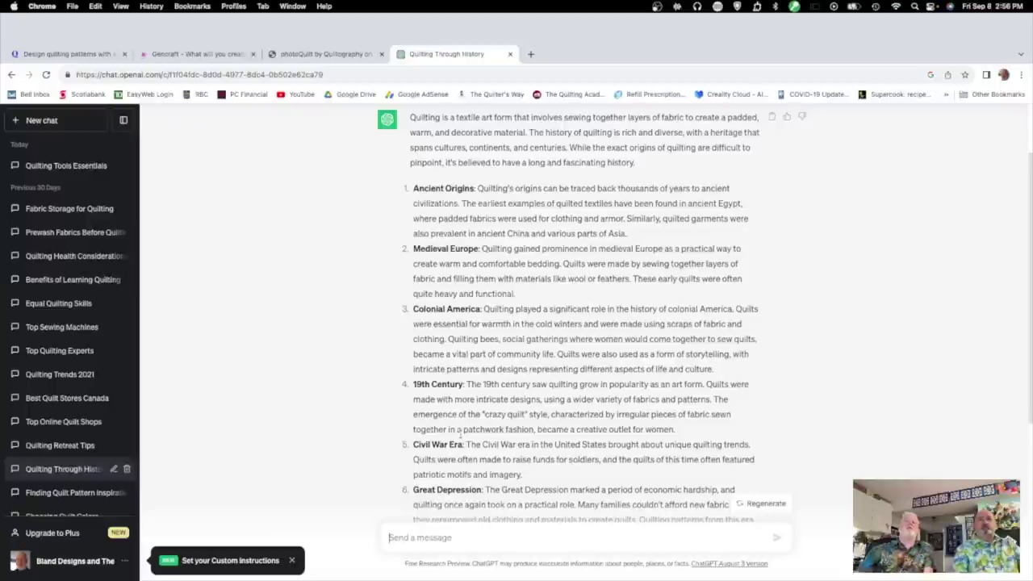
pyautogui.scroll(-3, 462, 434)
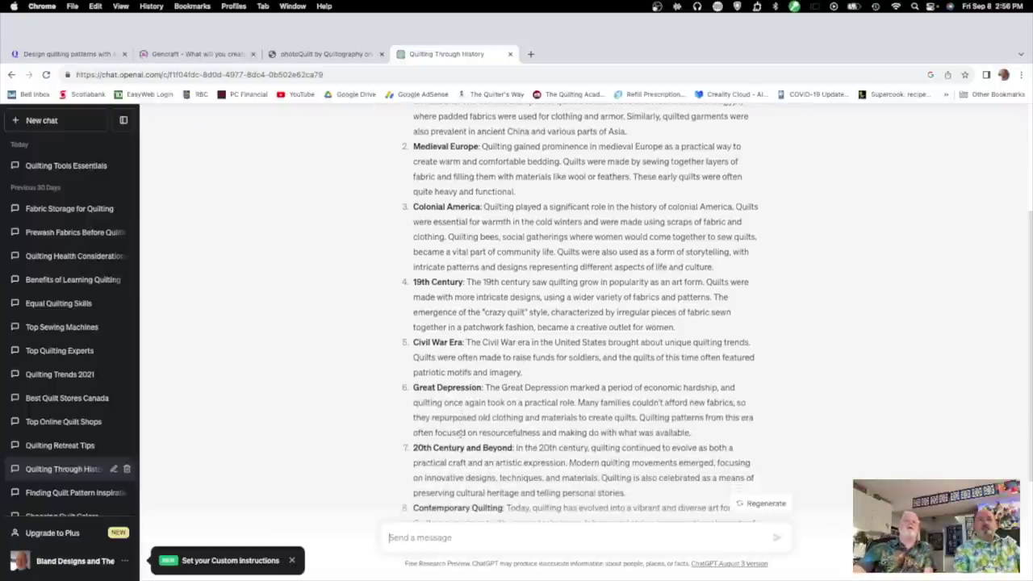
pyautogui.scroll(-2, 461, 434)
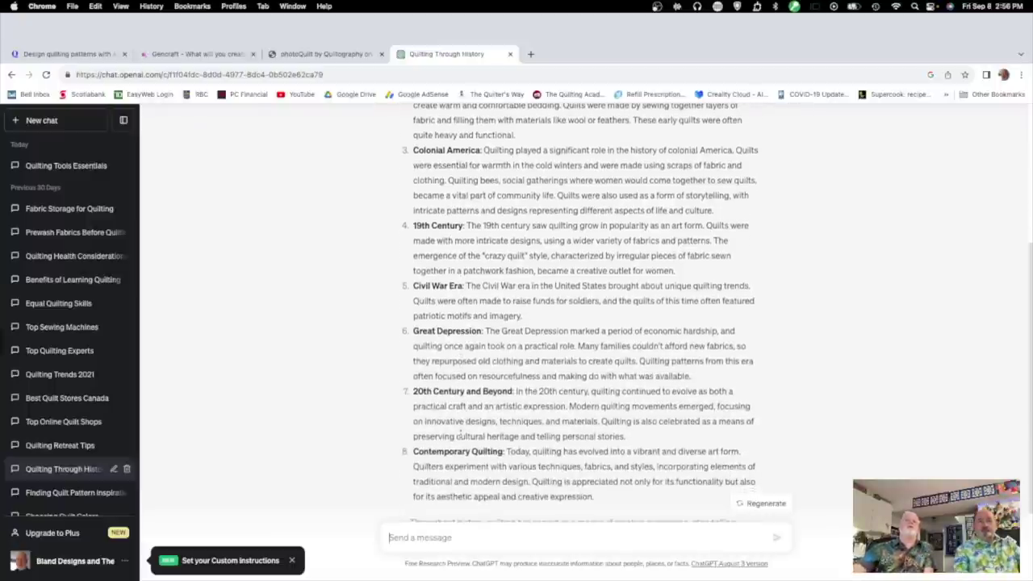
pyautogui.scroll(-3, 461, 433)
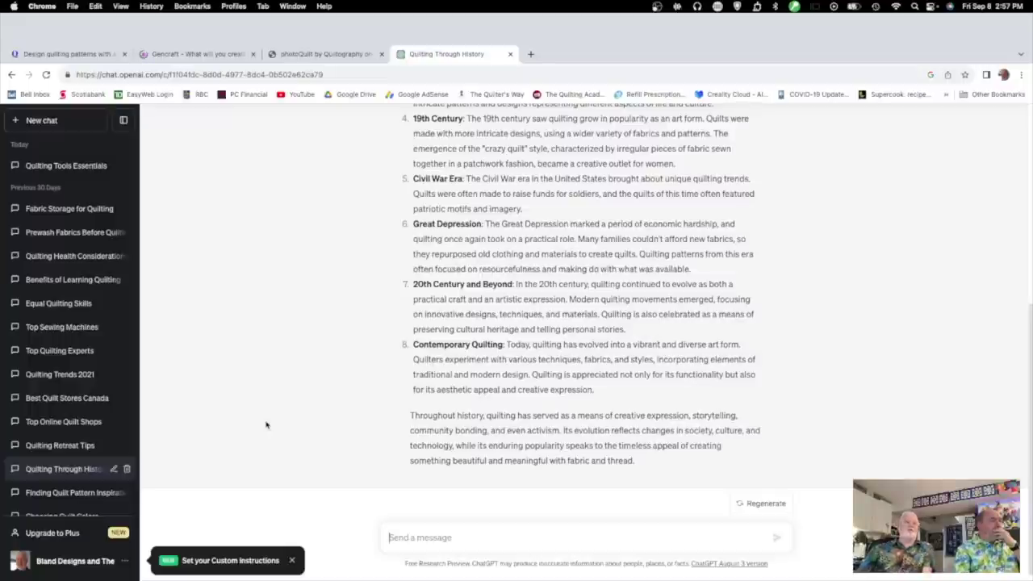
# Step: Open the Quilting Retreat Tips chat and read its first-timer advice from basic quilting skills through enjoying and relaxing
pyautogui.click(93, 449)
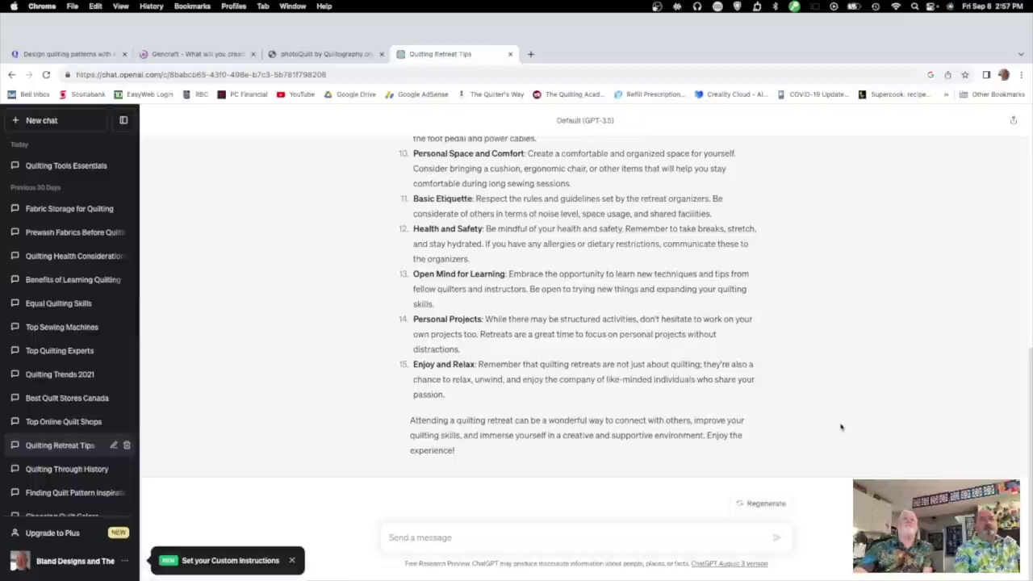
pyautogui.scroll(5, 811, 401)
pyautogui.scroll(8, 811, 402)
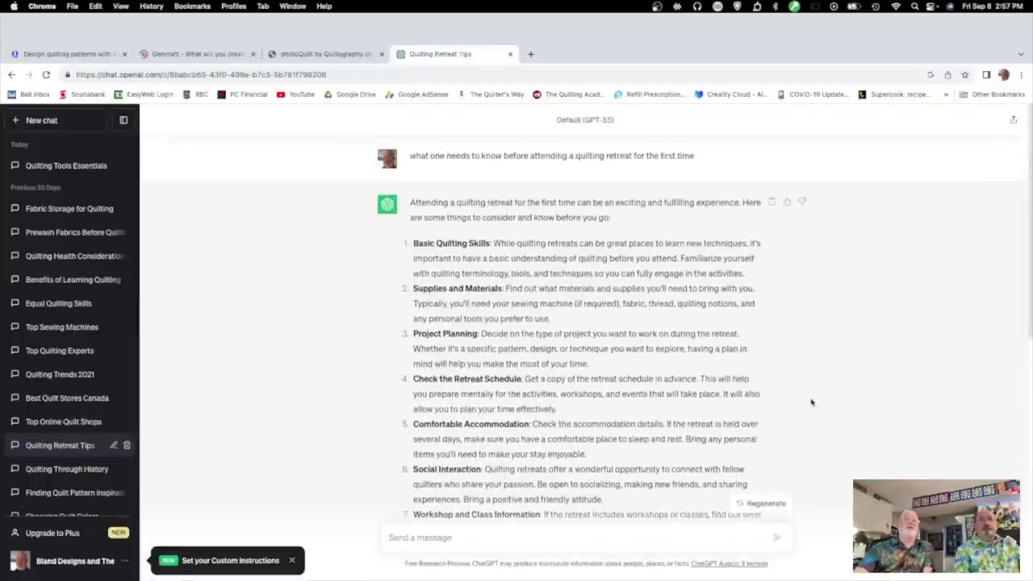
pyautogui.scroll(-4, 811, 402)
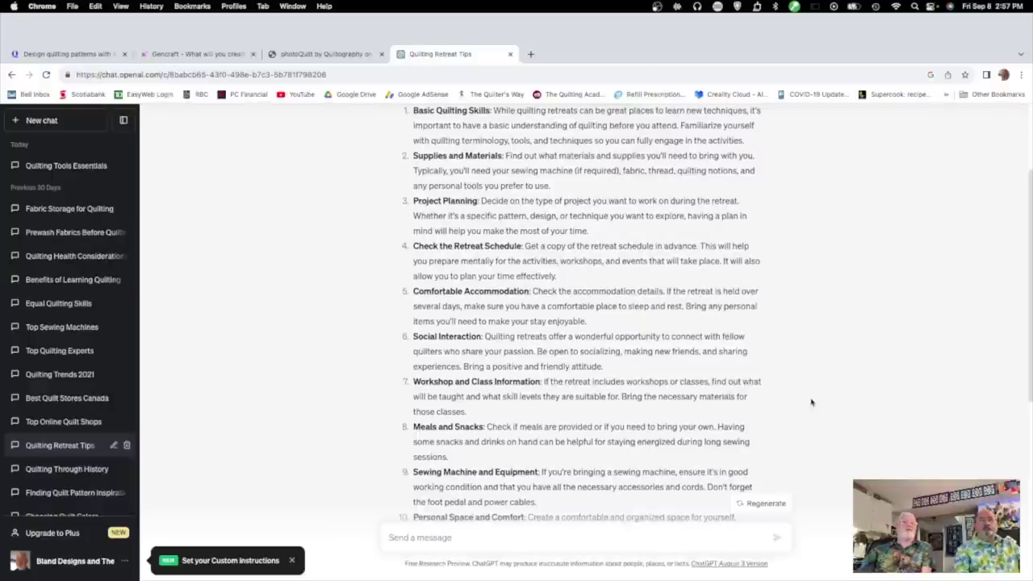
pyautogui.scroll(-3, 812, 401)
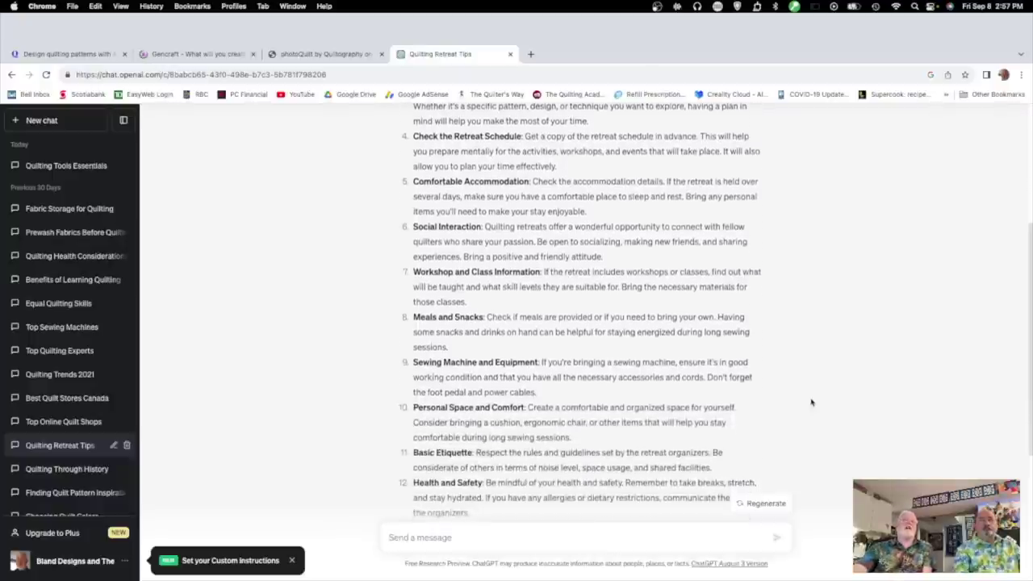
pyautogui.scroll(-3, 812, 402)
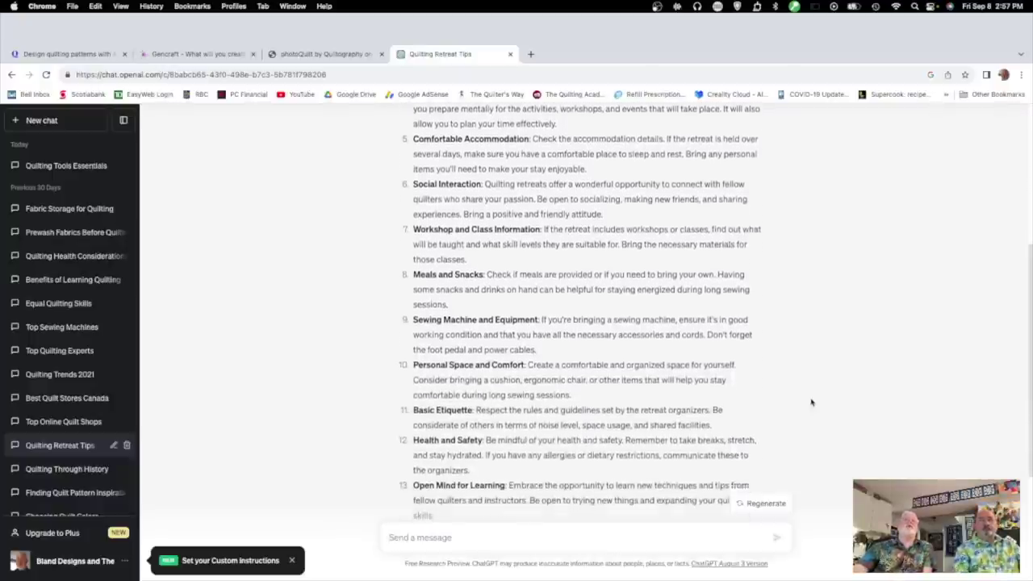
pyautogui.scroll(-2, 811, 402)
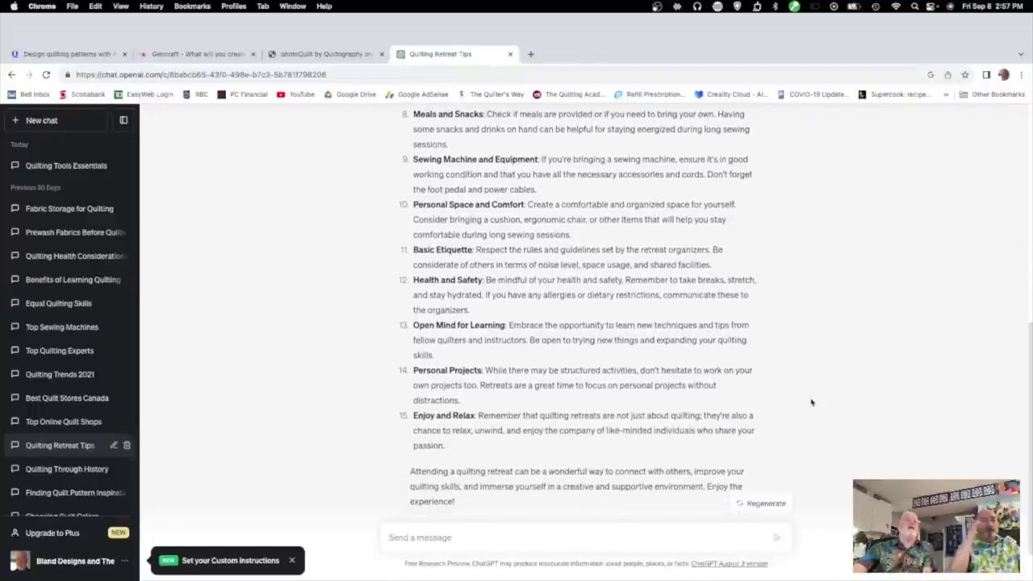
pyautogui.scroll(-1, 812, 402)
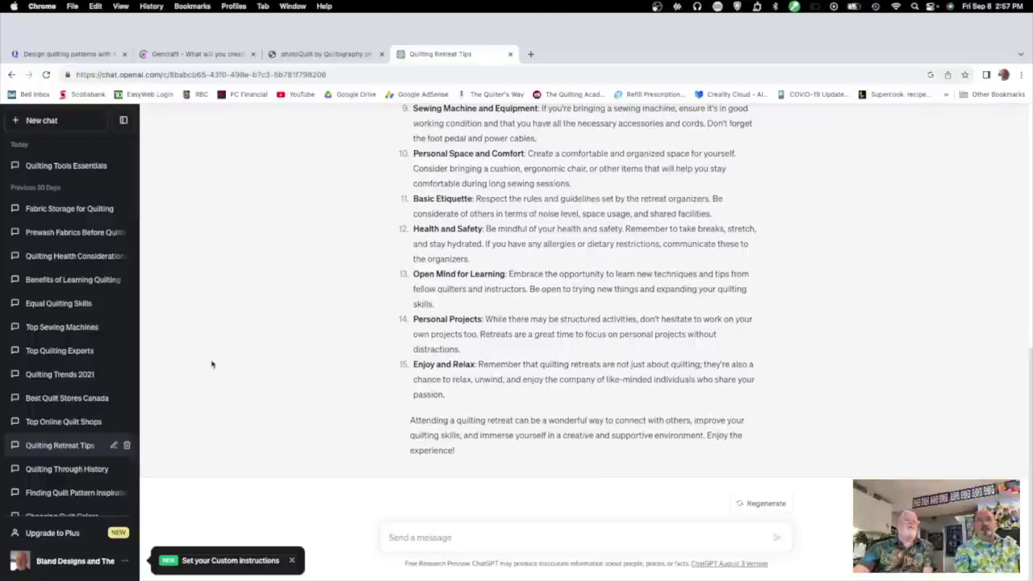
# Step: Open the Top Online Quilt Shops chat and read its list of recommended shops and the closing advice
pyautogui.click(89, 423)
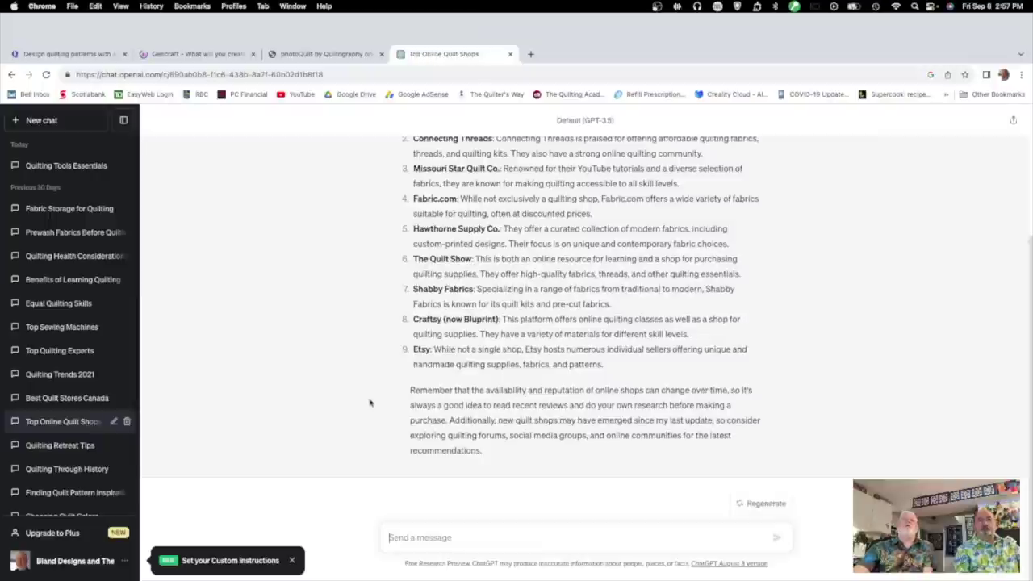
pyautogui.scroll(3, 369, 402)
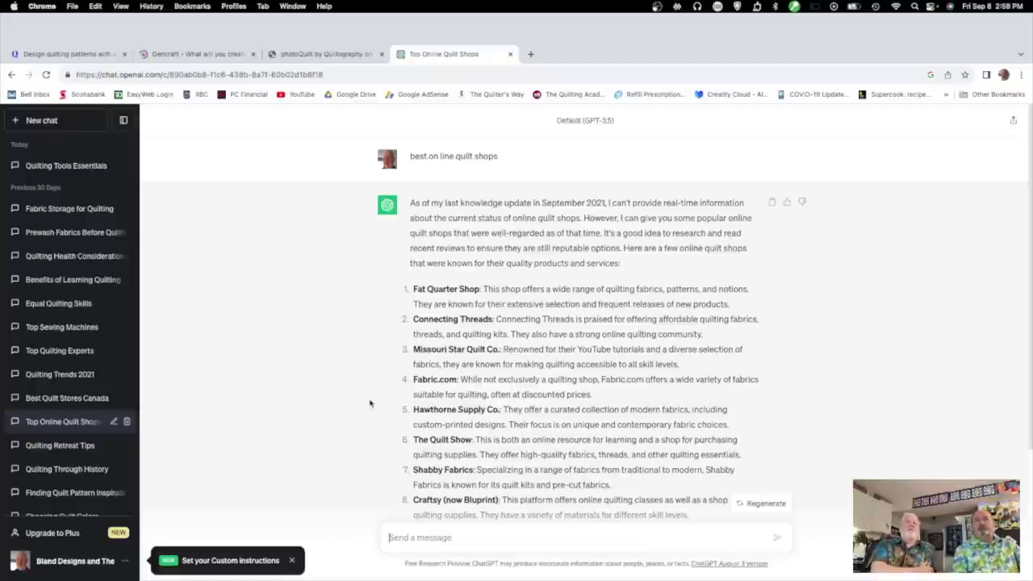
pyautogui.scroll(-3, 370, 404)
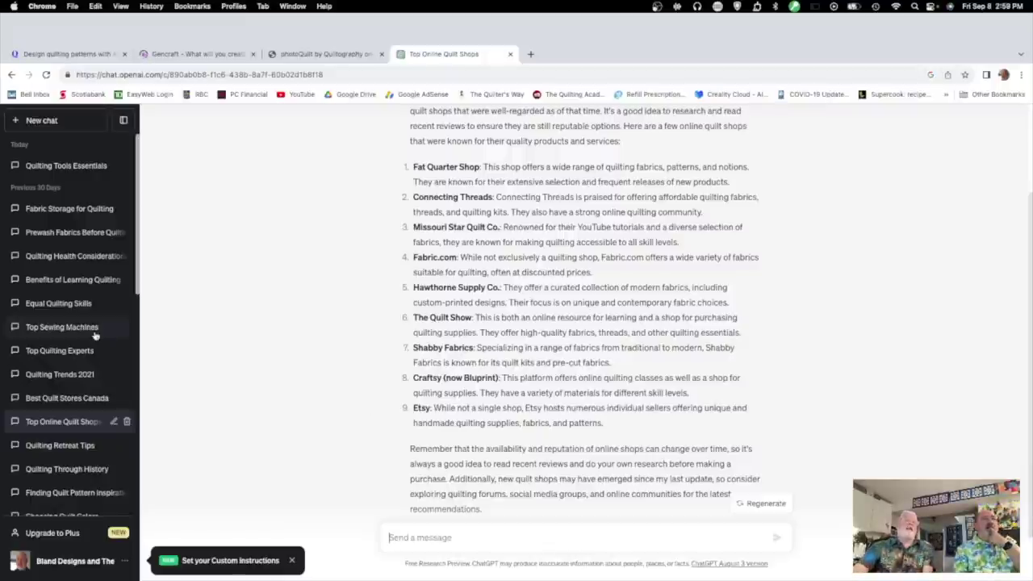
# Step: Open the Best Quilt Stores Canada chat, go back to its first question and read the list of recommended Canadian stores
pyautogui.click(71, 395)
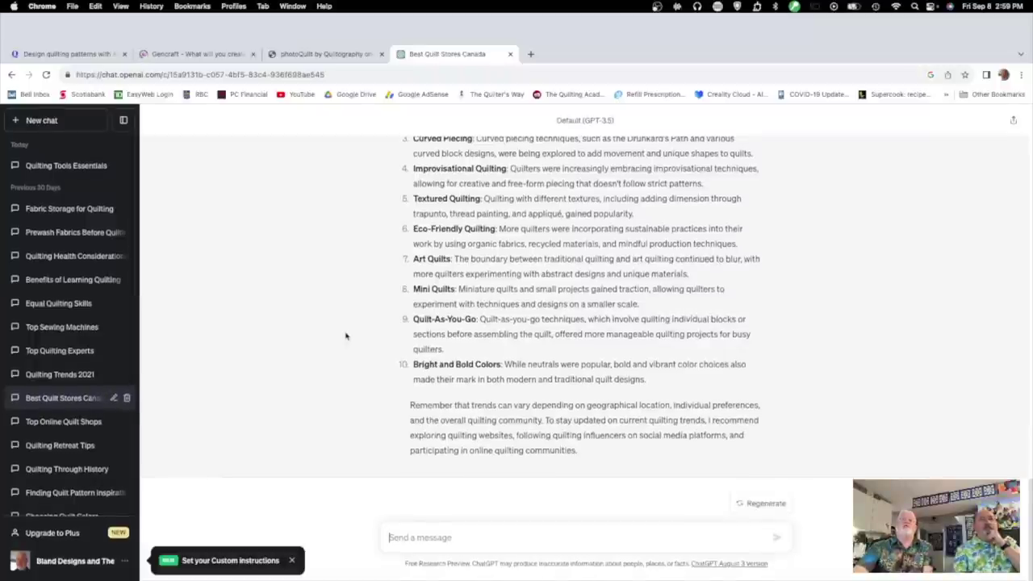
pyautogui.scroll(10, 345, 337)
pyautogui.scroll(-2, 346, 337)
pyautogui.scroll(3, 346, 336)
pyautogui.scroll(4, 346, 337)
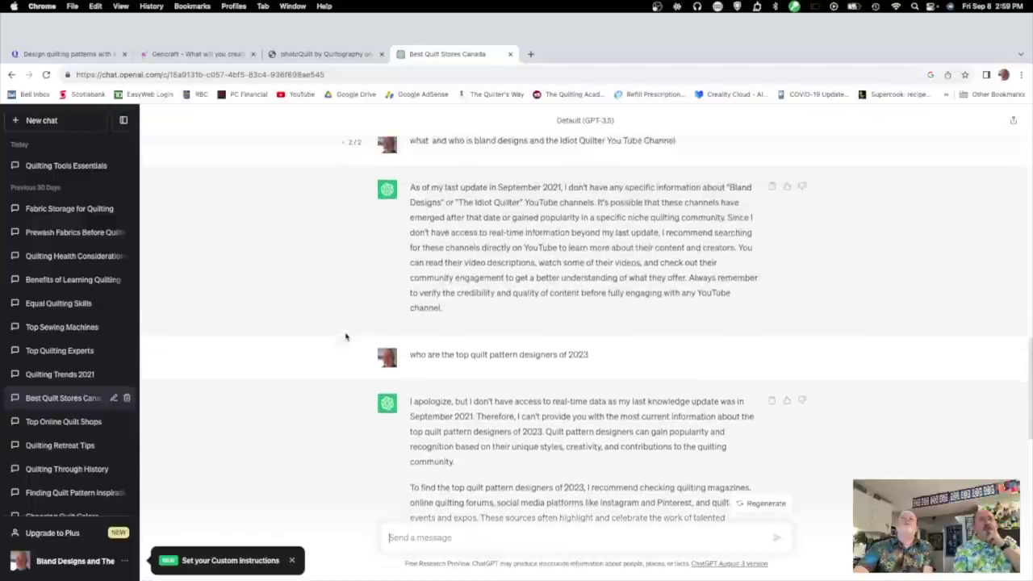
pyautogui.scroll(6, 345, 337)
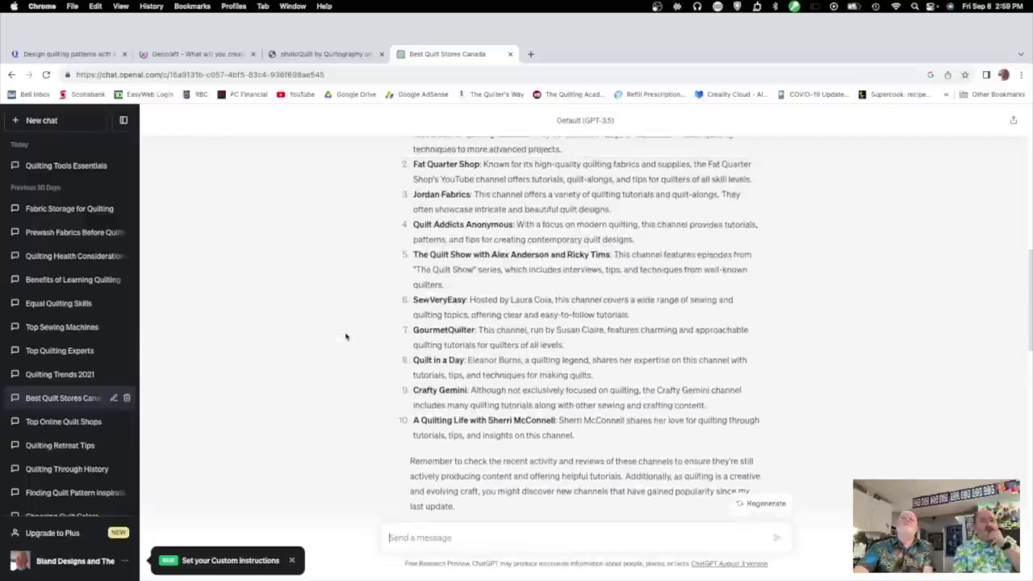
pyautogui.scroll(4, 346, 336)
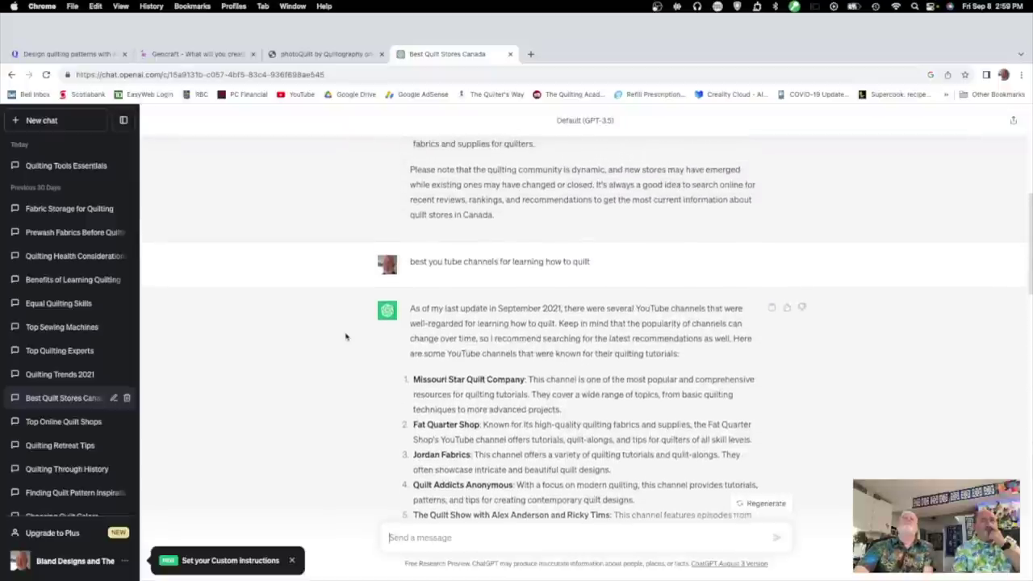
pyautogui.scroll(2, 345, 337)
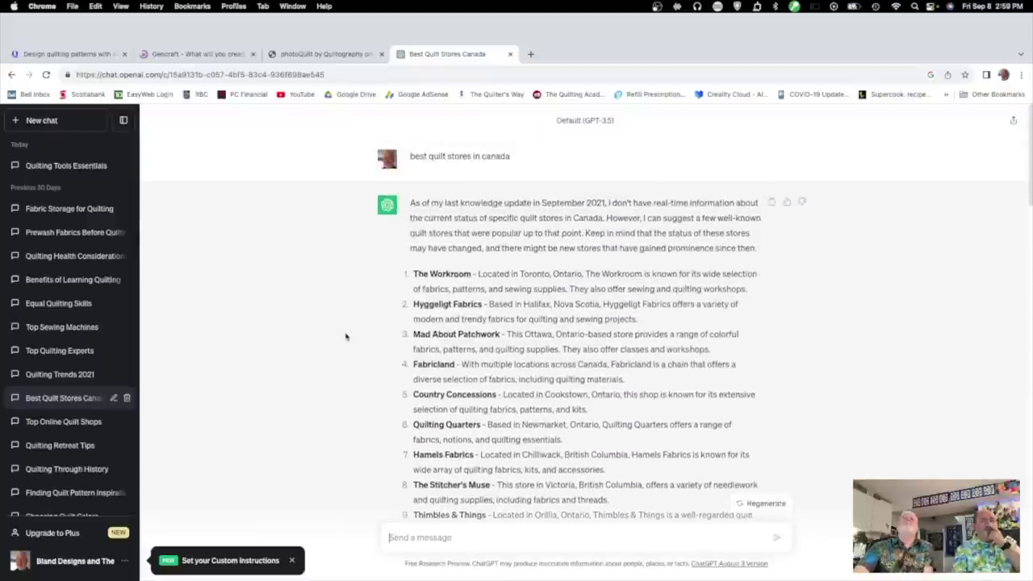
pyautogui.scroll(-1, 345, 336)
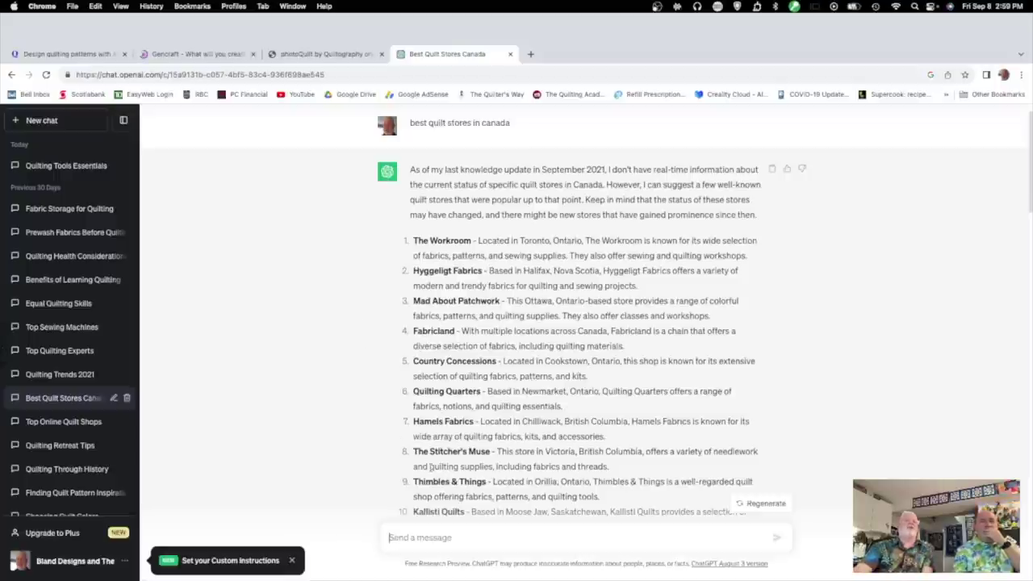
pyautogui.scroll(-3, 450, 485)
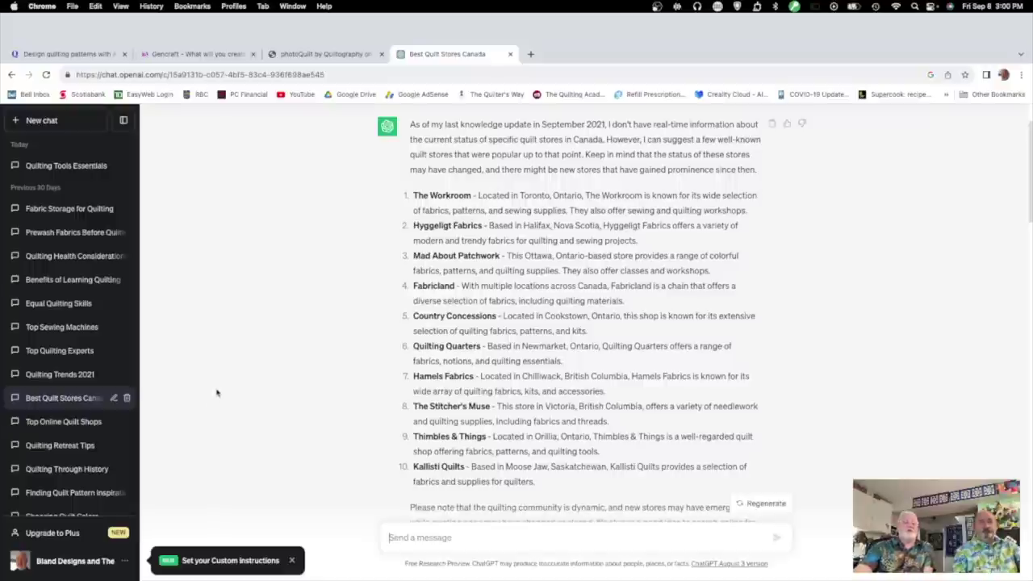
# Step: Open the Quilting Trends 2021 chat and read its trends from modern quilting through custom quilting and the closing advice
pyautogui.click(84, 376)
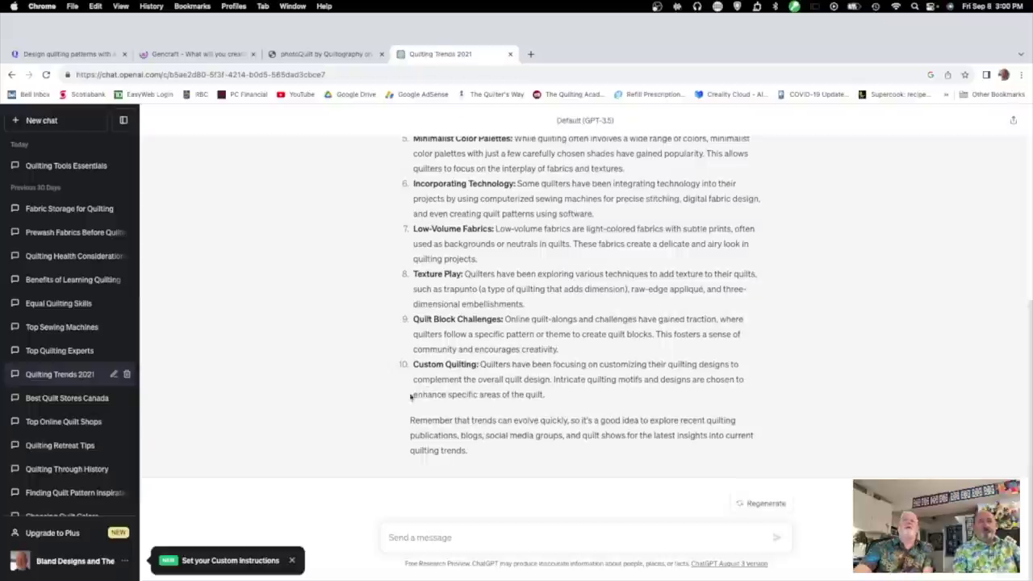
pyautogui.scroll(10, 472, 380)
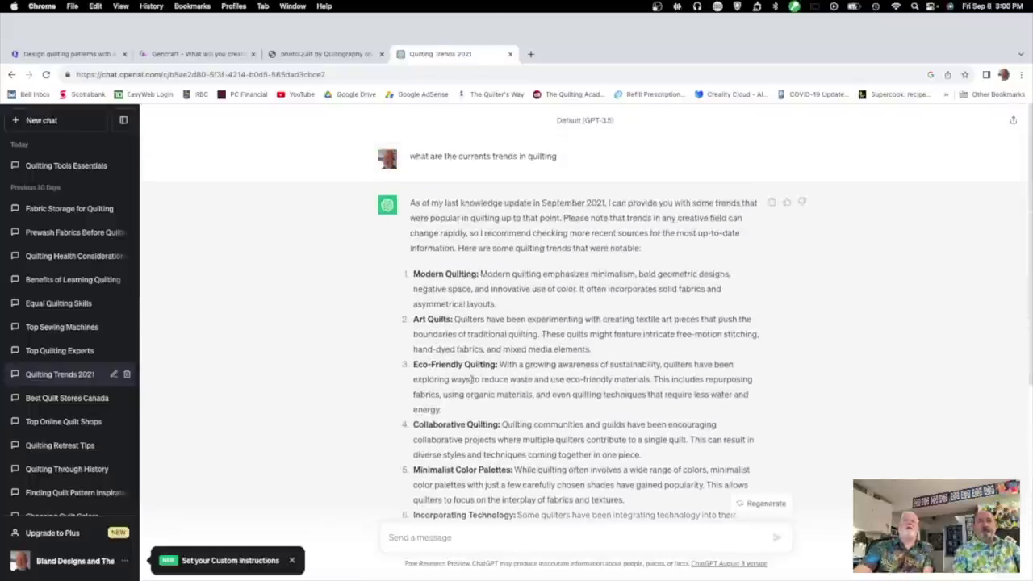
pyautogui.scroll(-1, 472, 381)
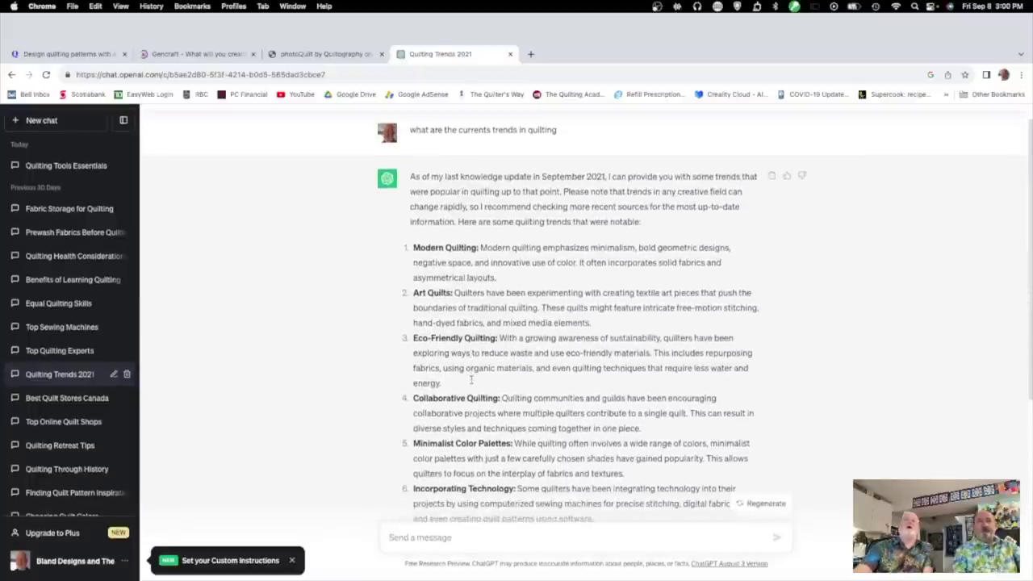
pyautogui.scroll(1, 472, 384)
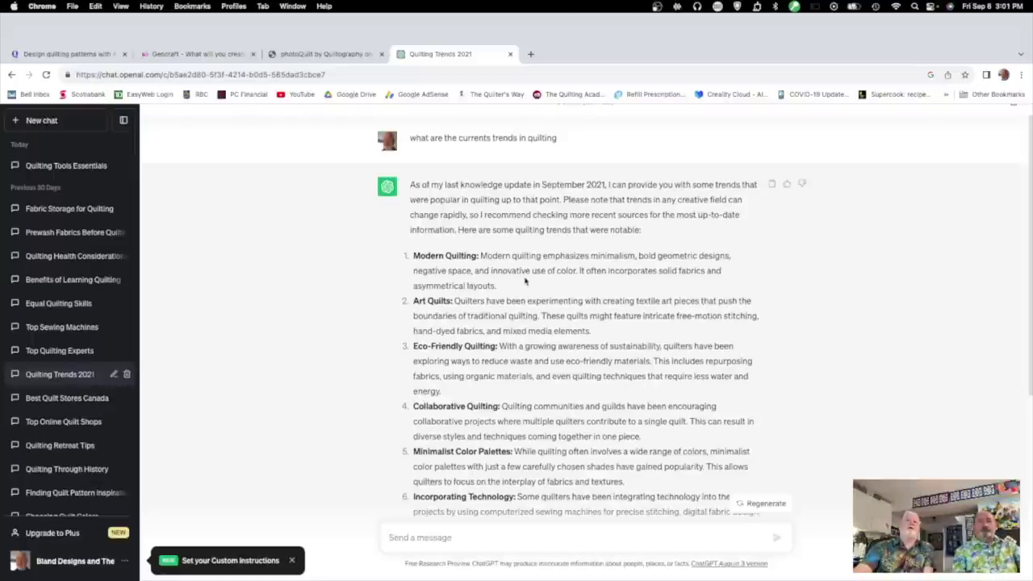
pyautogui.scroll(1, 510, 297)
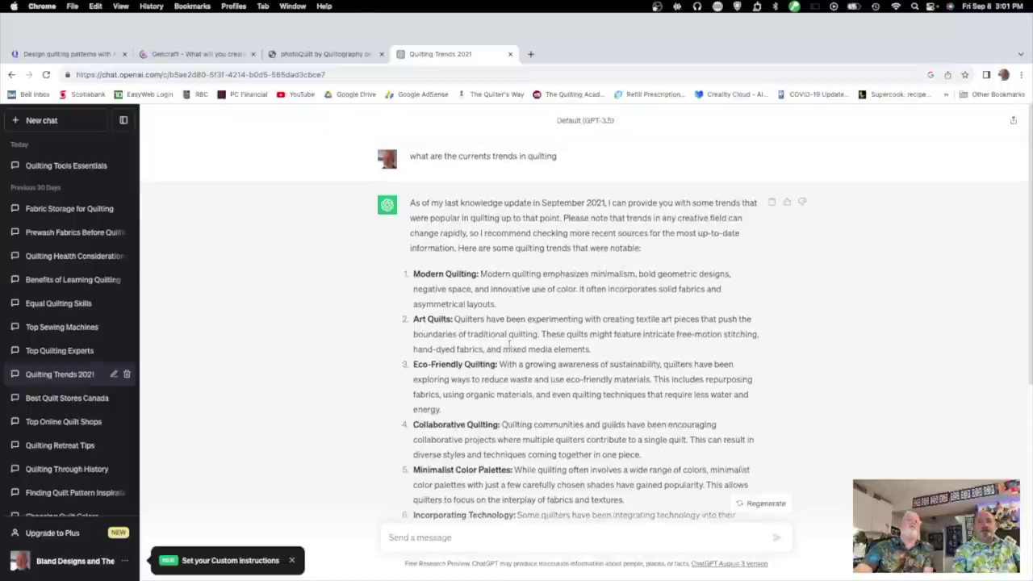
pyautogui.scroll(-3, 520, 373)
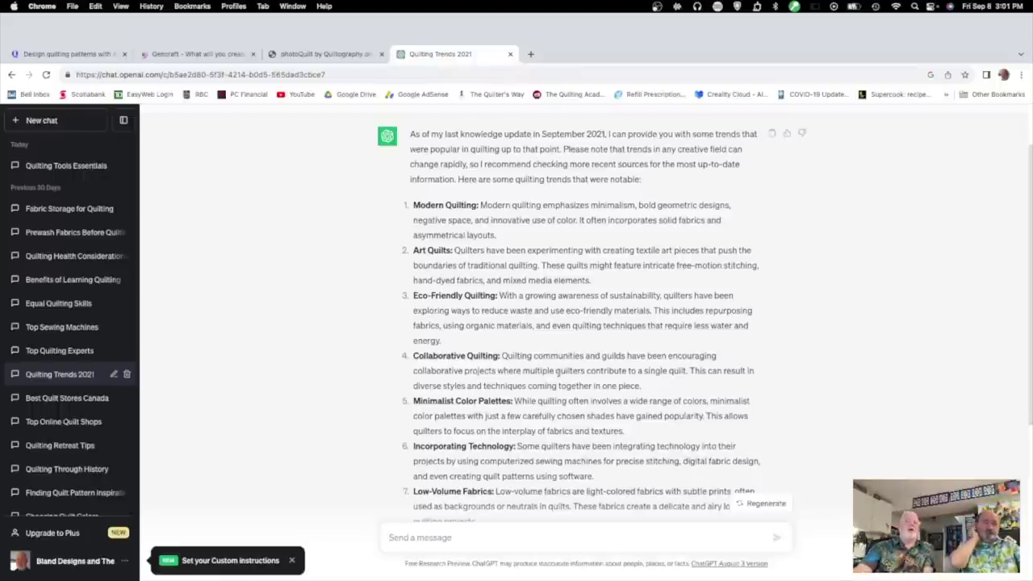
pyautogui.scroll(-2, 557, 370)
pyautogui.scroll(-3, 558, 371)
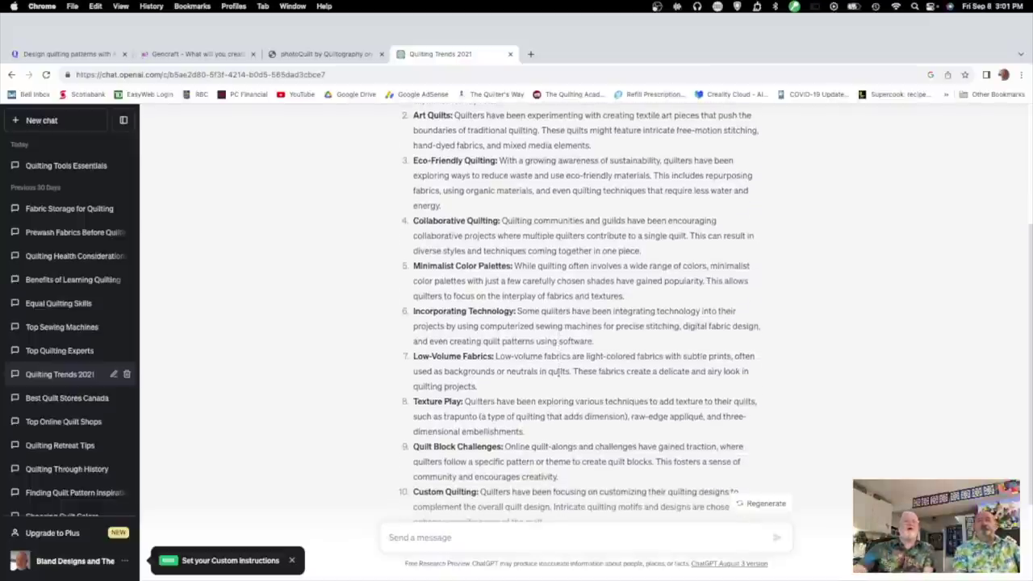
pyautogui.scroll(-3, 559, 373)
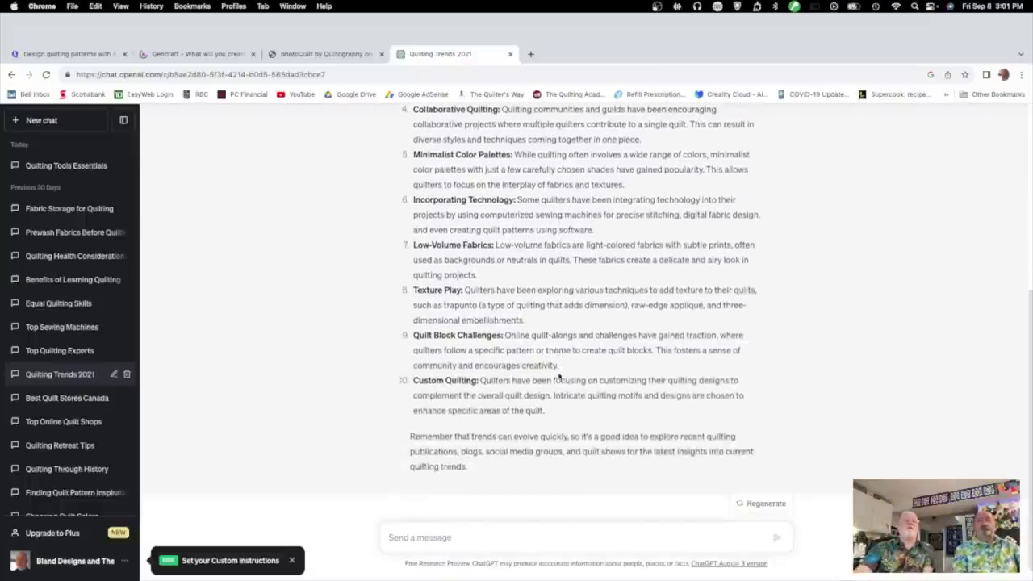
pyautogui.scroll(-1, 559, 375)
pyautogui.scroll(-1, 557, 373)
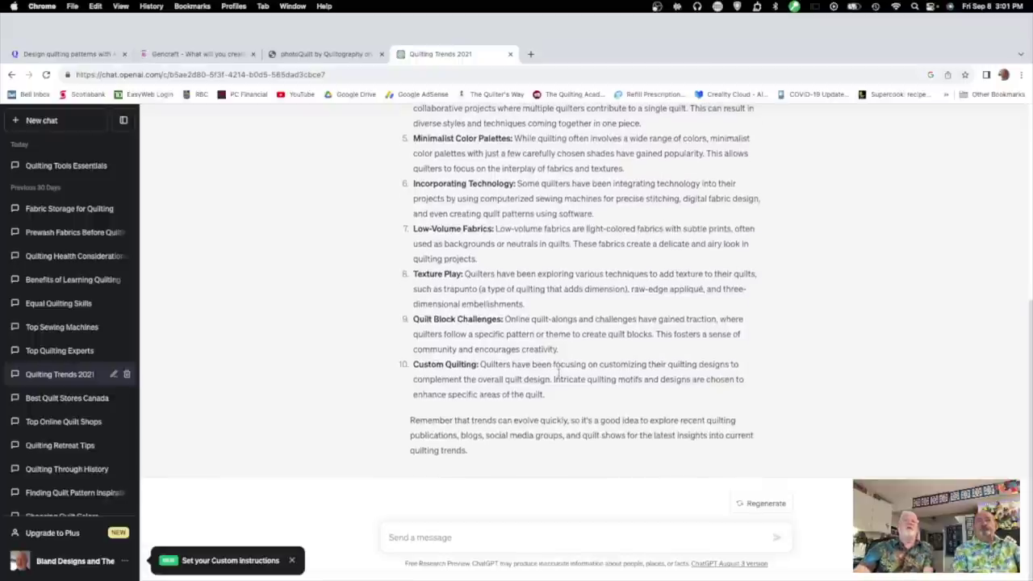
pyautogui.scroll(6, 558, 373)
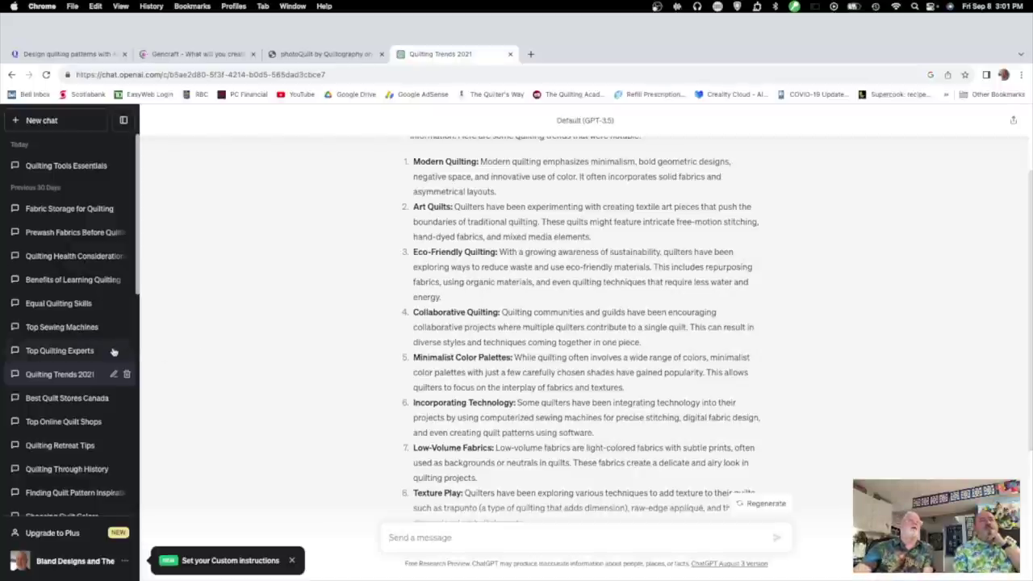
# Step: Review the answers in the Top Quilting Experts, Top Sewing Machines and Equal Quilting Skills chats, one after another
pyautogui.click(83, 353)
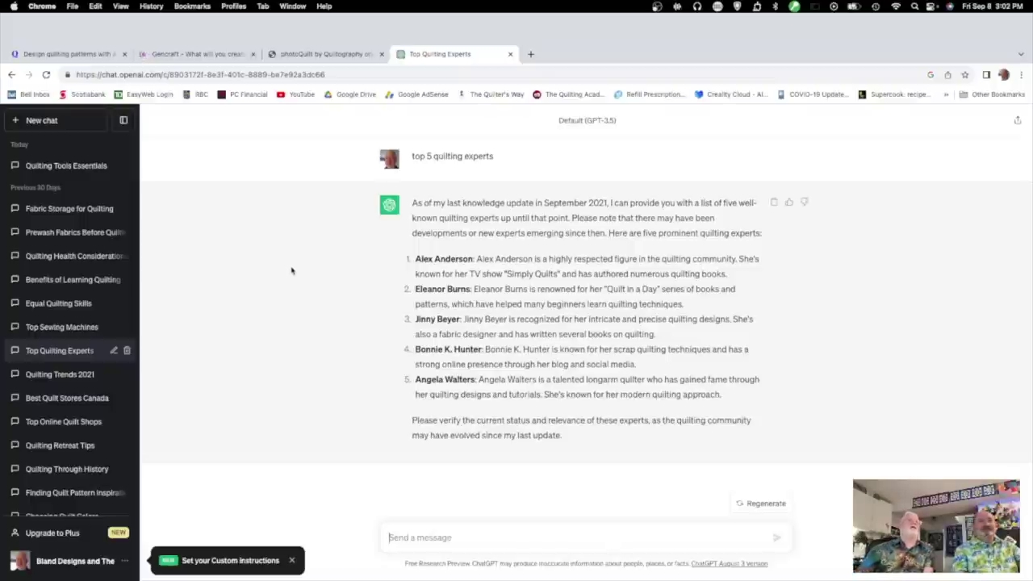
pyautogui.click(94, 327)
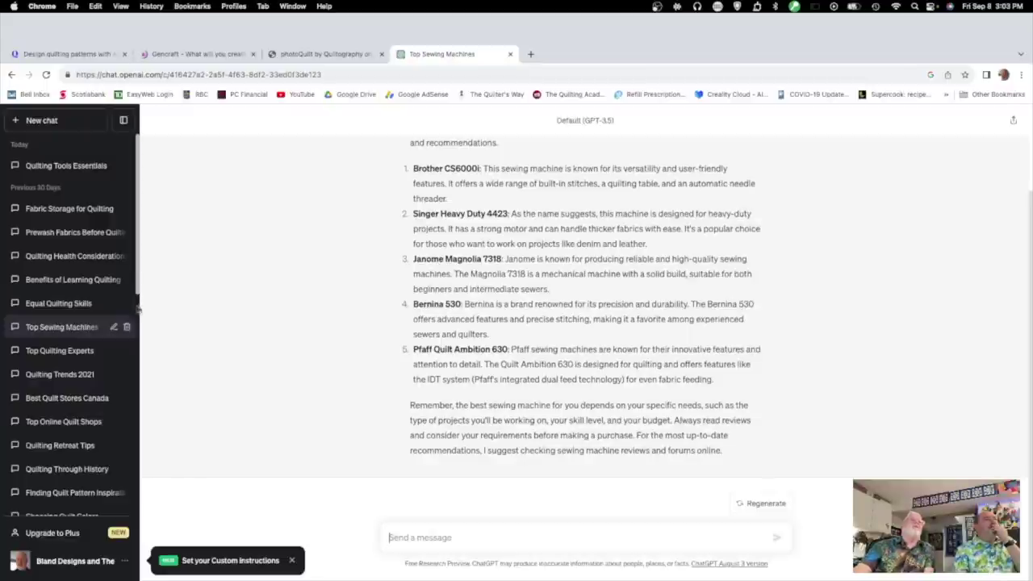
pyautogui.click(79, 304)
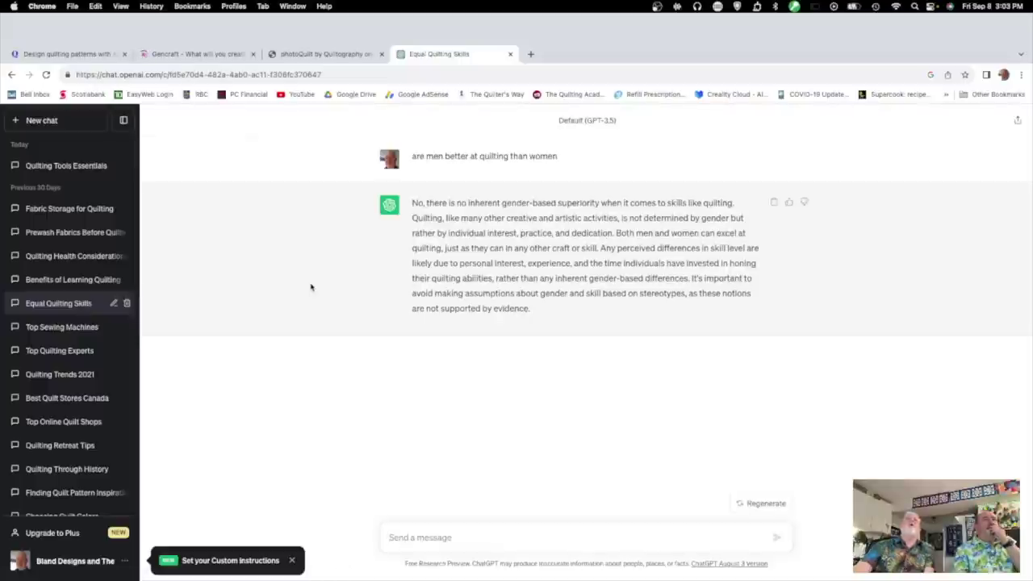
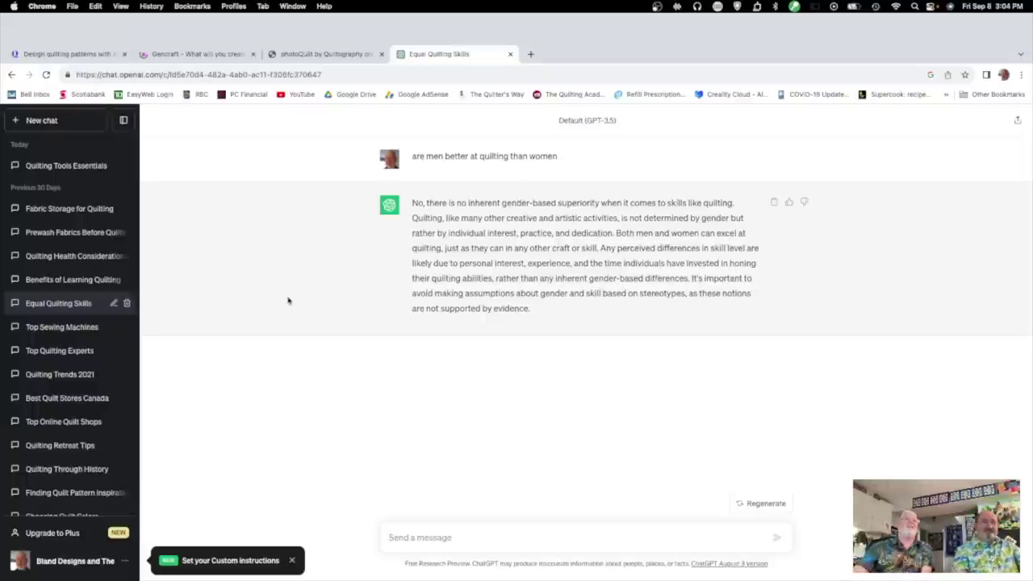
# Step: Open the Benefits of Learning Quilting chat and read its advantages from creativity and self-expression through environmental benefits
pyautogui.click(107, 284)
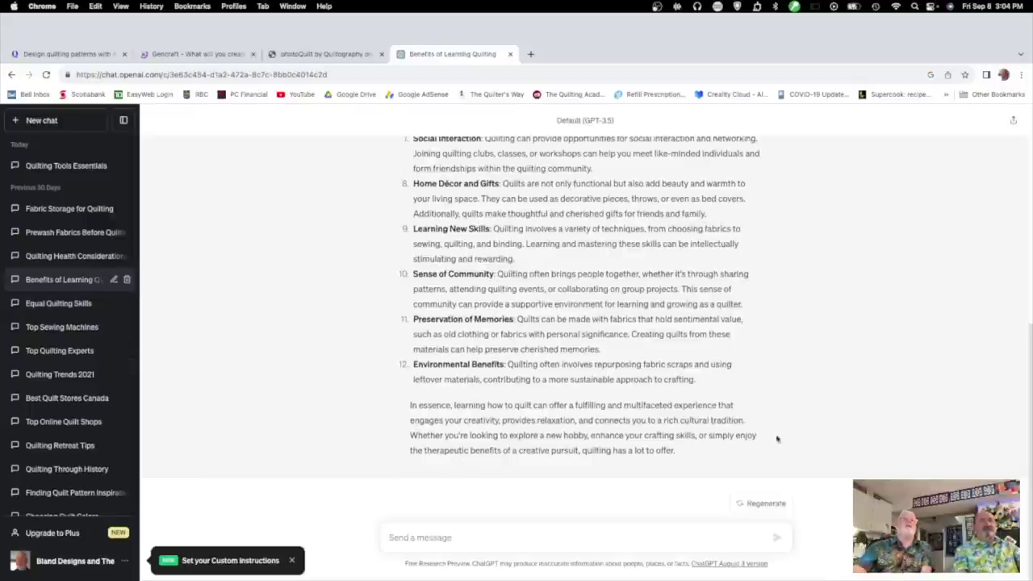
pyautogui.scroll(5, 854, 385)
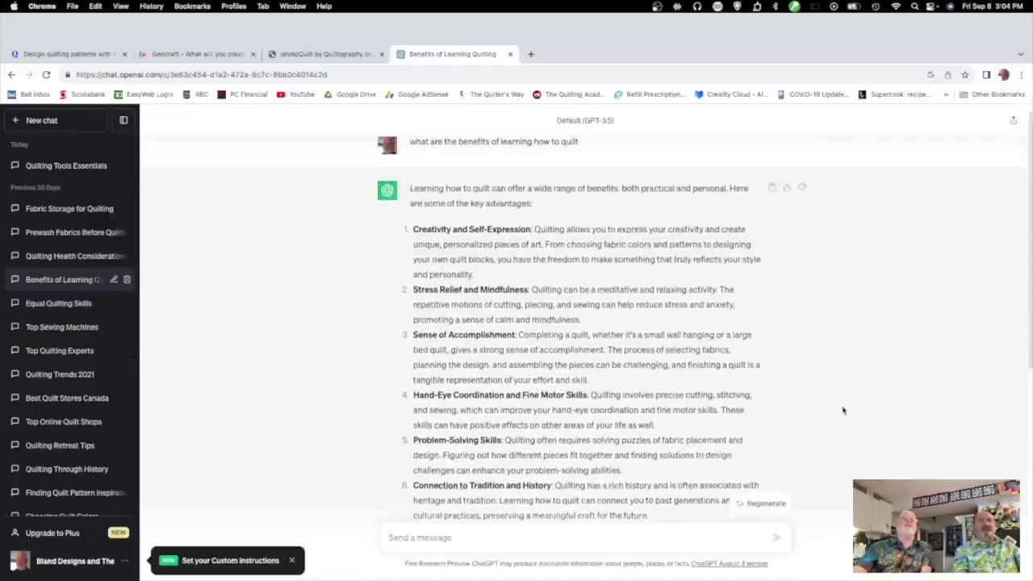
pyautogui.scroll(-2, 843, 411)
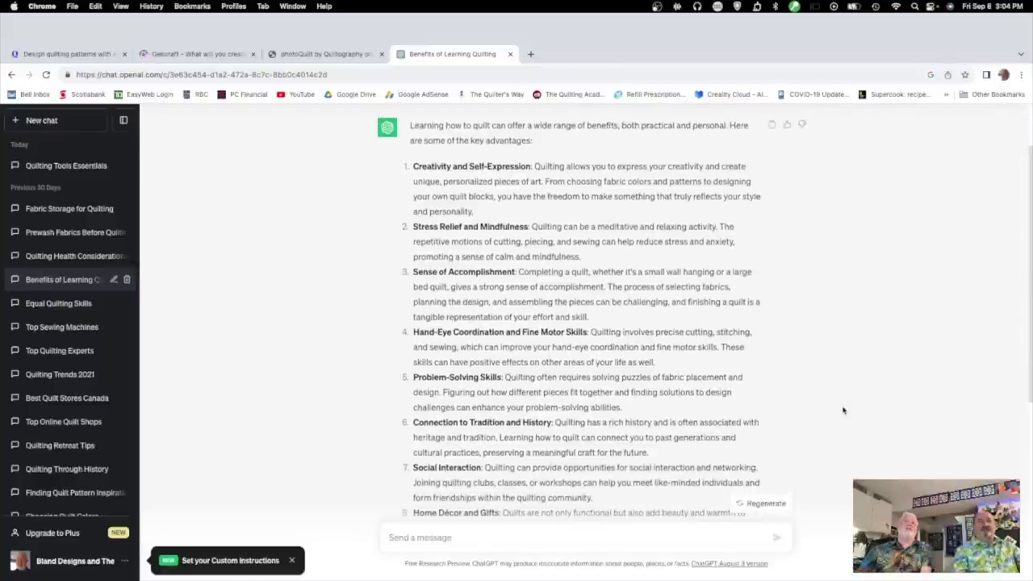
pyautogui.scroll(-3, 843, 410)
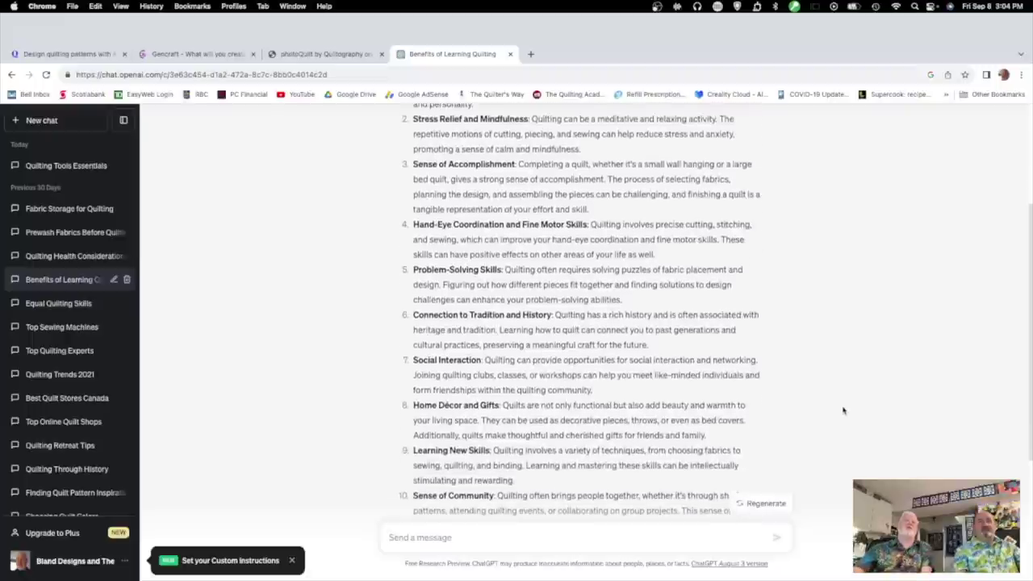
pyautogui.scroll(-2, 843, 411)
pyautogui.scroll(-2, 842, 411)
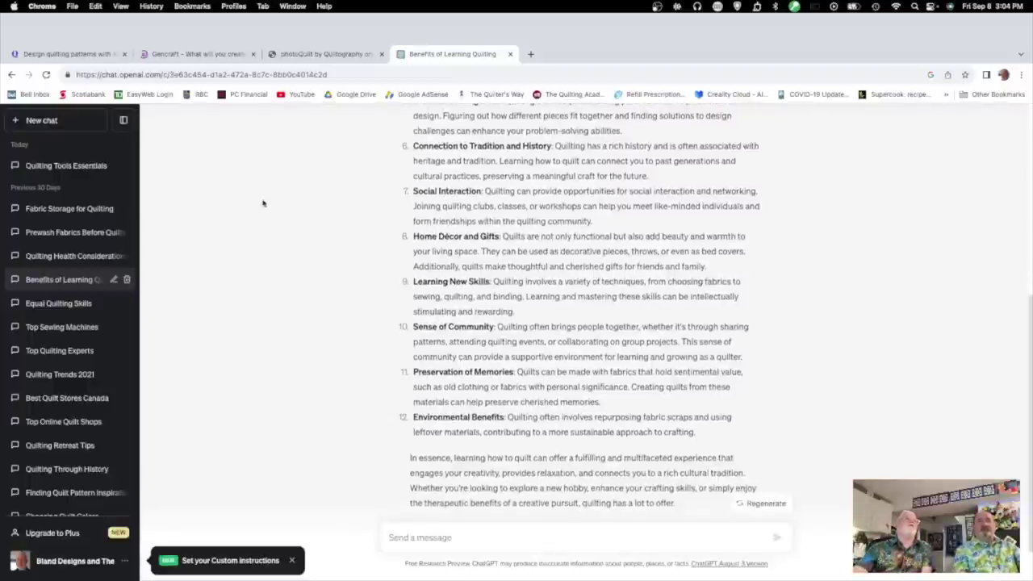
# Step: Open the Quilting Health Considerations chat and read its concerns from posture to sedentary lifestyle and the tips for mitigating them
pyautogui.click(71, 256)
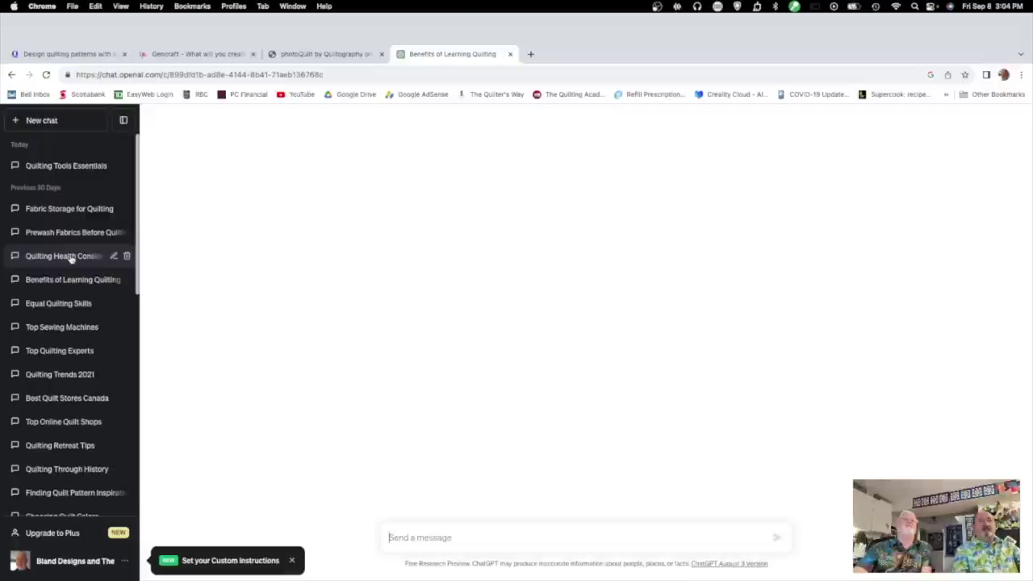
pyautogui.scroll(5, 344, 292)
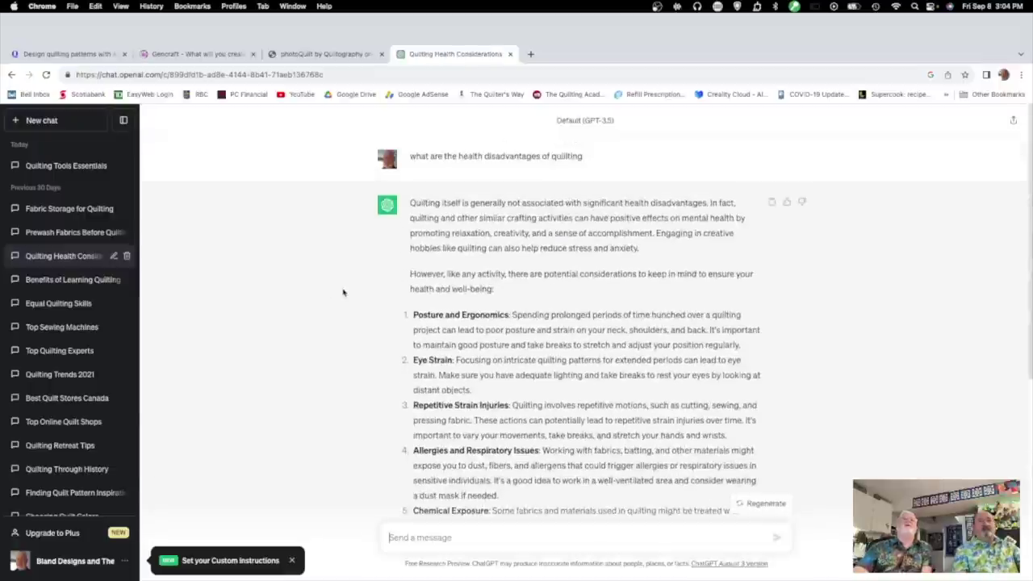
pyautogui.scroll(-2, 344, 293)
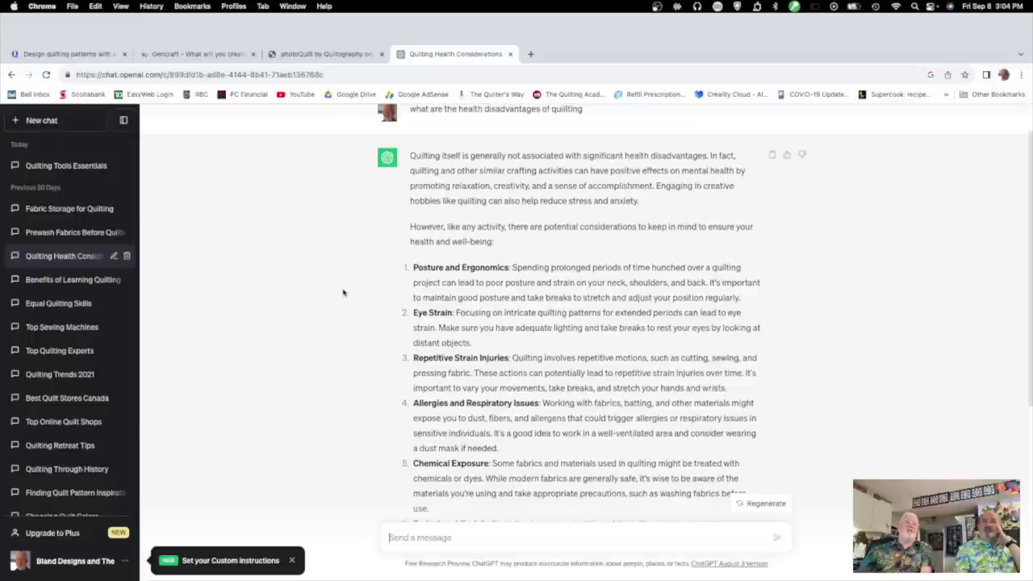
pyautogui.scroll(-3, 343, 292)
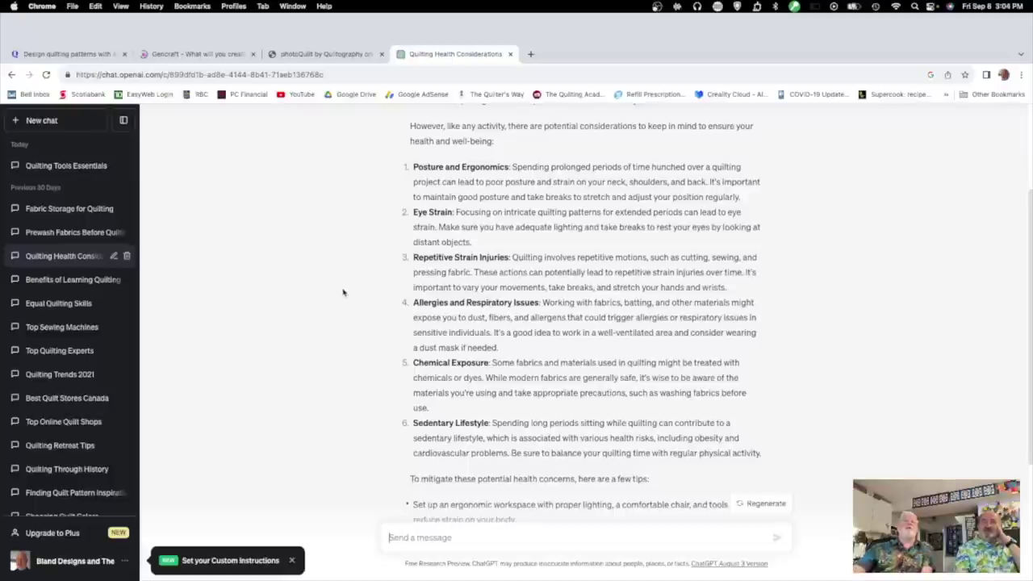
pyautogui.scroll(-3, 343, 292)
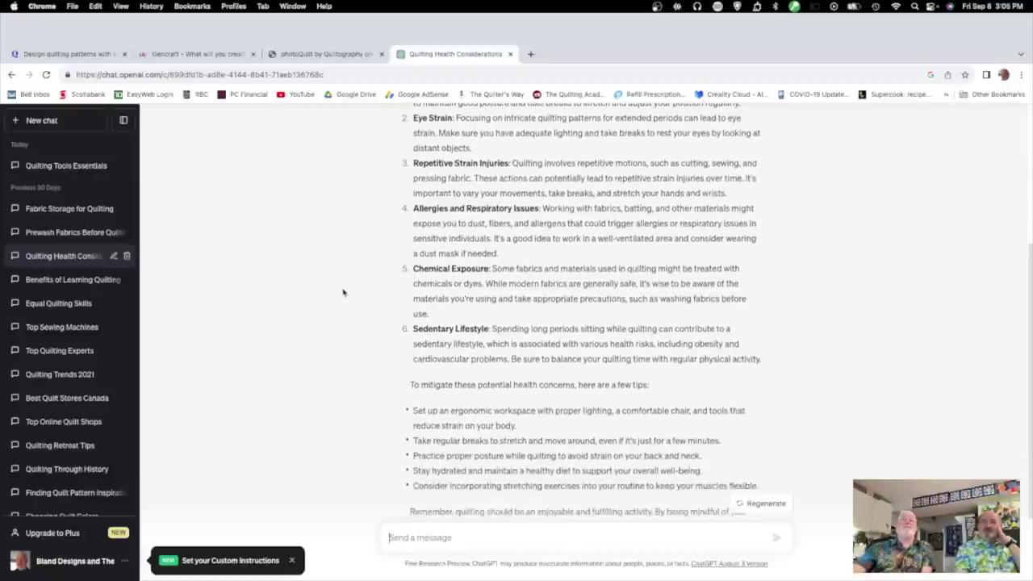
pyautogui.scroll(2, 343, 292)
pyautogui.scroll(5, 343, 293)
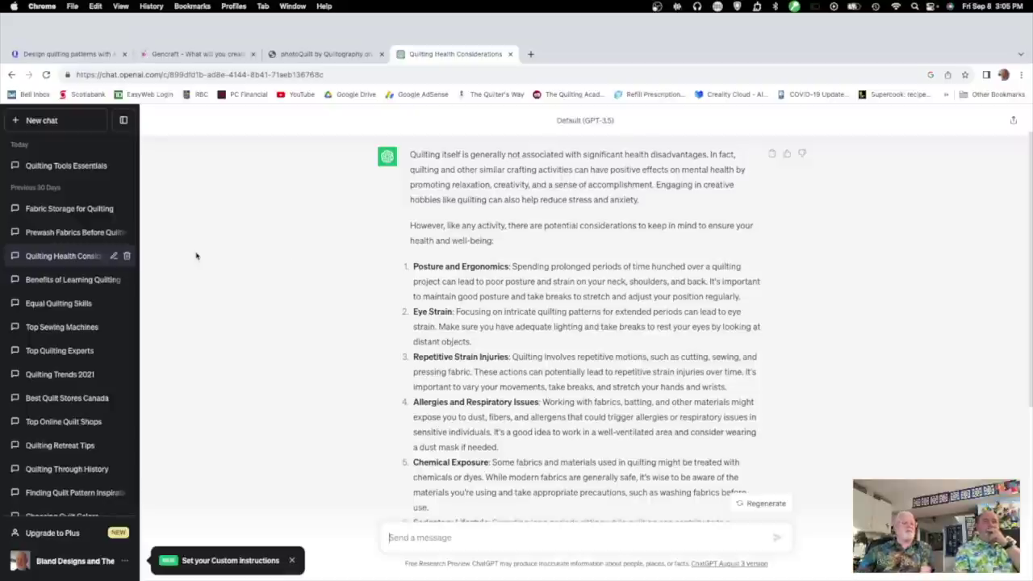
# Step: Open the Prewash Fabrics chat and read the reasons for and against washing fabrics before quilting
pyautogui.click(63, 233)
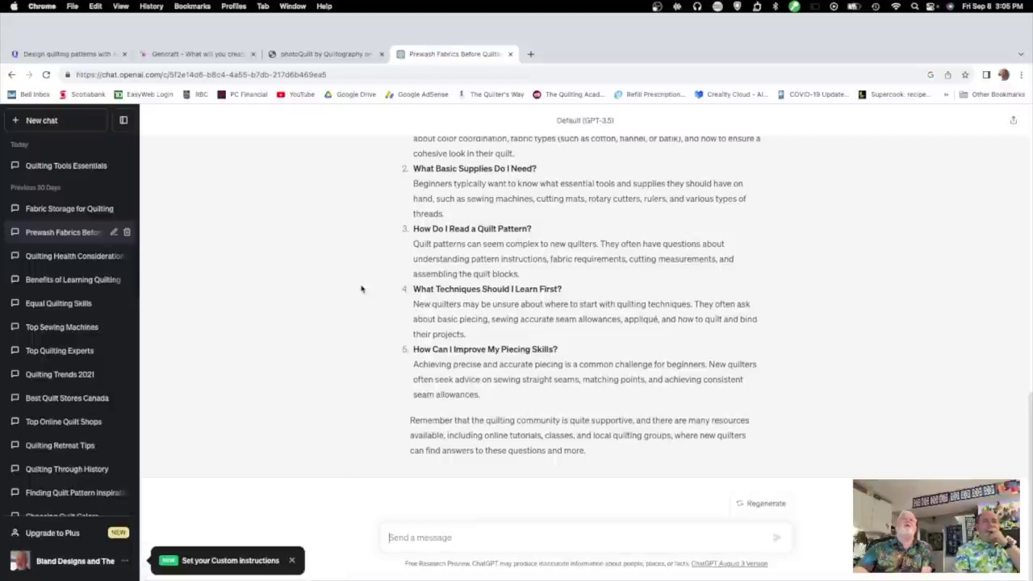
pyautogui.scroll(8, 362, 289)
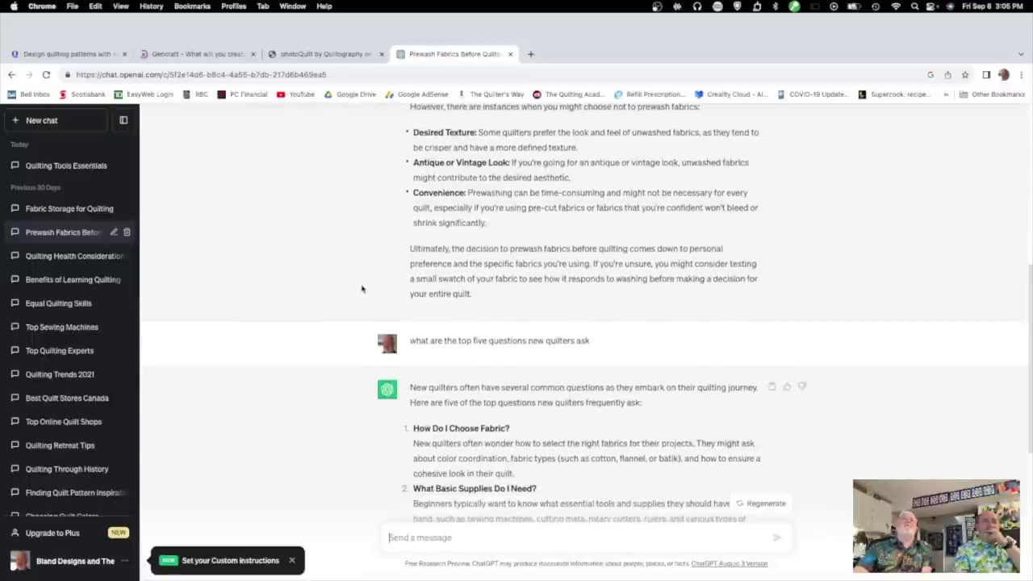
pyautogui.scroll(8, 362, 289)
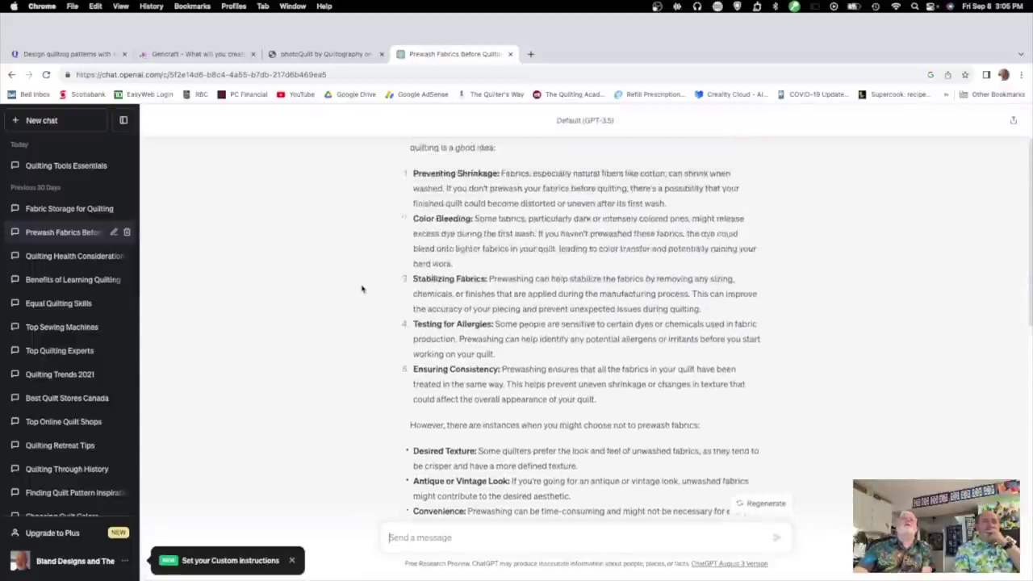
pyautogui.scroll(2, 362, 289)
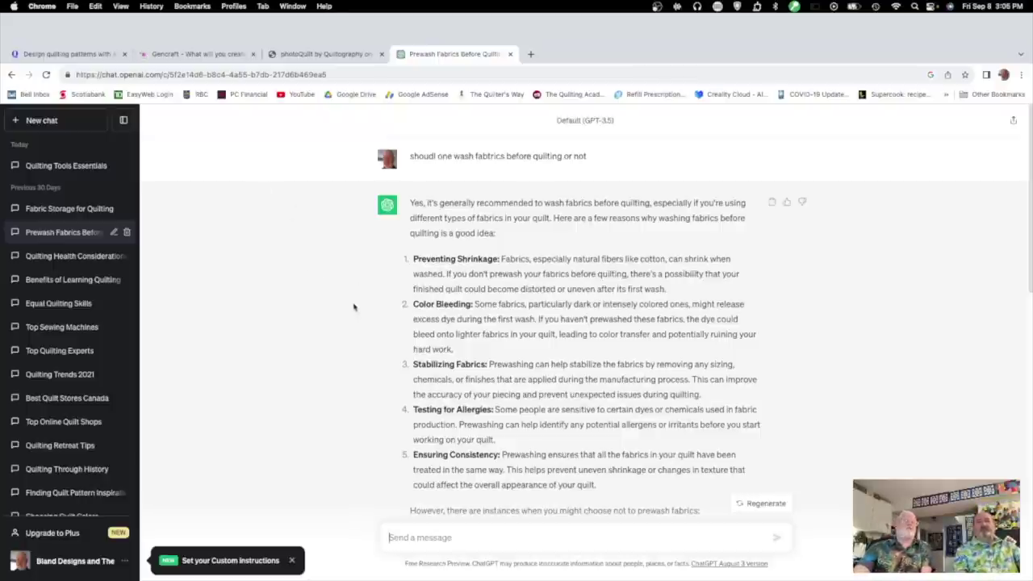
pyautogui.scroll(-3, 353, 307)
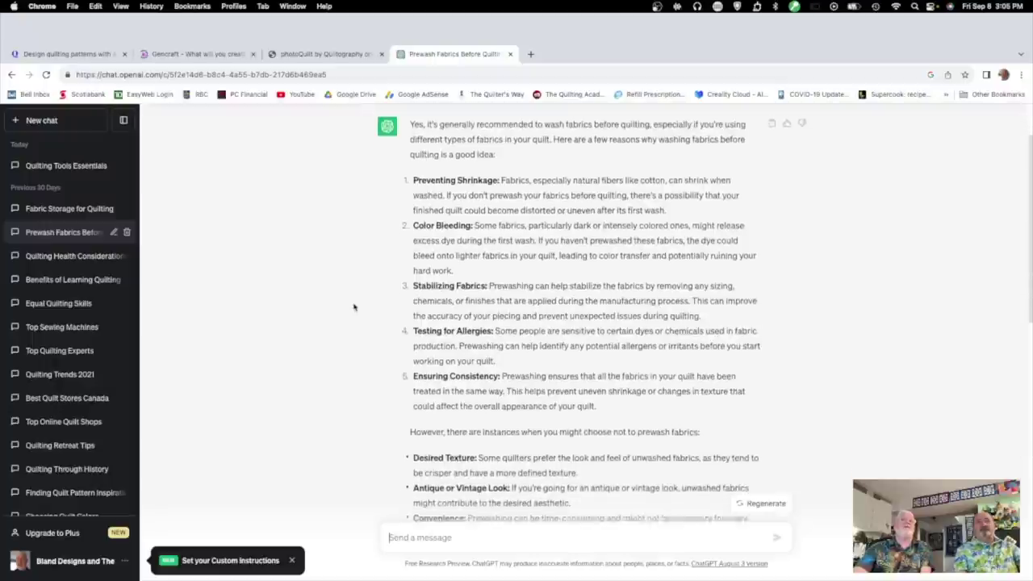
pyautogui.scroll(-3, 353, 307)
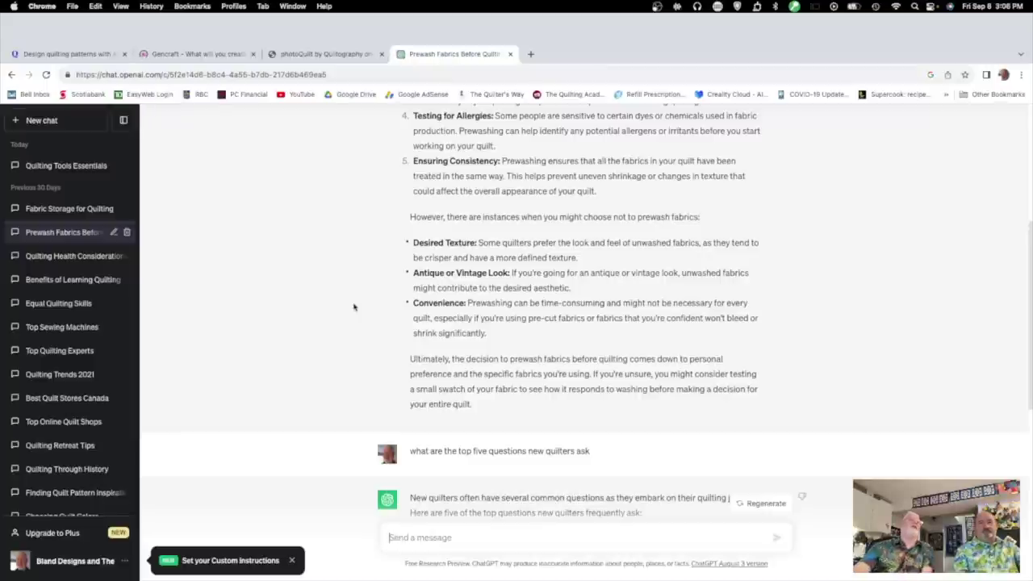
# Step: Open the Fabric Storage for Quilting chat and read its tips from clean and dry fabrics through regular inspection
pyautogui.click(91, 212)
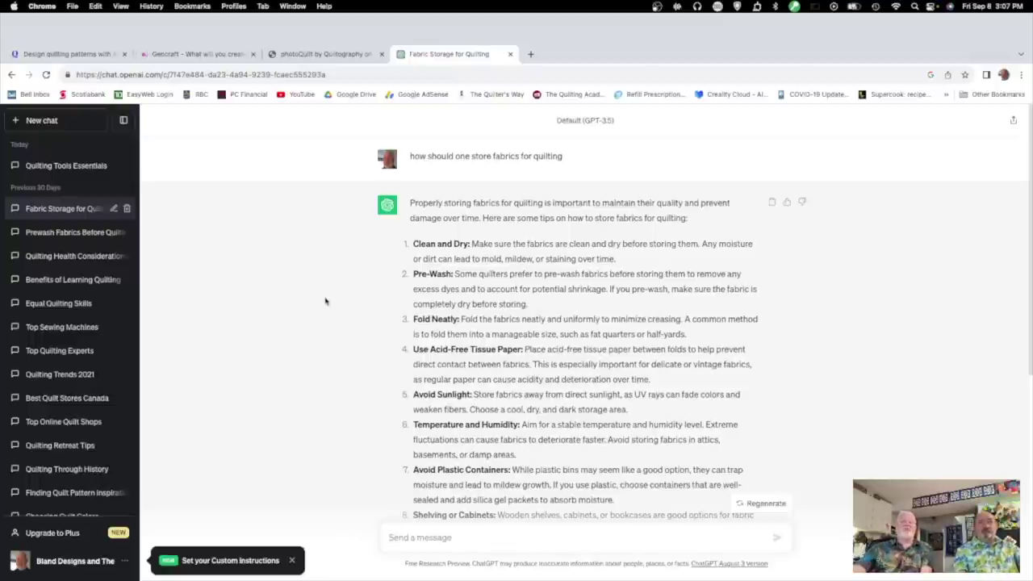
pyautogui.scroll(-3, 326, 301)
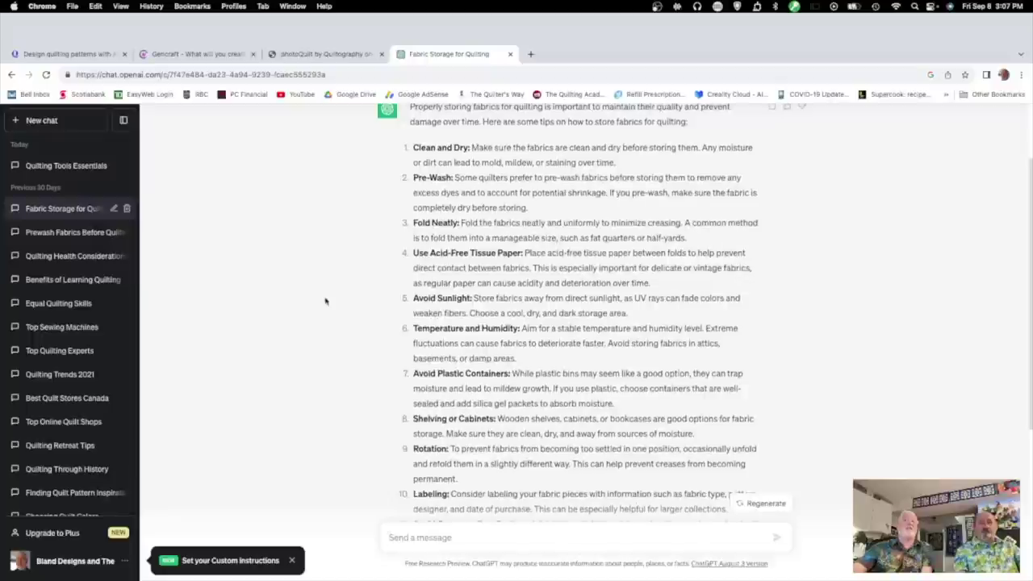
pyautogui.scroll(-3, 325, 301)
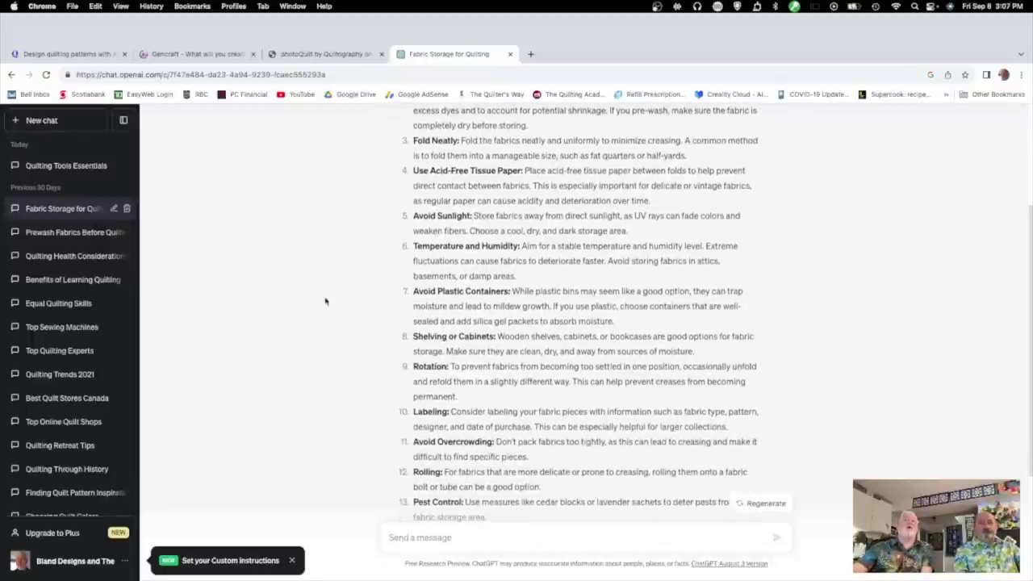
pyautogui.scroll(-5, 325, 301)
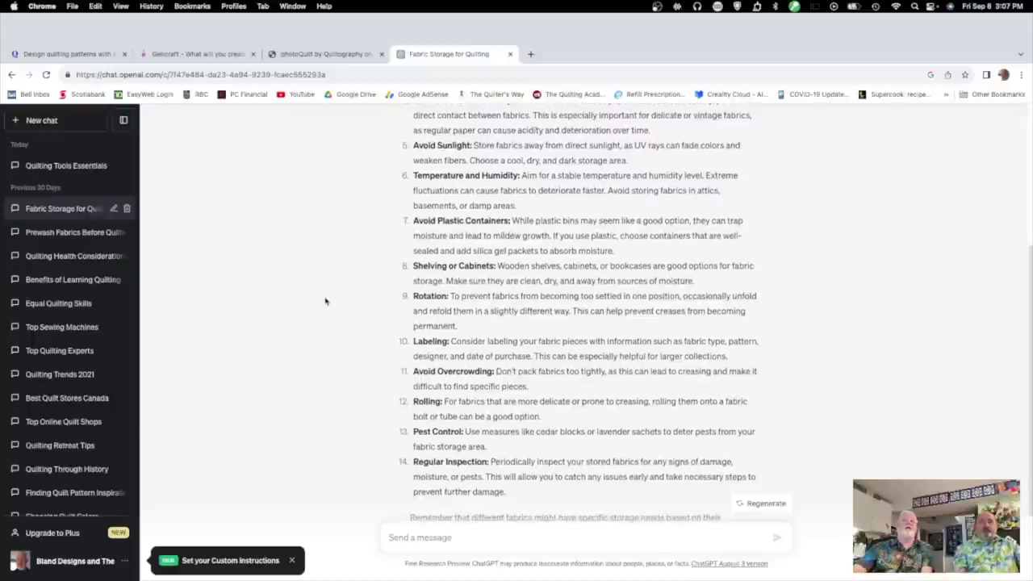
pyautogui.scroll(-2, 326, 301)
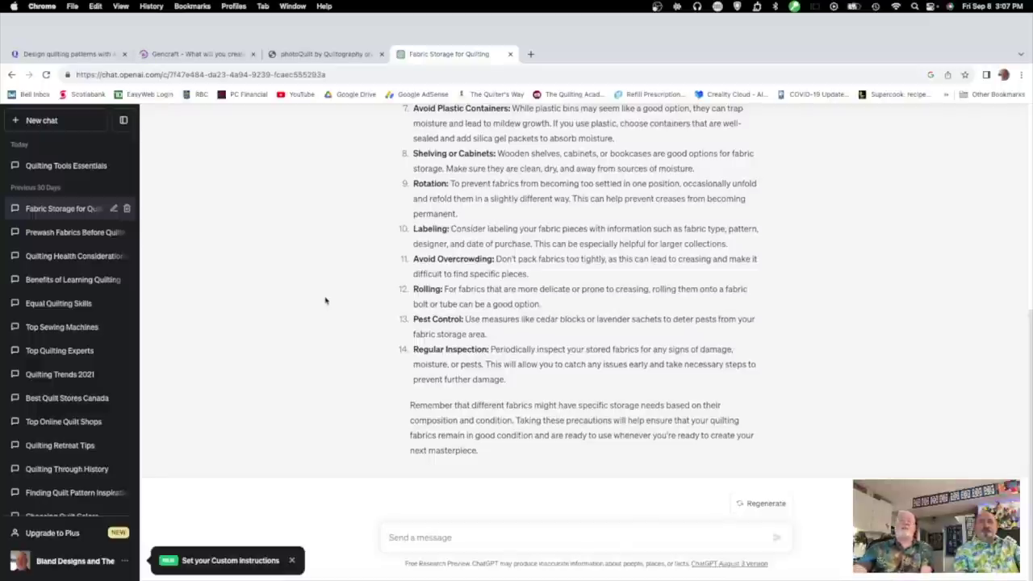
pyautogui.scroll(7, 325, 301)
pyautogui.scroll(6, 325, 301)
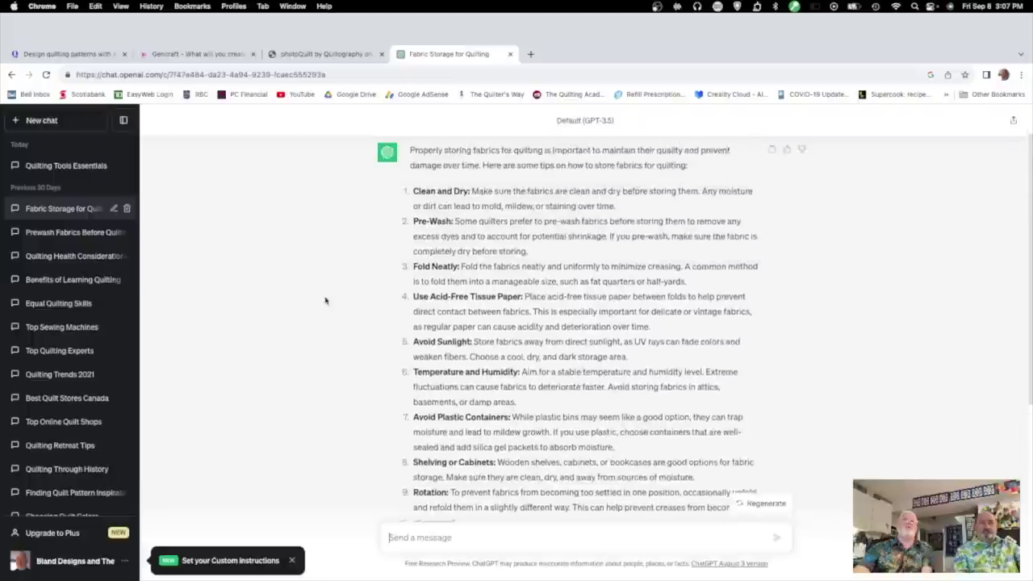
pyautogui.scroll(-3, 326, 301)
pyautogui.scroll(-2, 325, 301)
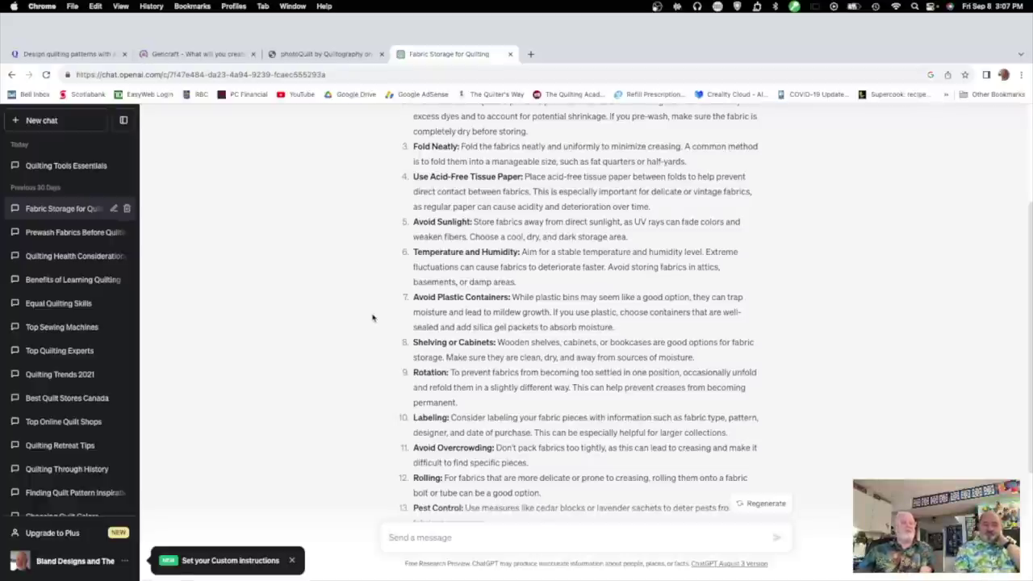
pyautogui.scroll(2, 300, 219)
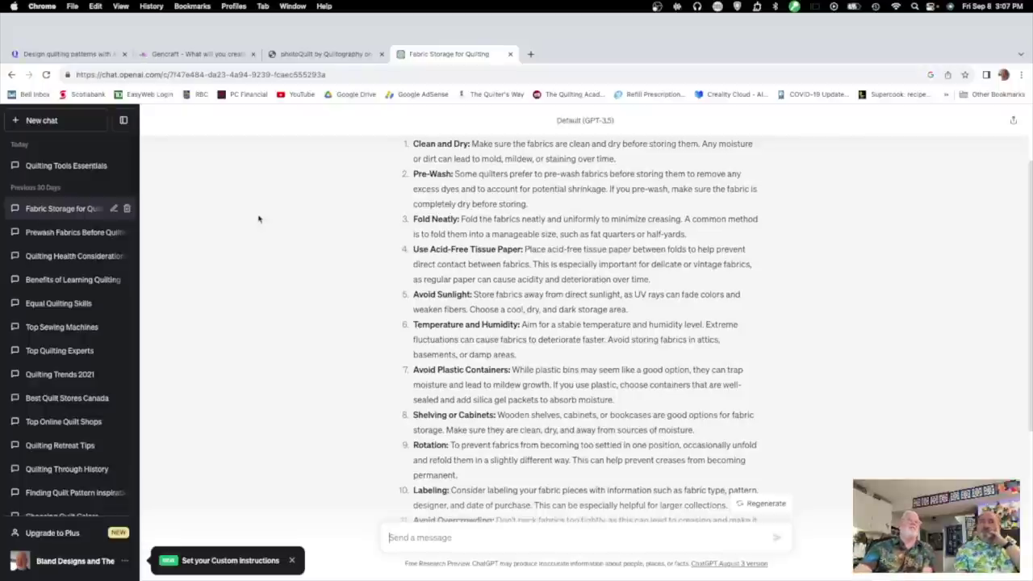
pyautogui.scroll(2, 258, 218)
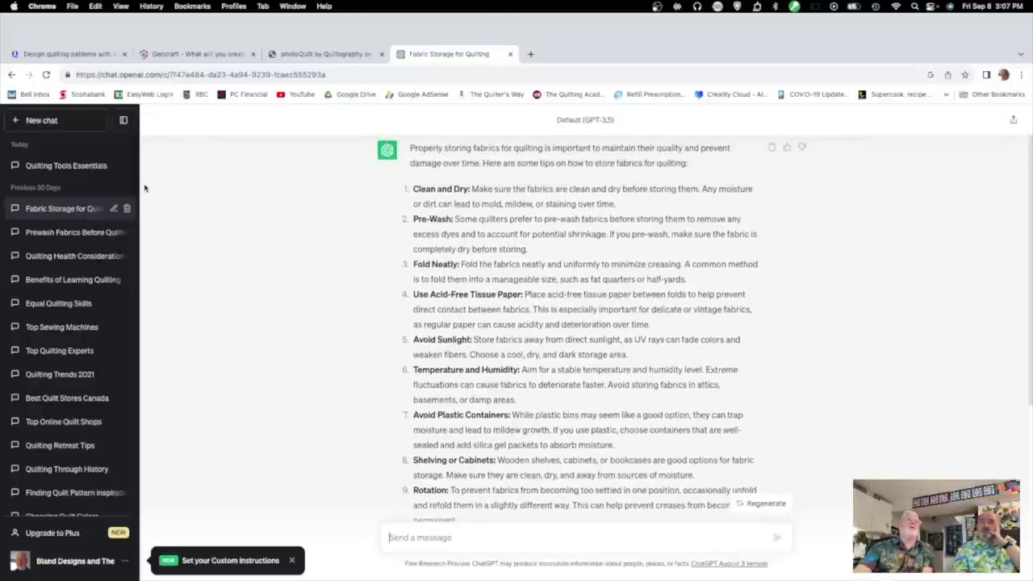
# Step: Open the Quilting Tools Essentials chat and read the top ten tools from sewing machine through quilting gloves and the additional suggestions
pyautogui.click(81, 166)
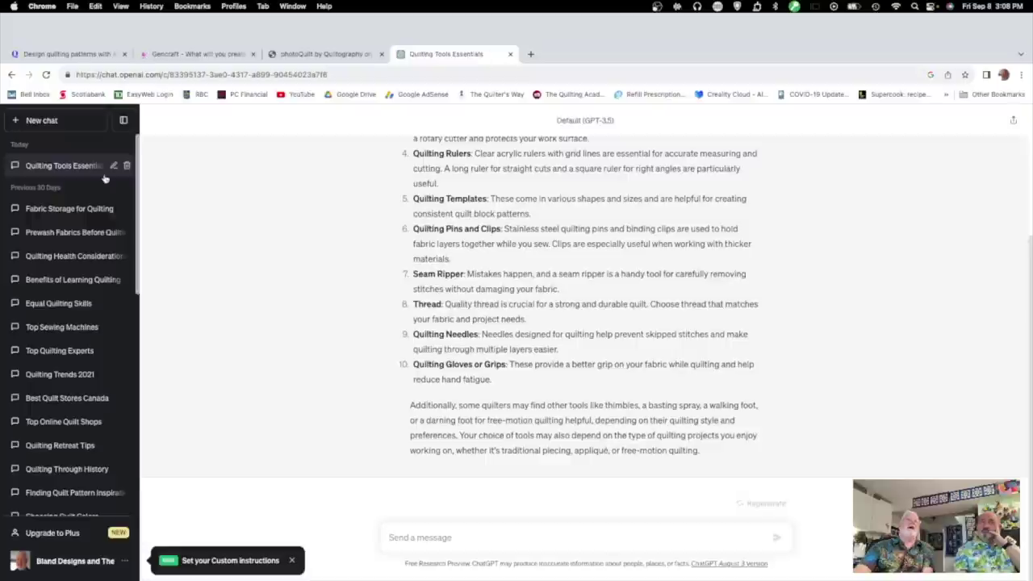
pyautogui.scroll(3, 271, 220)
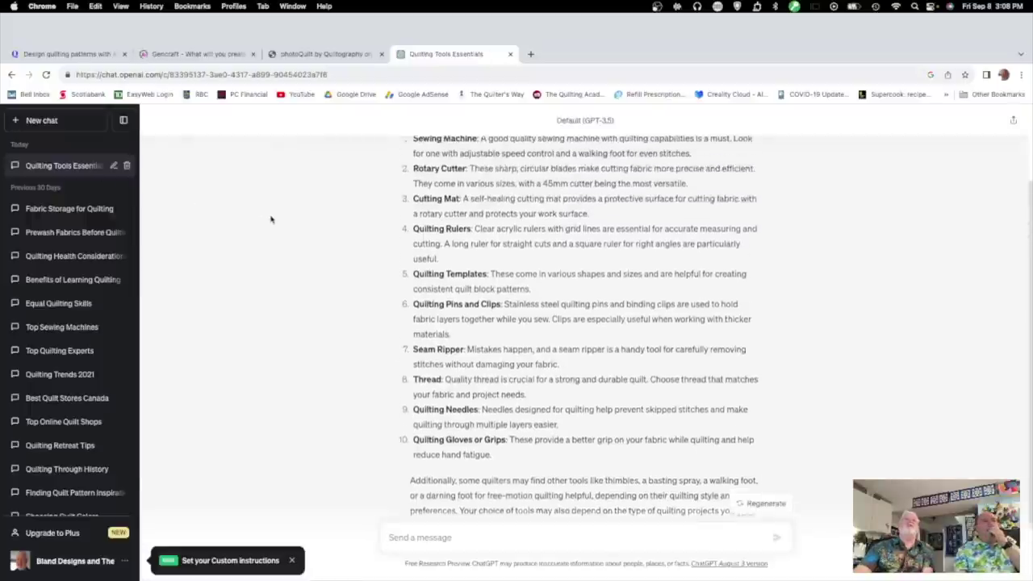
pyautogui.scroll(-1, 271, 219)
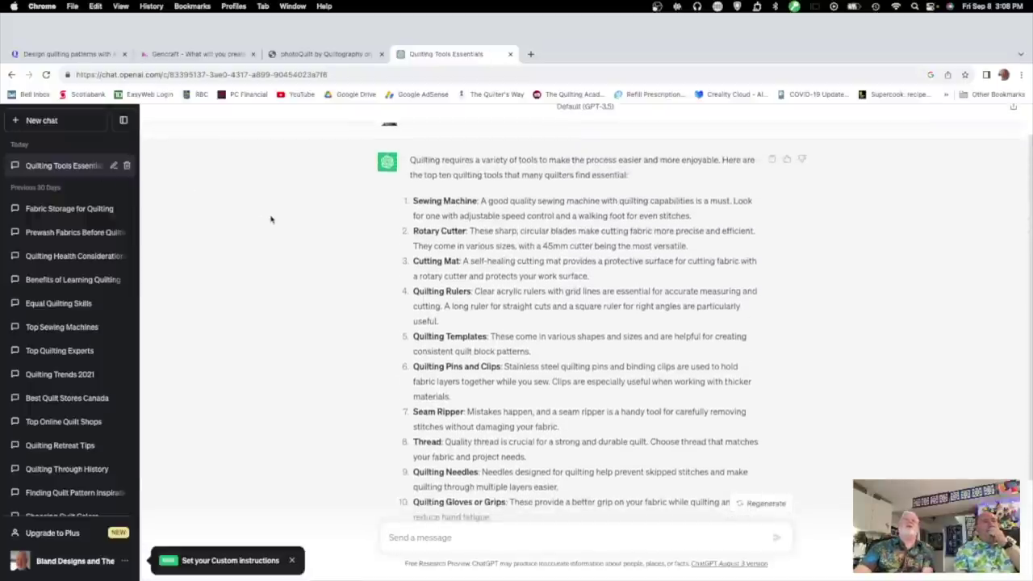
pyautogui.scroll(-2, 271, 220)
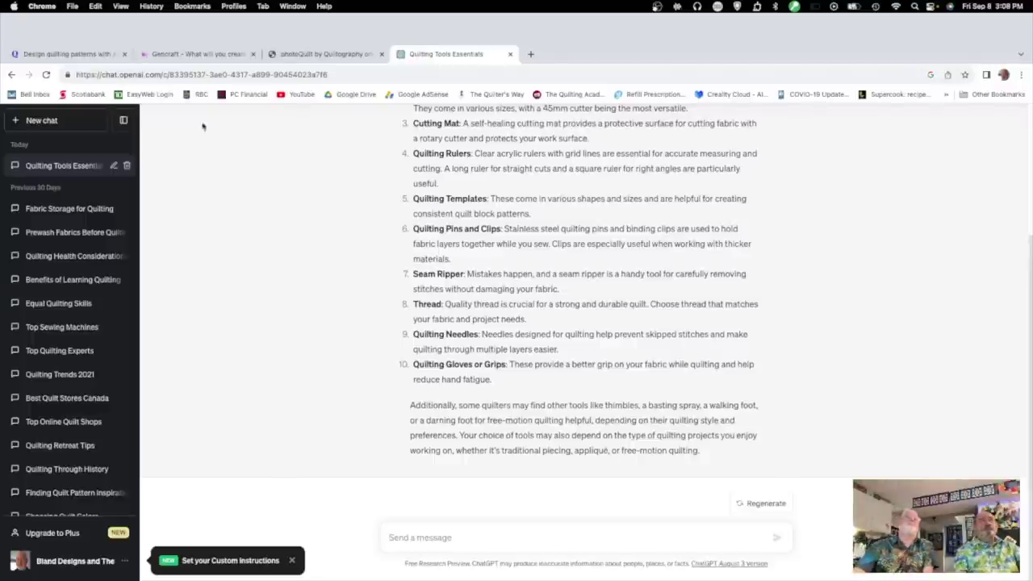
# Step: Switch to the Quilting.ai site, review the pattern form's theme, color, fabric, dimensions and block fields, and continue to step 2 with them blank
pyautogui.click(78, 55)
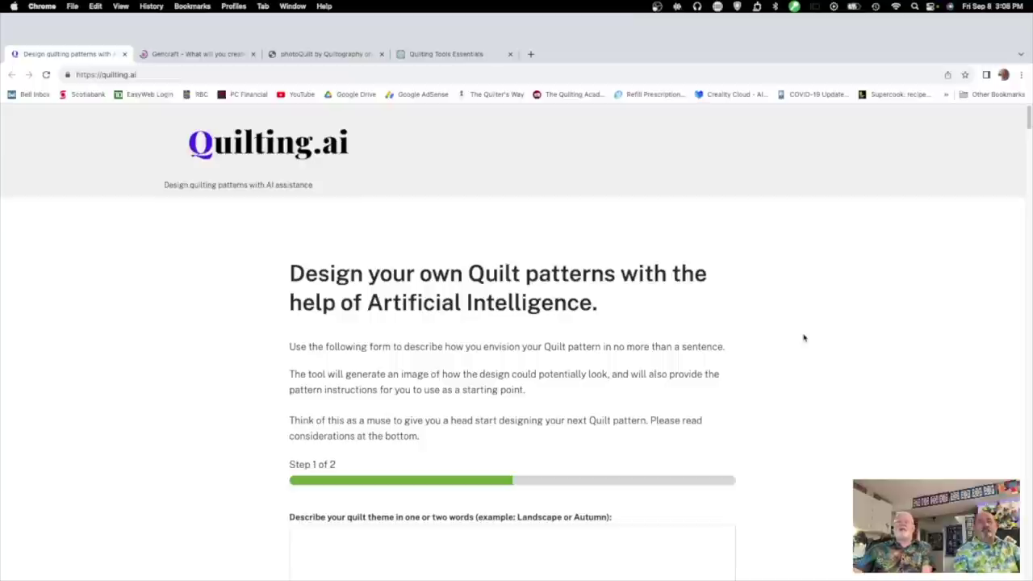
pyautogui.scroll(-5, 779, 366)
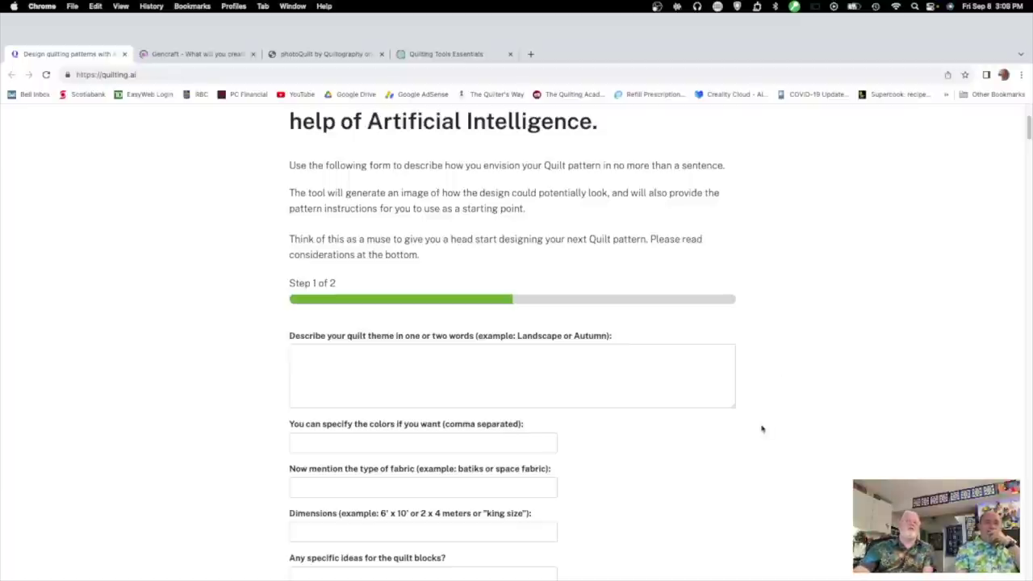
pyautogui.scroll(-2, 618, 497)
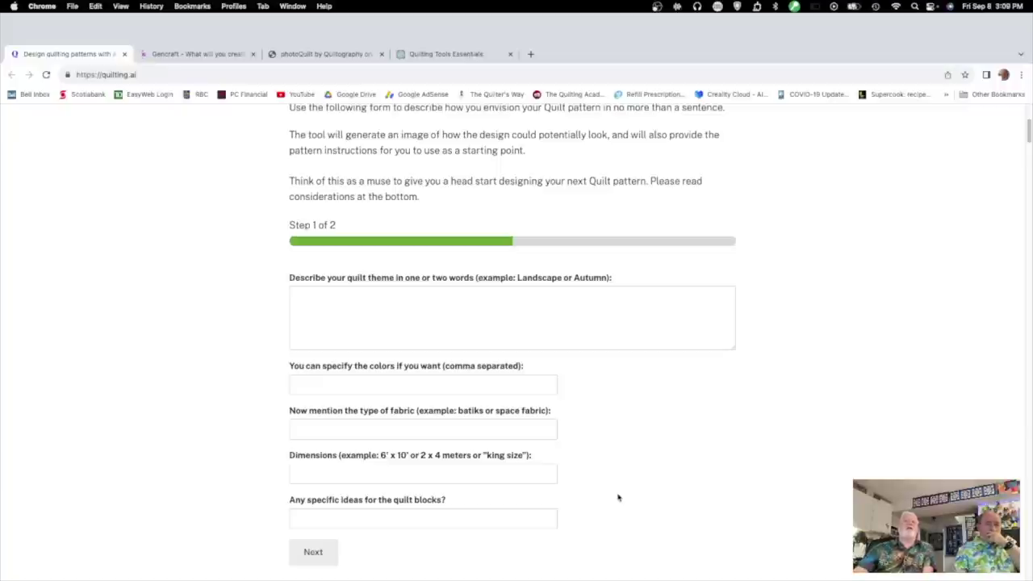
pyautogui.scroll(-4, 618, 498)
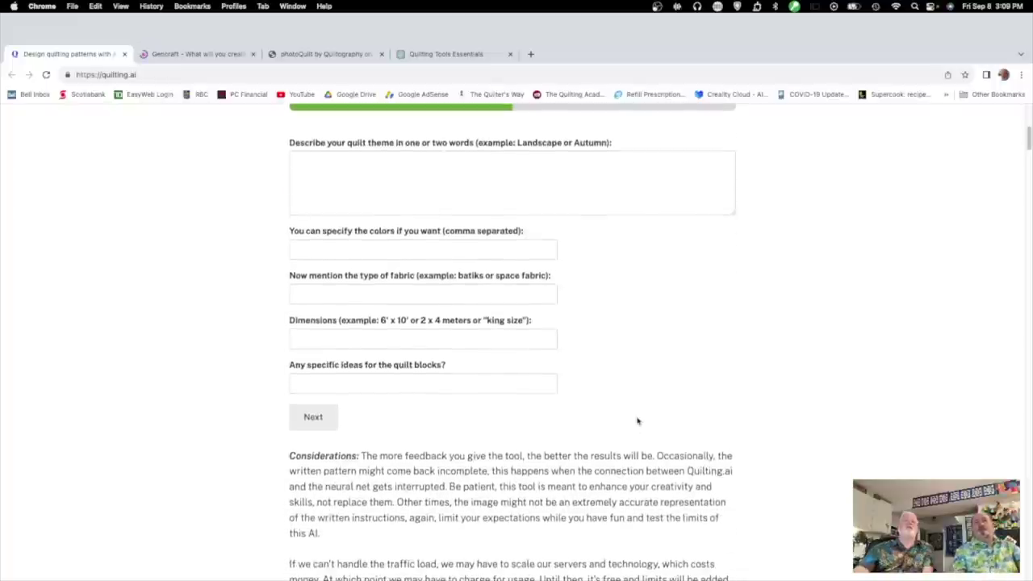
pyautogui.click(312, 416)
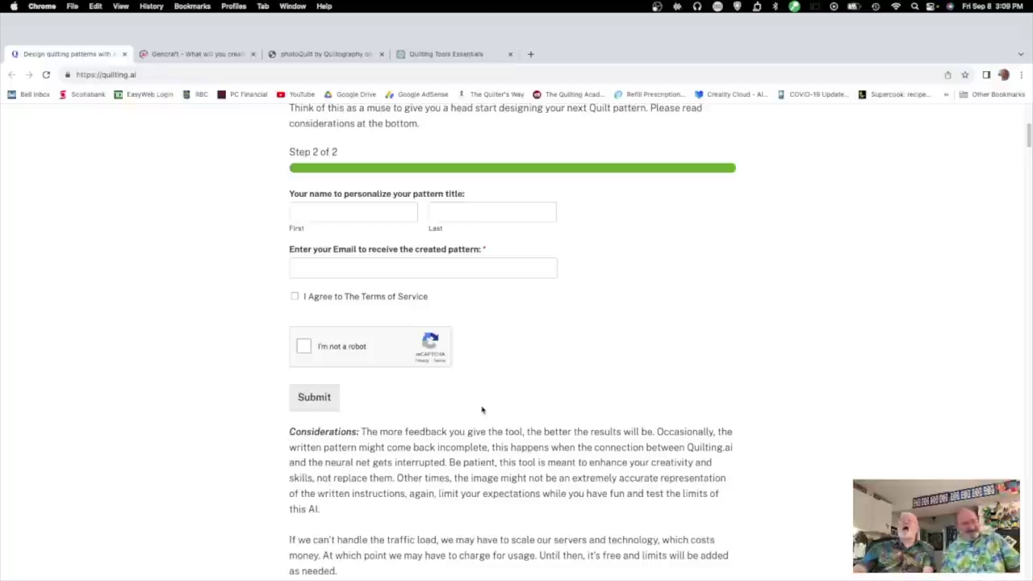
# Step: Review the form's second step with its name, email and terms fields, and read the considerations below it
pyautogui.scroll(5, 473, 395)
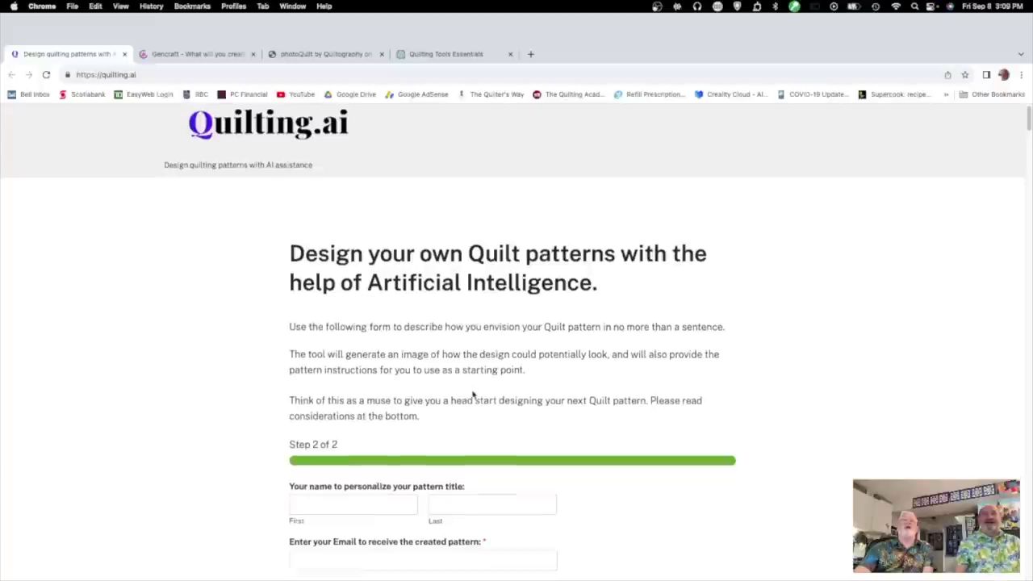
pyautogui.scroll(-2, 473, 395)
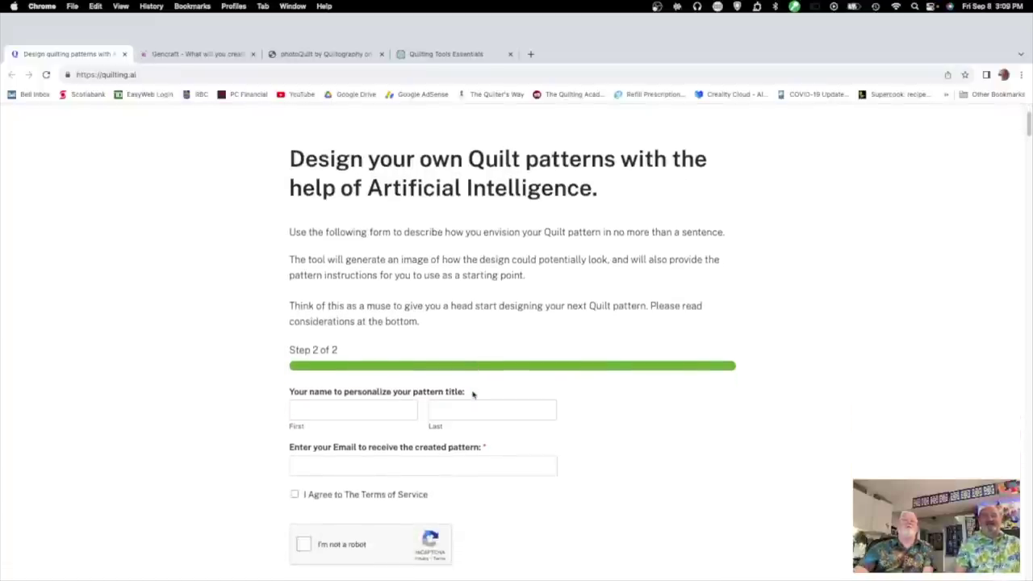
pyautogui.scroll(-1, 473, 394)
pyautogui.scroll(-4, 473, 395)
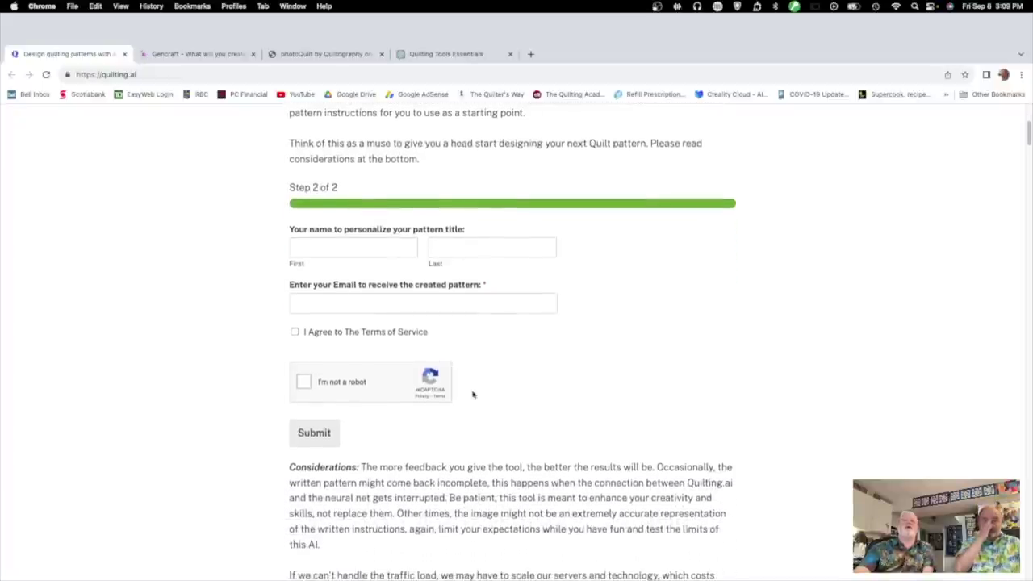
pyautogui.scroll(-3, 472, 395)
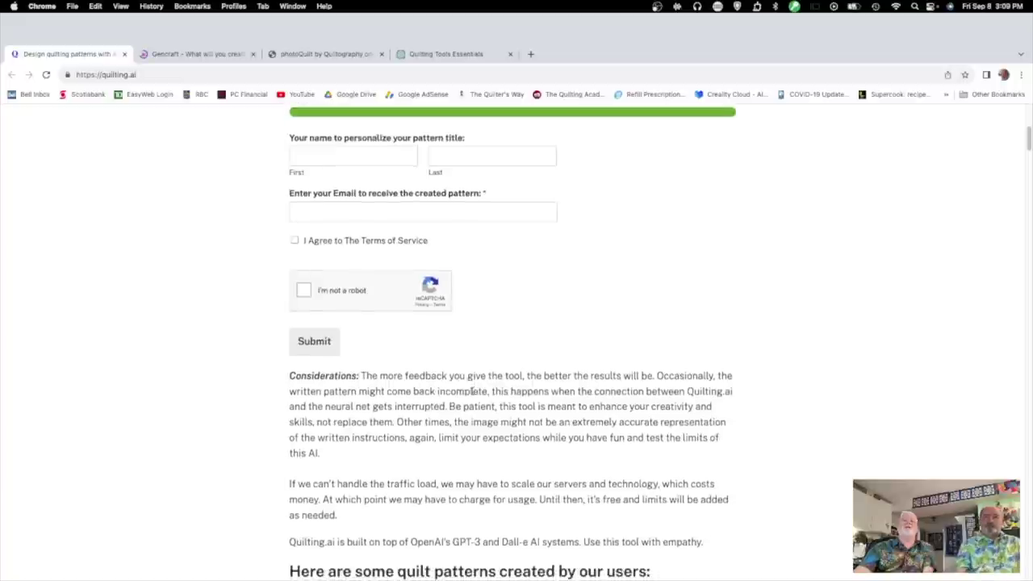
pyautogui.scroll(-1, 473, 392)
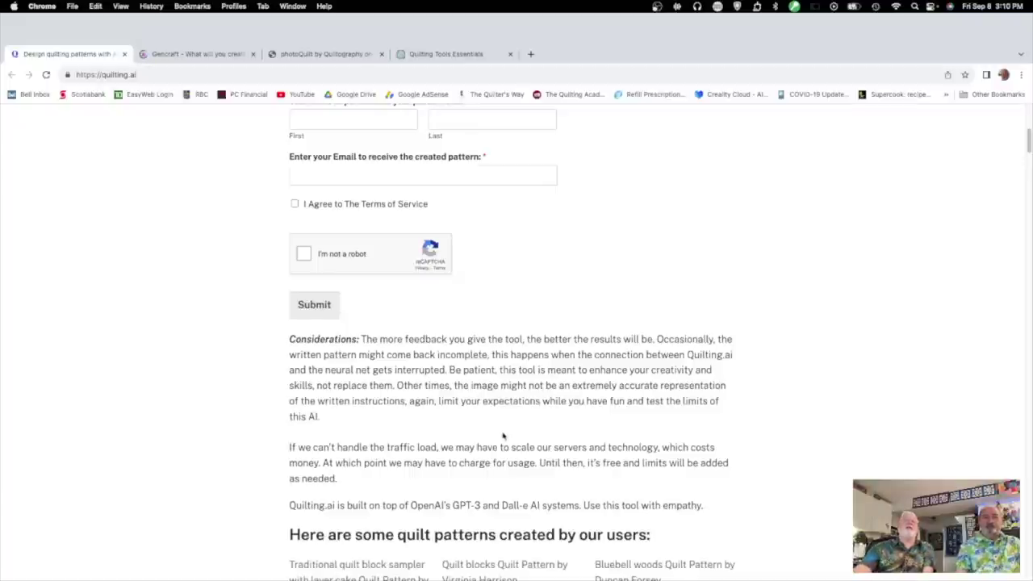
# Step: Read the considerations about feedback, traffic load and the underlying AI systems, down to the heading for user-created quilt patterns
pyautogui.scroll(-5, 500, 443)
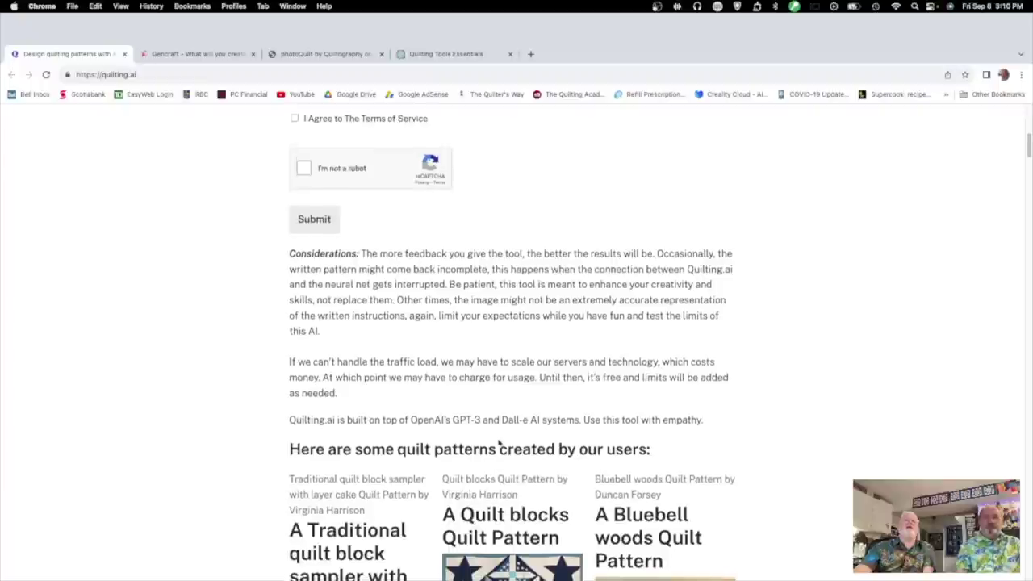
pyautogui.scroll(-2, 500, 443)
pyautogui.scroll(3, 499, 442)
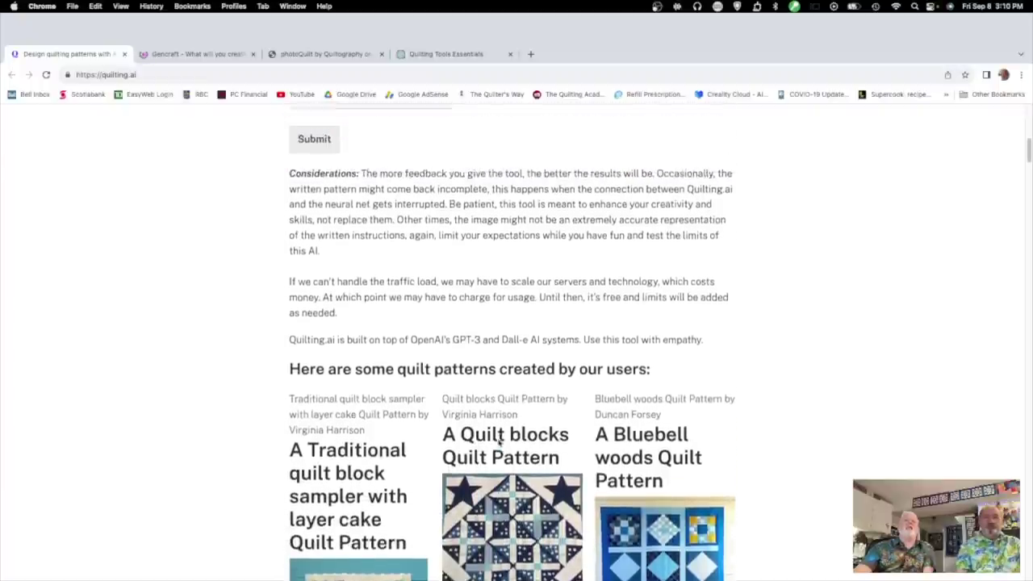
pyautogui.scroll(1, 498, 440)
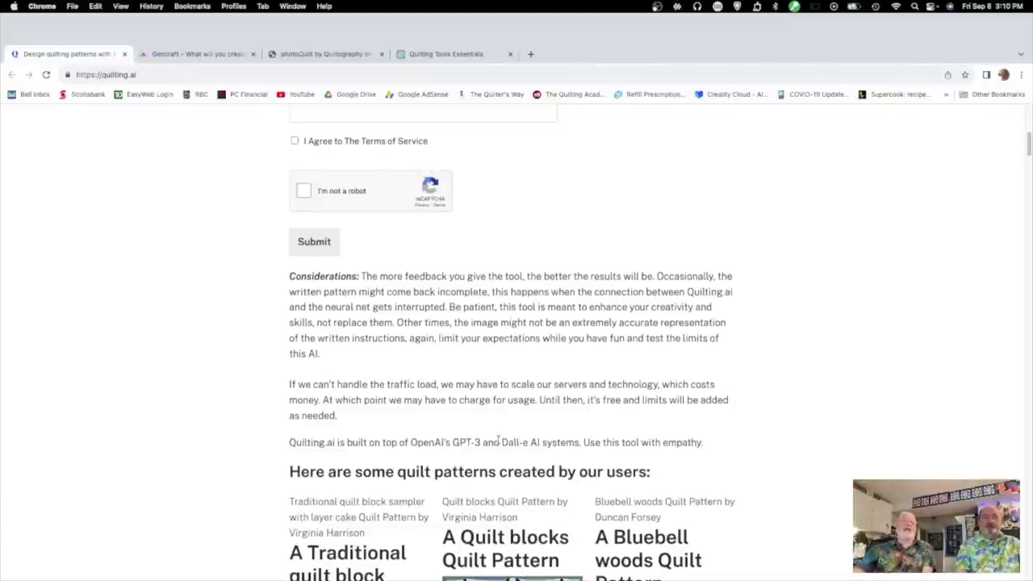
pyautogui.scroll(-2, 490, 476)
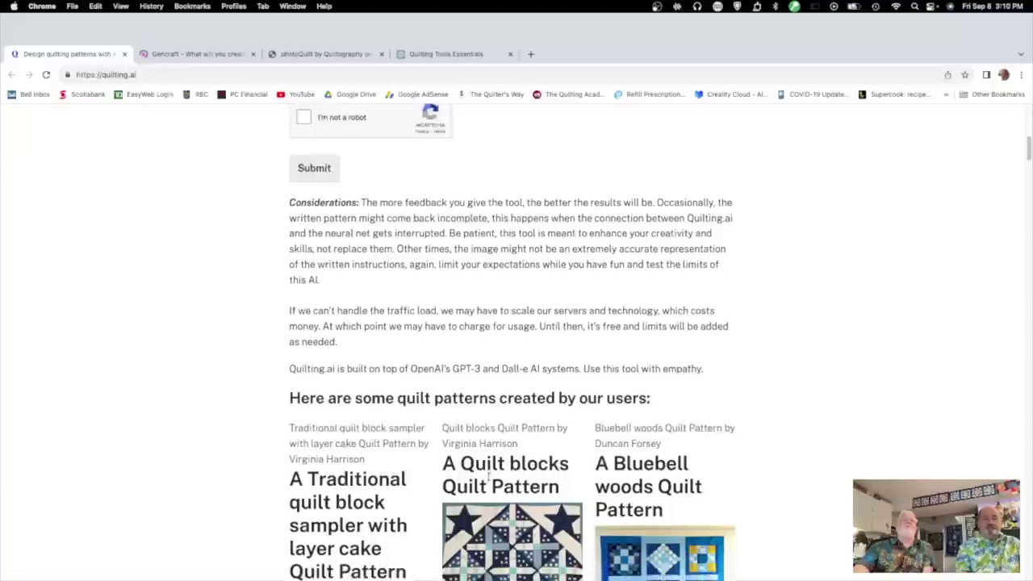
pyautogui.scroll(-1, 489, 479)
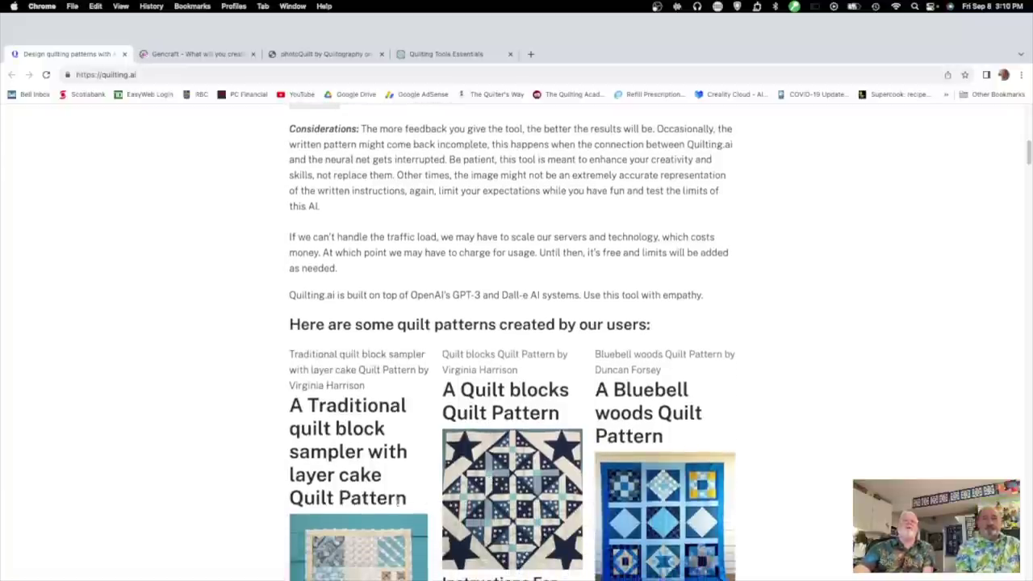
# Step: Examine the traditional sampler, Quilt blocks and Bluebell woods patterns, including their images, instructions and the prompts used to generate them
pyautogui.scroll(-1, 388, 479)
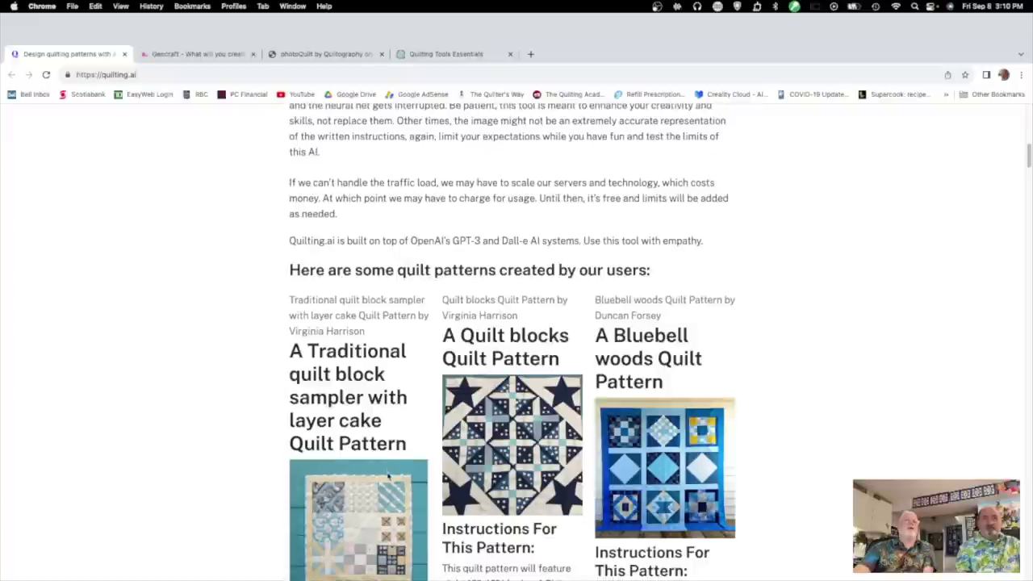
pyautogui.scroll(-1, 388, 476)
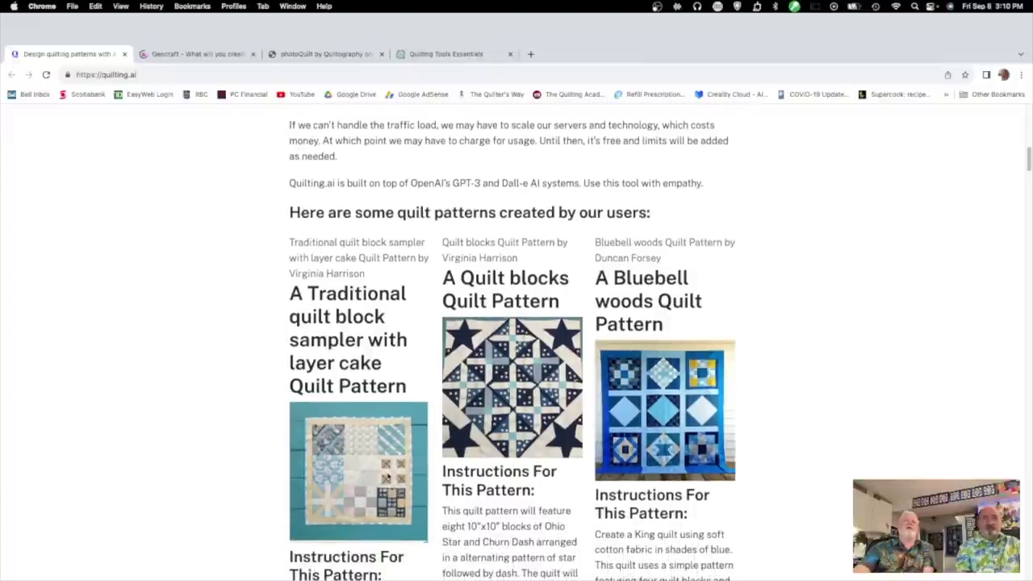
pyautogui.scroll(-2, 552, 445)
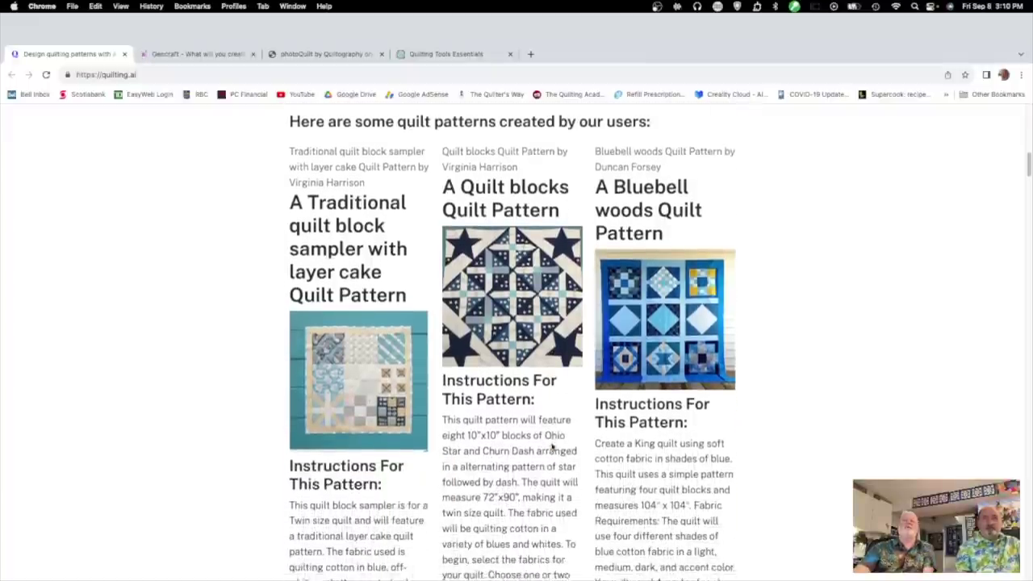
pyautogui.scroll(-1, 552, 442)
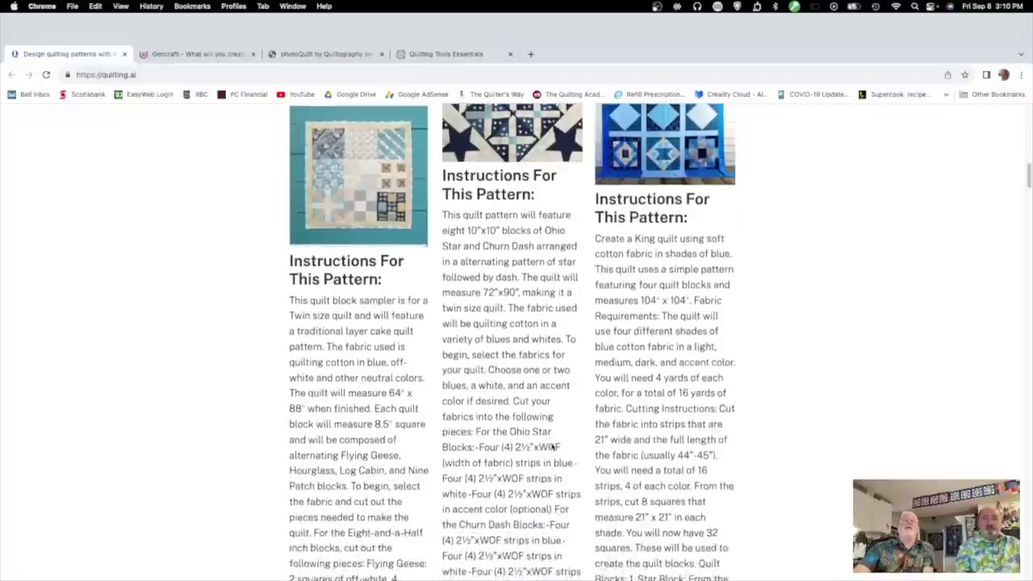
pyautogui.scroll(-1, 552, 444)
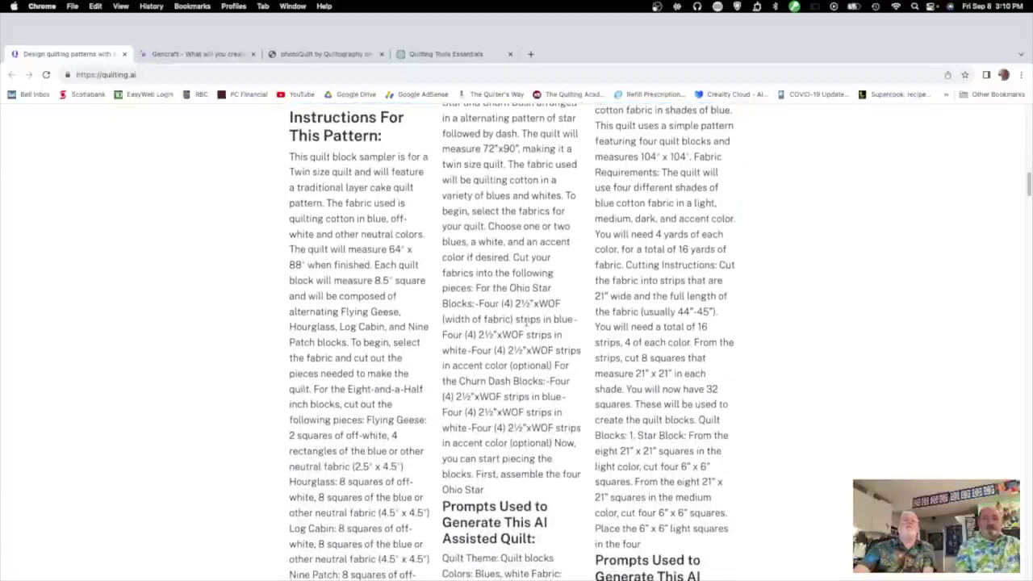
pyautogui.scroll(-1, 480, 409)
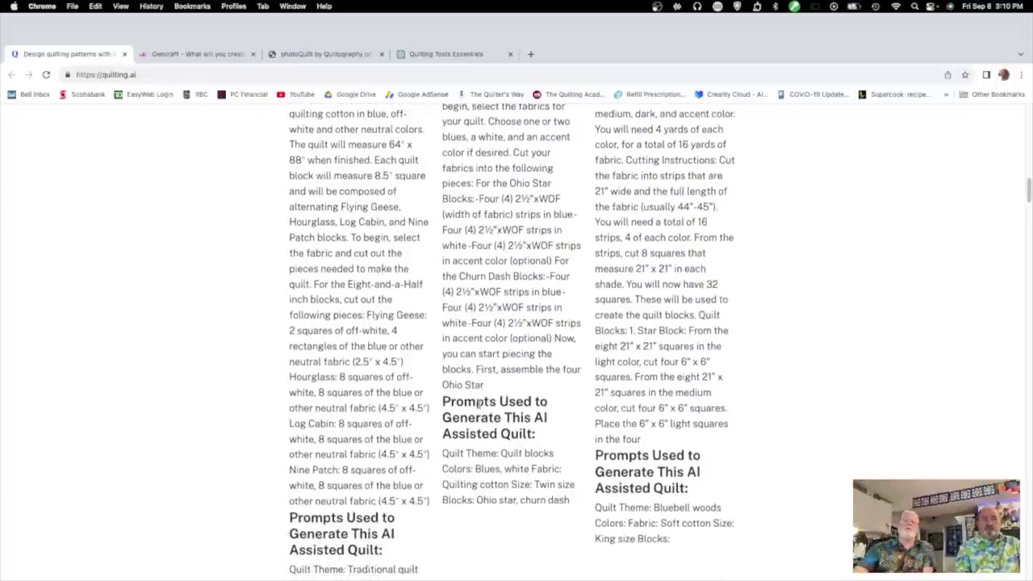
pyautogui.scroll(-2, 479, 403)
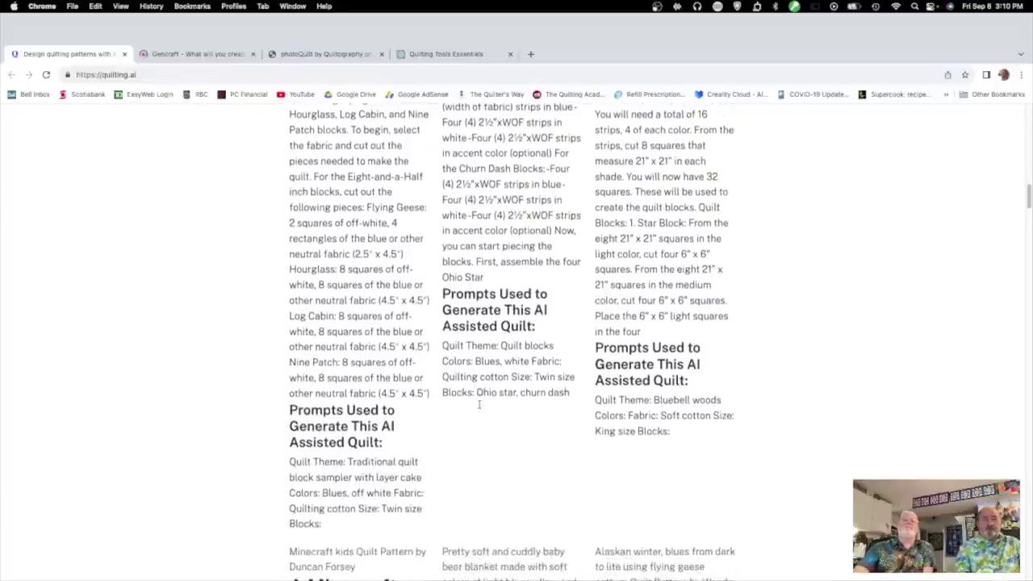
pyautogui.scroll(-2, 479, 408)
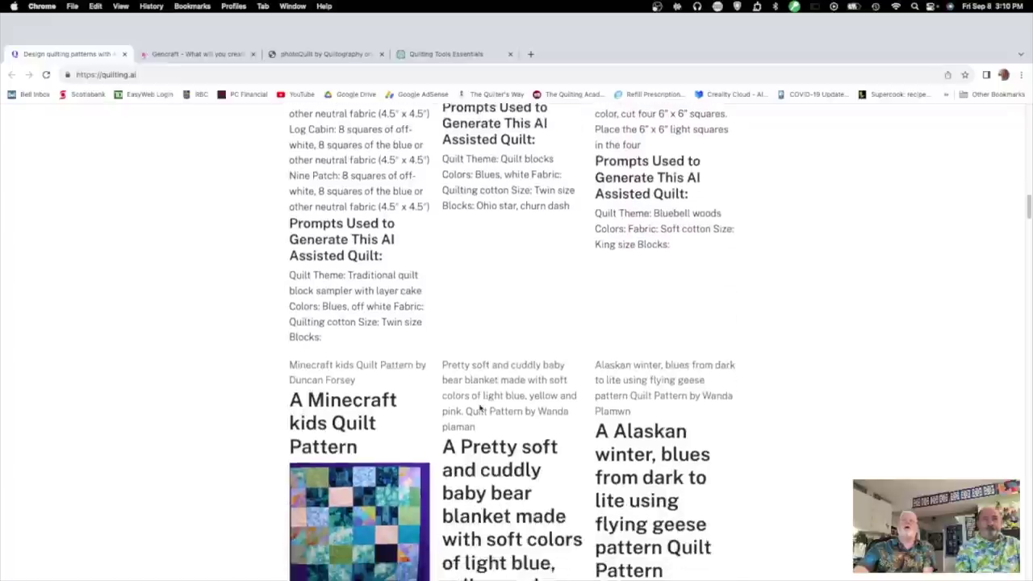
# Step: Look over the Minecraft kids, baby bear blanket and Alaskan winter patterns, and return to the first row's instructions
pyautogui.scroll(-7, 477, 407)
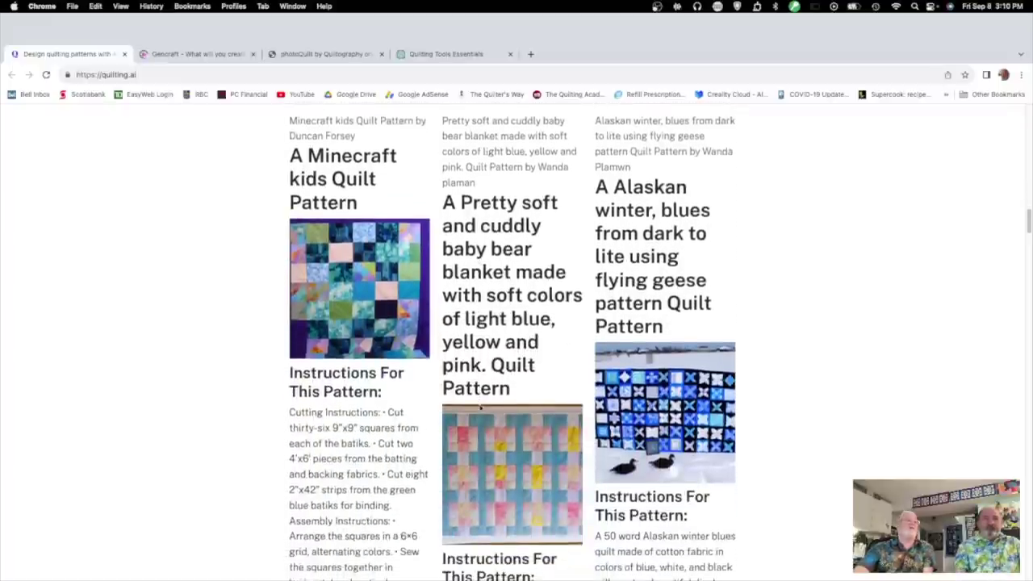
pyautogui.scroll(-20, 479, 407)
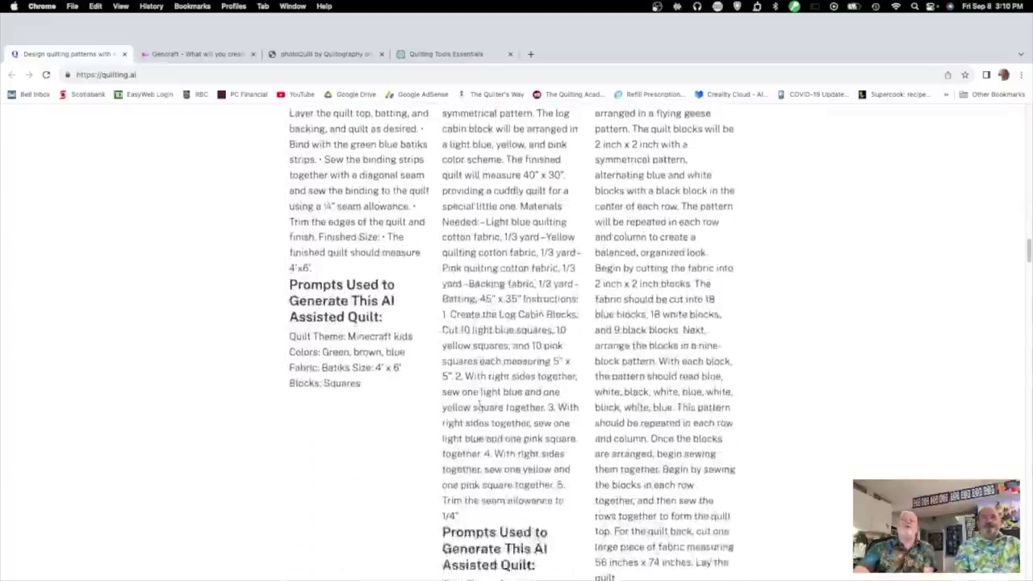
pyautogui.scroll(-20, 479, 406)
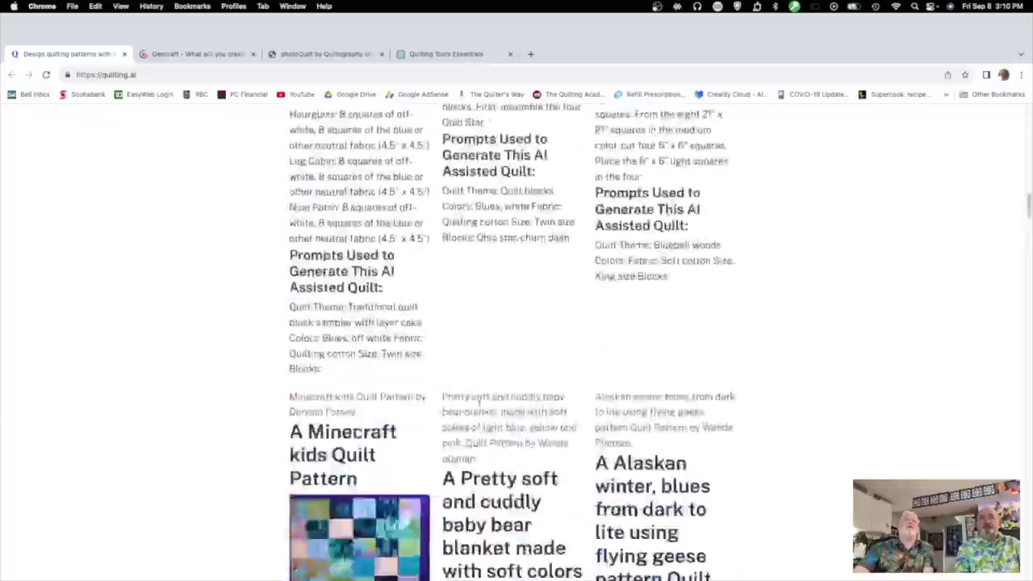
pyautogui.scroll(2, 479, 406)
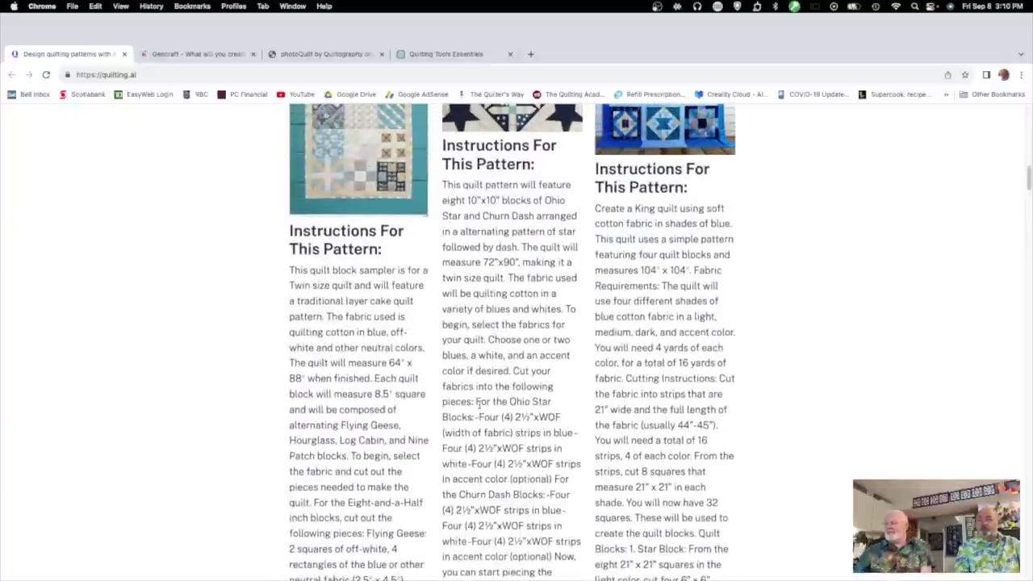
pyautogui.scroll(-1, 477, 404)
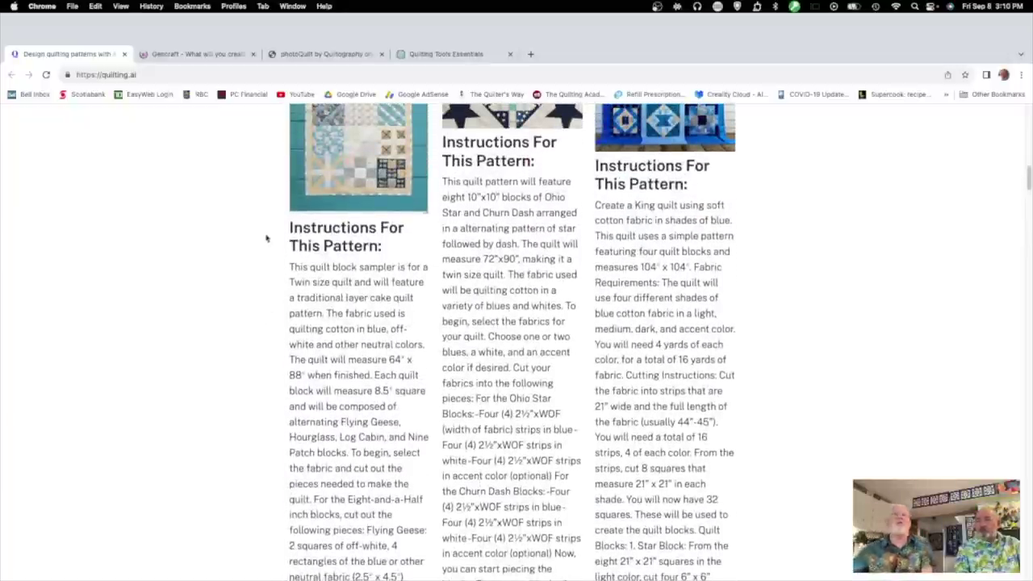
# Step: Switch to the Gencraft site, dismiss its sign-in prompt, and browse the homepage's sample artwork and its video and art generation sections
pyautogui.click(191, 54)
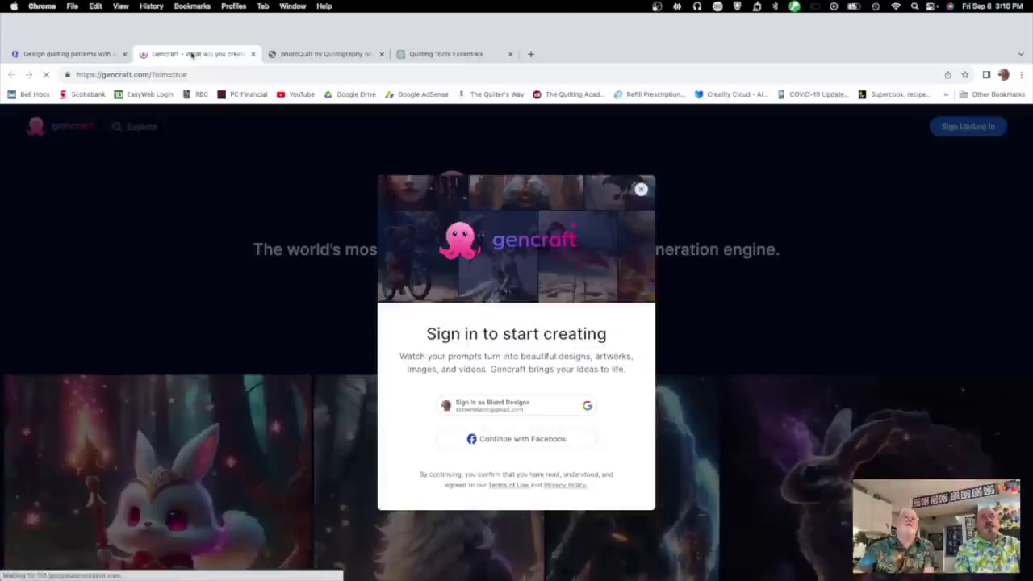
pyautogui.click(642, 191)
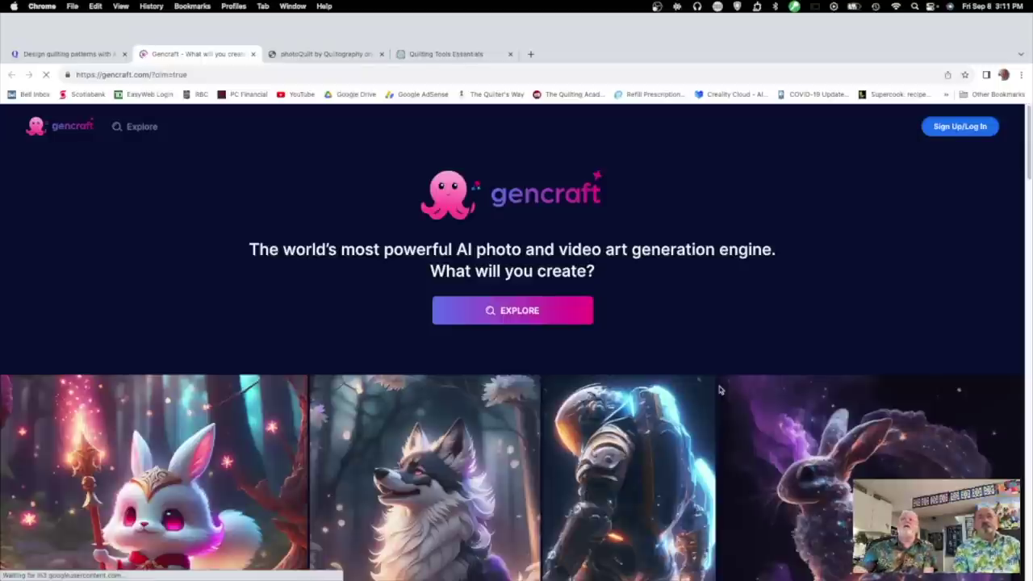
pyautogui.scroll(-3, 721, 390)
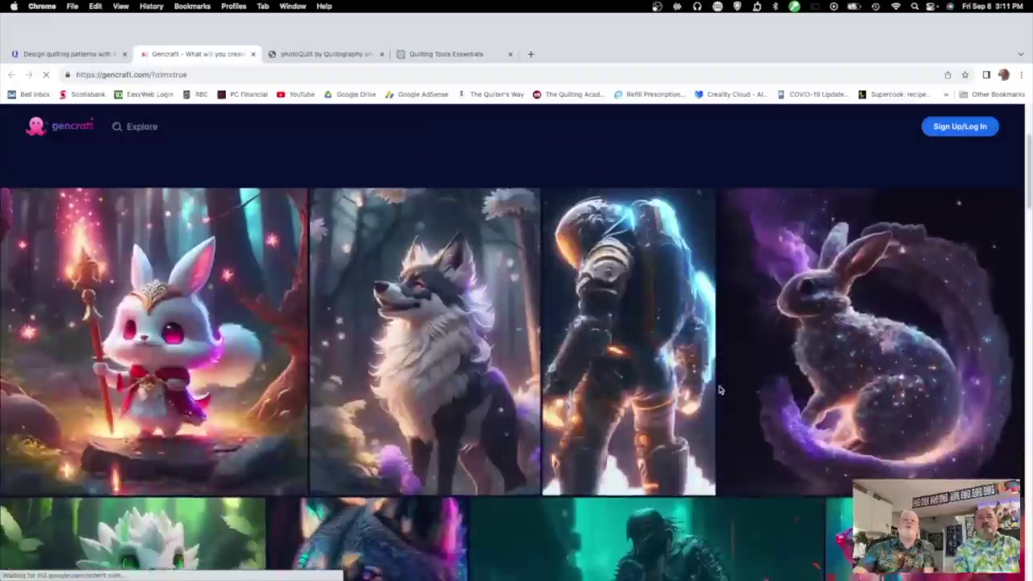
pyautogui.scroll(-5, 720, 390)
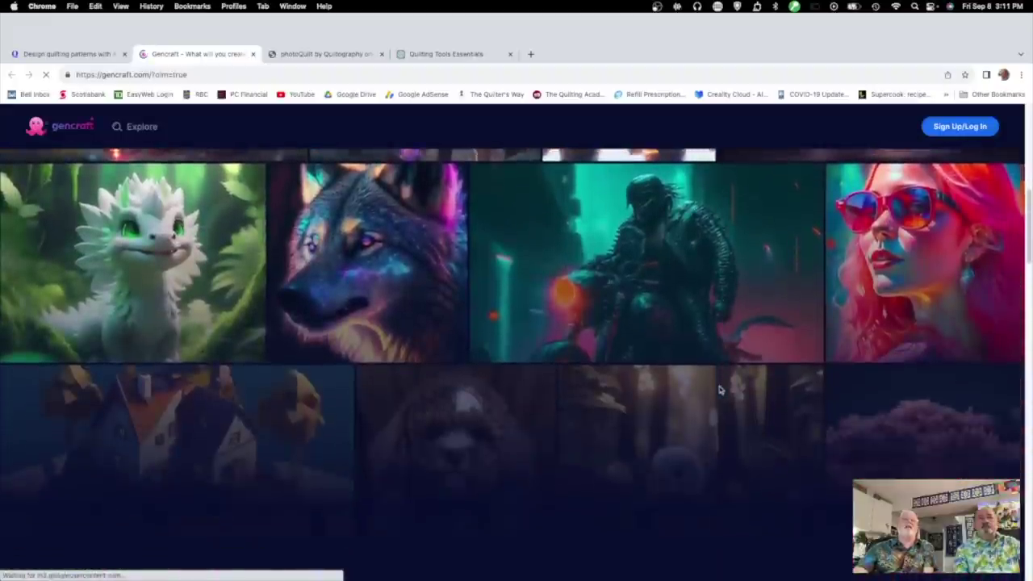
pyautogui.scroll(-5, 720, 390)
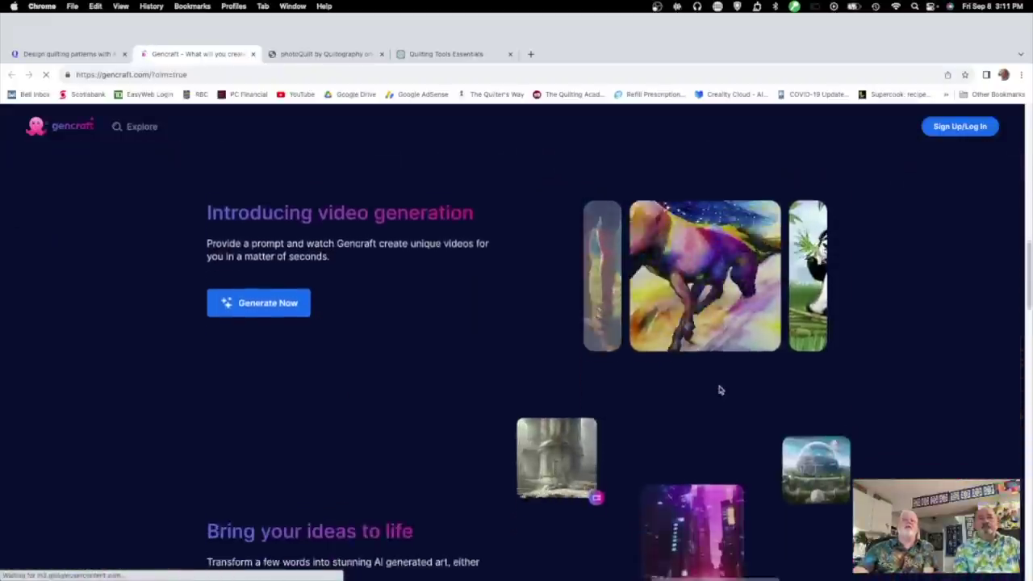
pyautogui.scroll(-3, 721, 390)
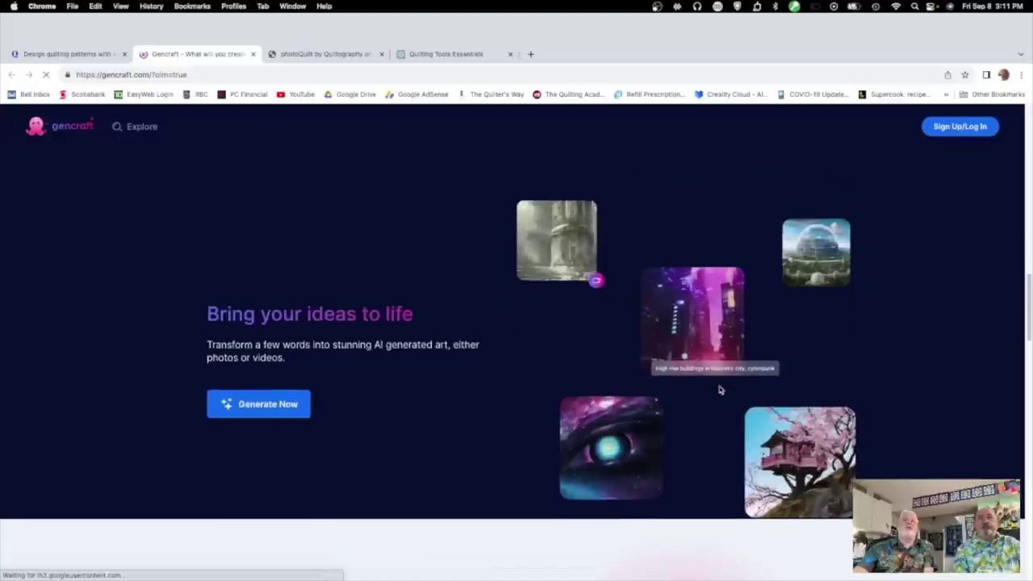
pyautogui.scroll(1, 721, 390)
pyautogui.scroll(10, 721, 390)
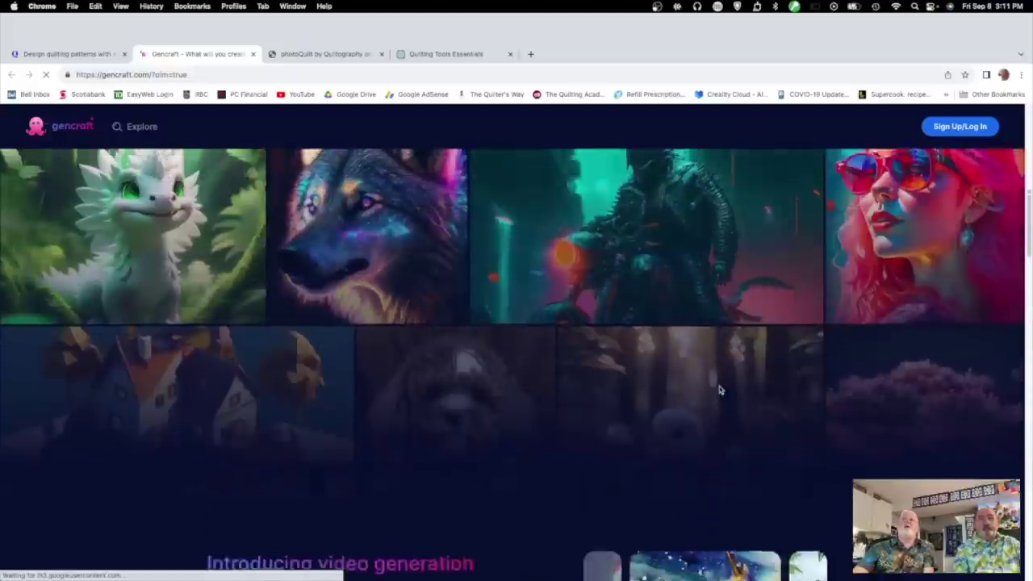
pyautogui.scroll(3, 720, 390)
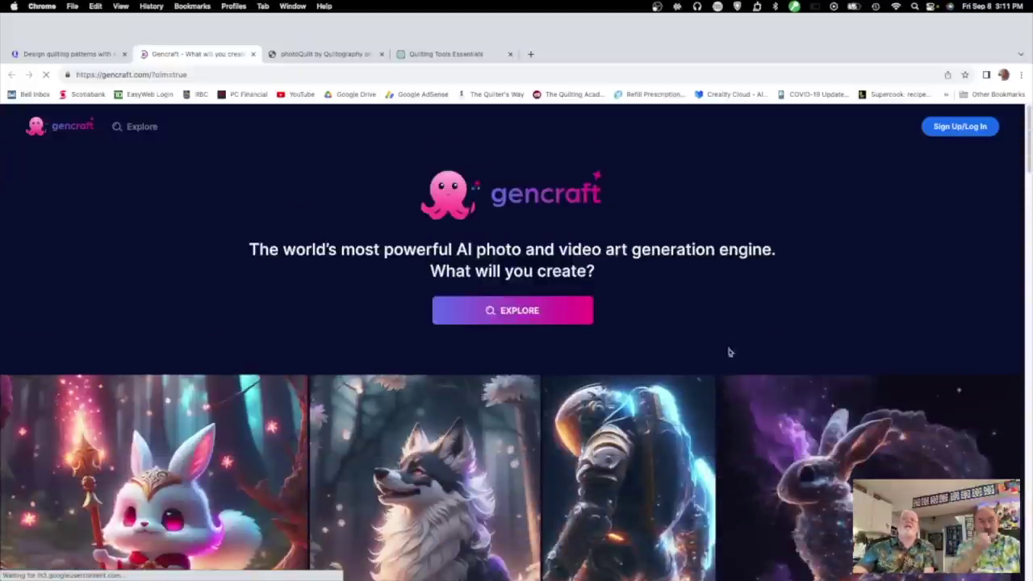
# Step: Sign in to Gencraft with the existing Google account
pyautogui.click(970, 128)
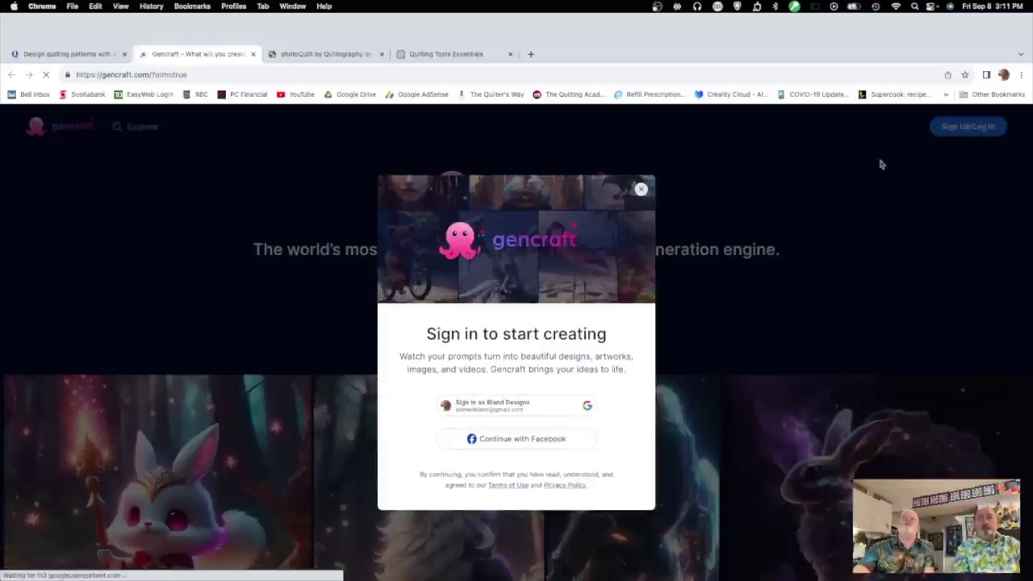
pyautogui.click(514, 410)
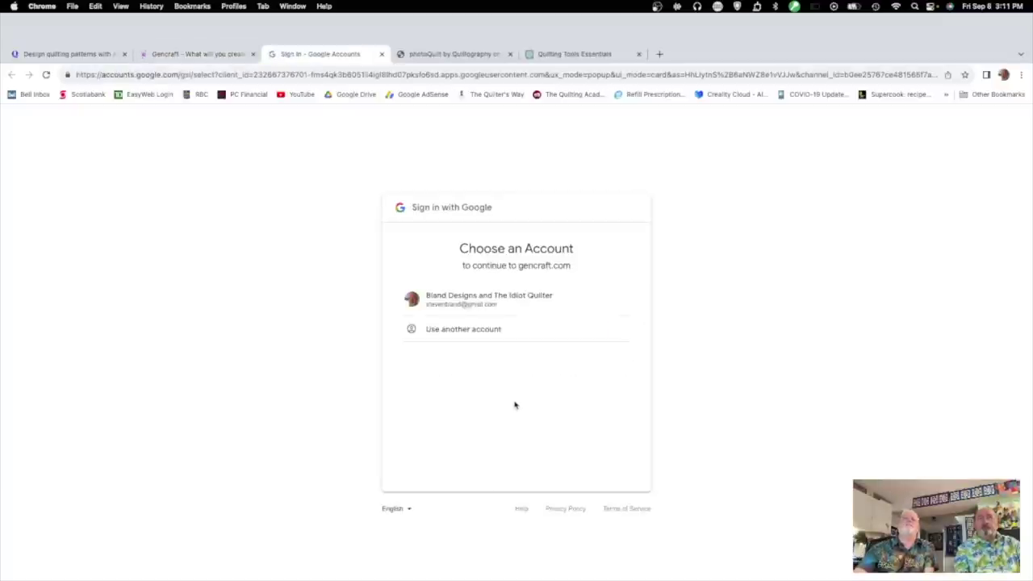
pyautogui.click(506, 298)
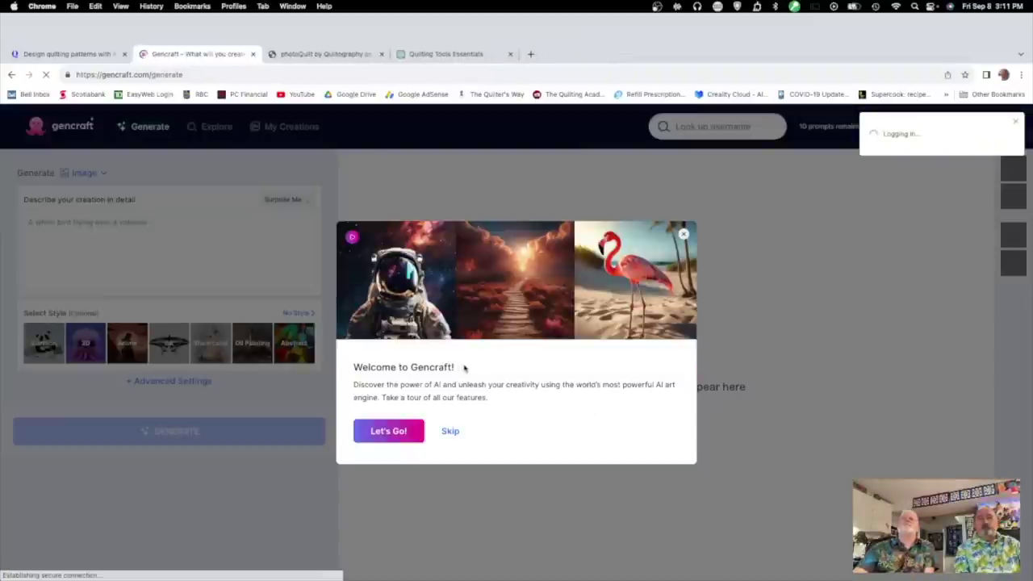
# Step: Start the Gencraft welcome tour, skip the rest after the prompt introduction, and dismiss the upgrade offer
pyautogui.click(408, 434)
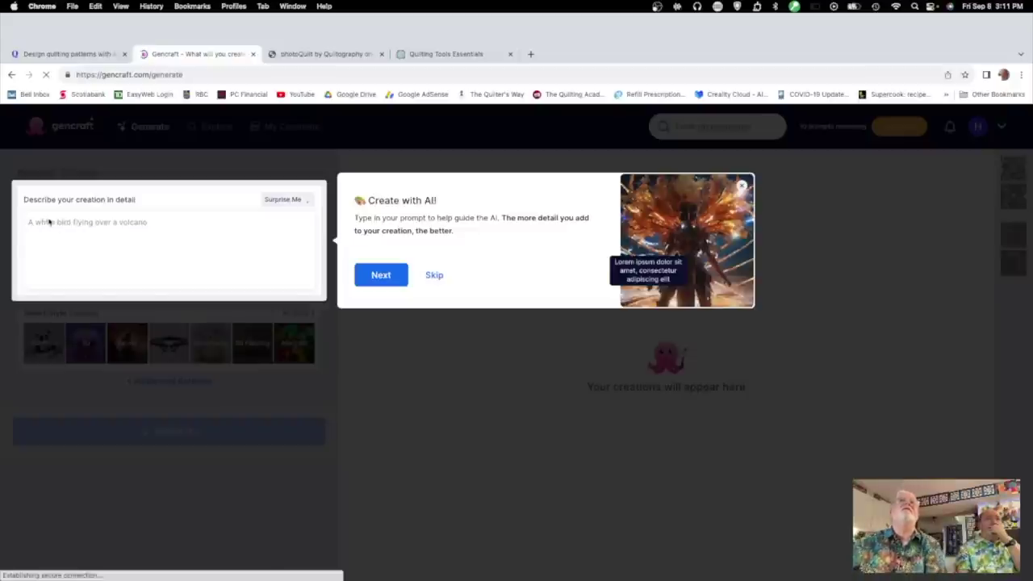
pyautogui.click(434, 275)
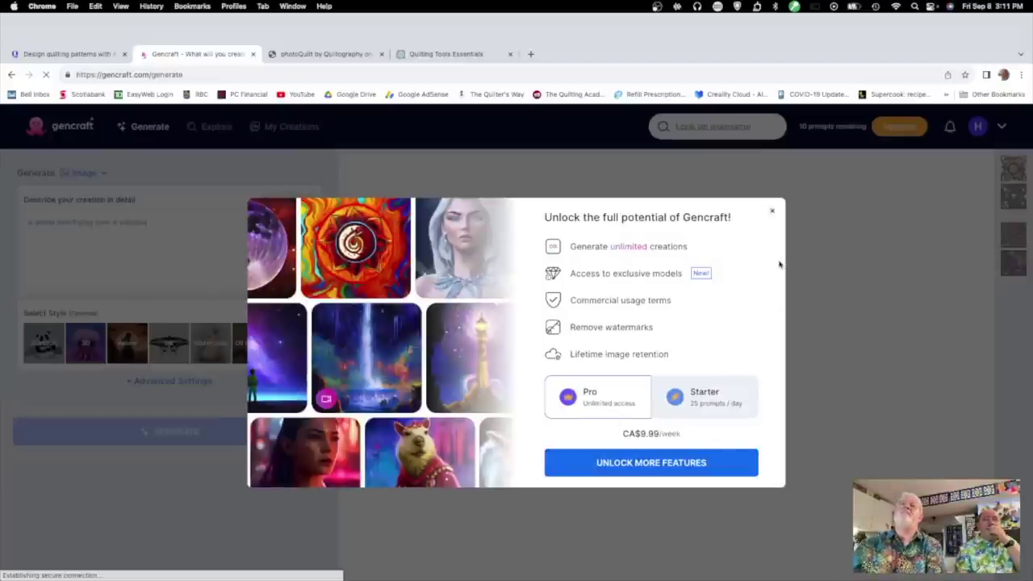
pyautogui.click(774, 213)
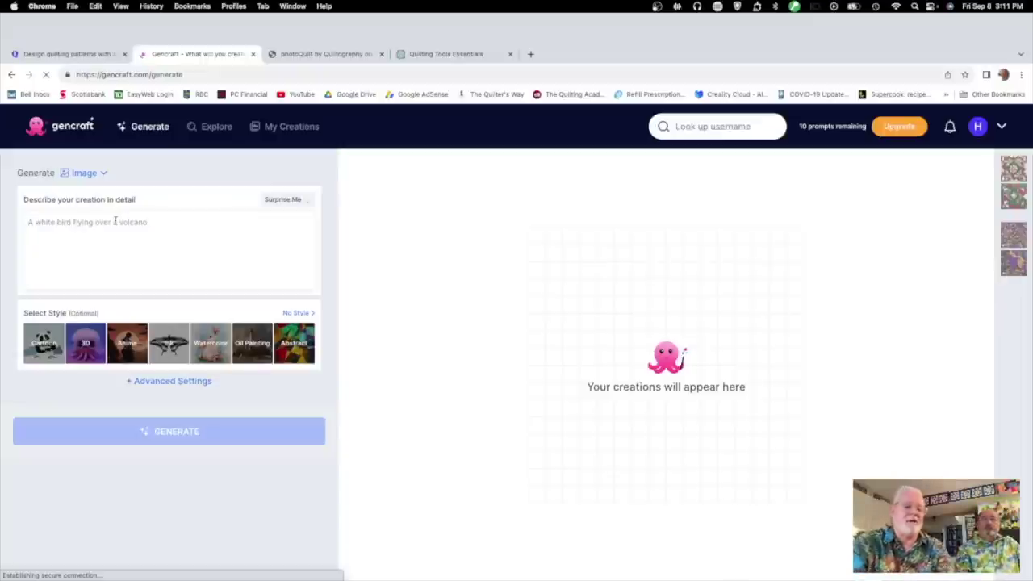
# Step: Generate an image from the prompt "A QUILT MADE WITH TRADITIONAL BLOCKS AND A HALLOWEEN THEME"
pyautogui.write('A QUI')
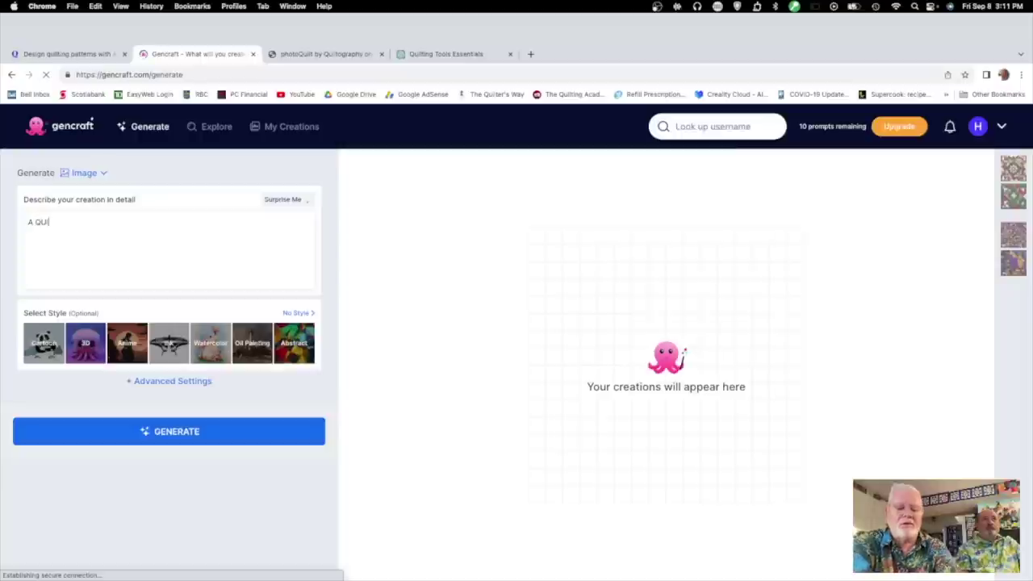
pyautogui.write('LT MA')
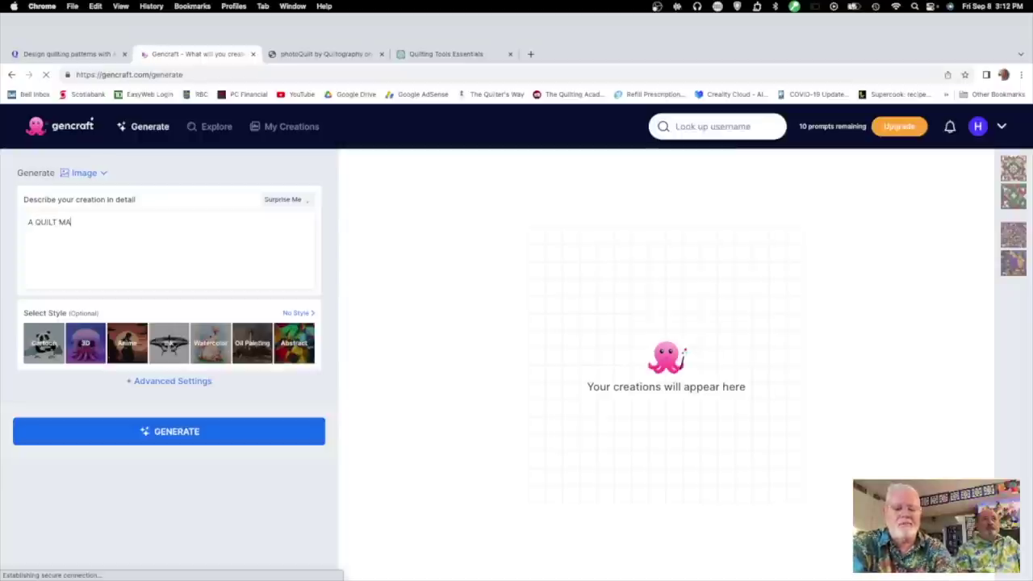
pyautogui.write('SE')
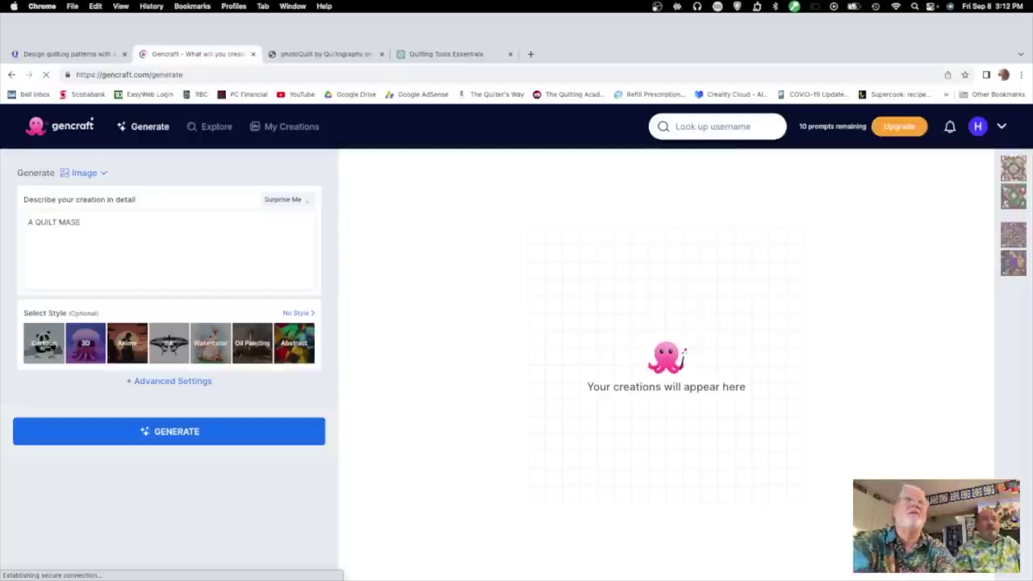
pyautogui.press('BackSpace')
pyautogui.press('BackSpace')
pyautogui.write('DE')
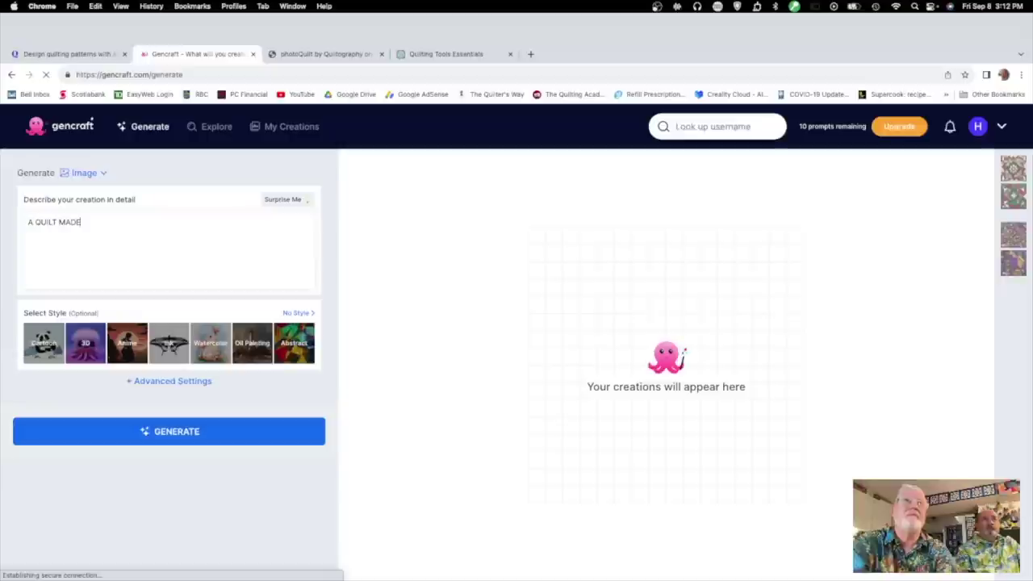
pyautogui.write(' WITH ')
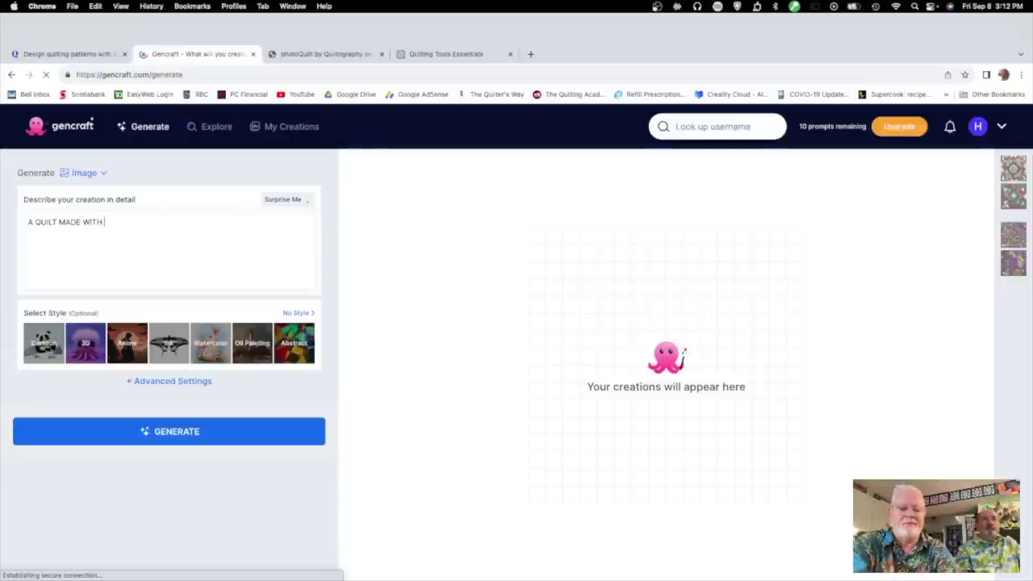
pyautogui.write('TRADITION')
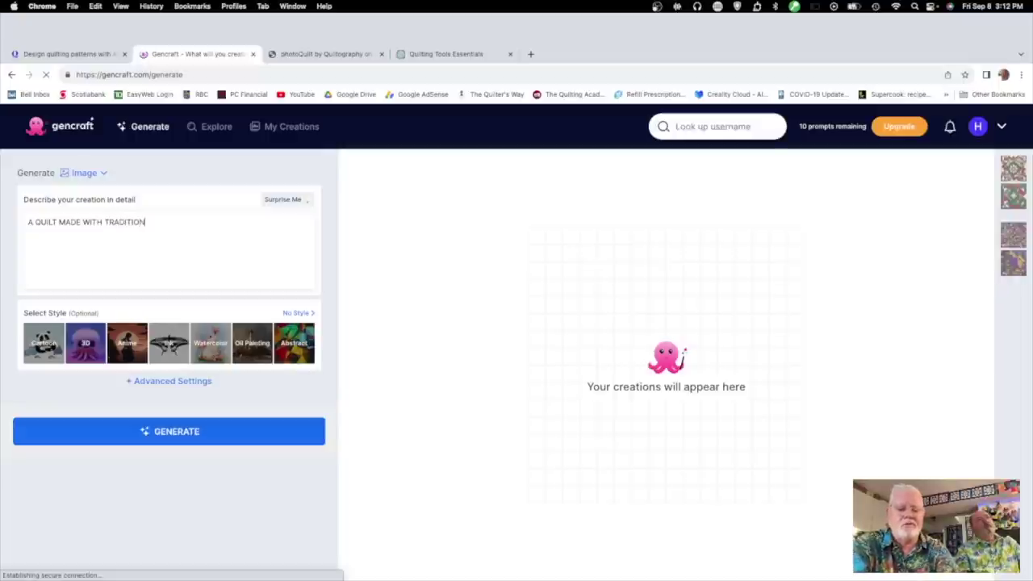
pyautogui.write('AL PA')
pyautogui.press('BackSpace')
pyautogui.press('BackSpace')
pyautogui.press('BackSpace')
pyautogui.press('BackSpace')
pyautogui.press('BackSpace')
pyautogui.press('BackSpace')
pyautogui.press('BackSpace')
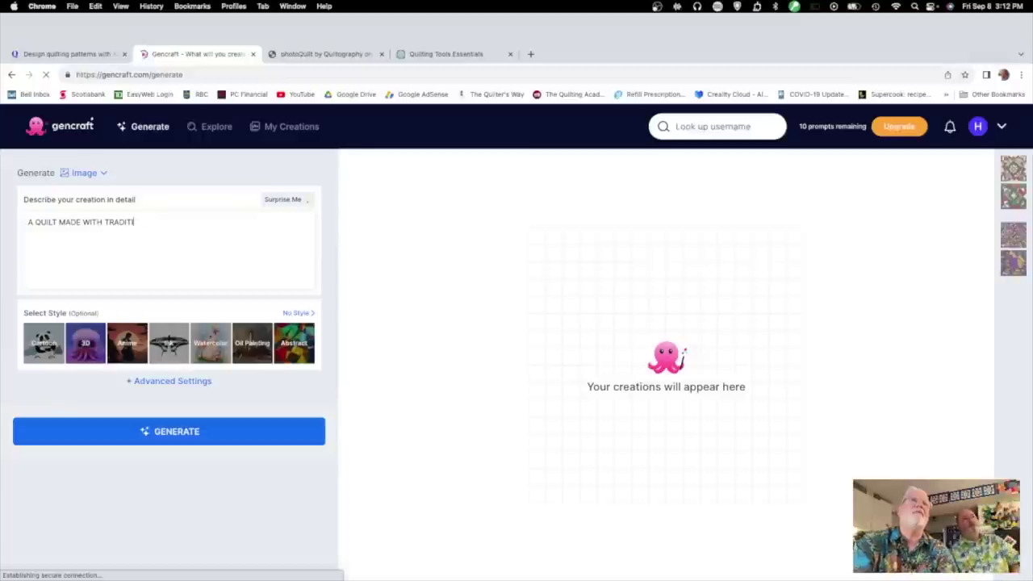
pyautogui.write('ONAL')
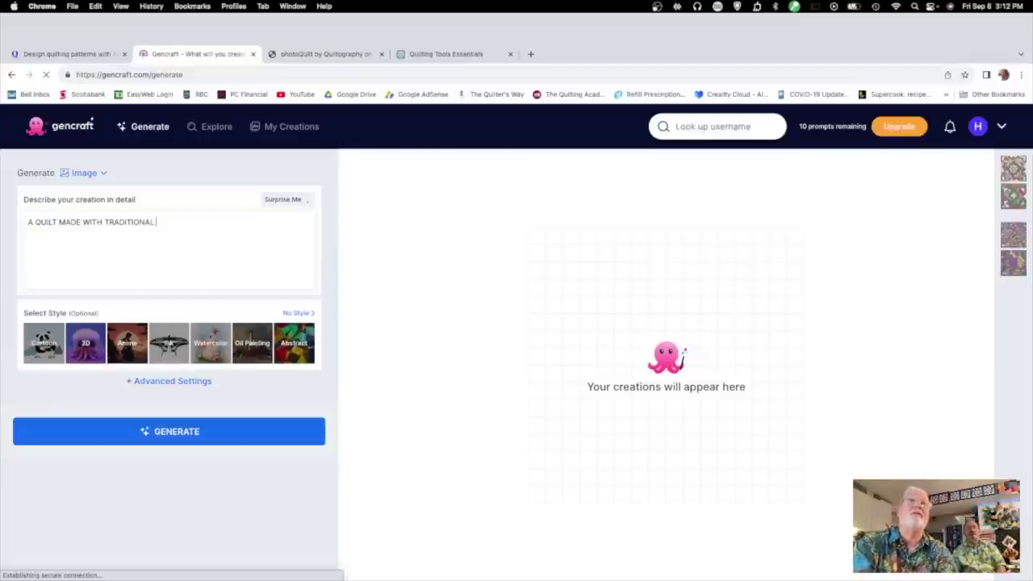
pyautogui.write(' BLOCKS AND A C')
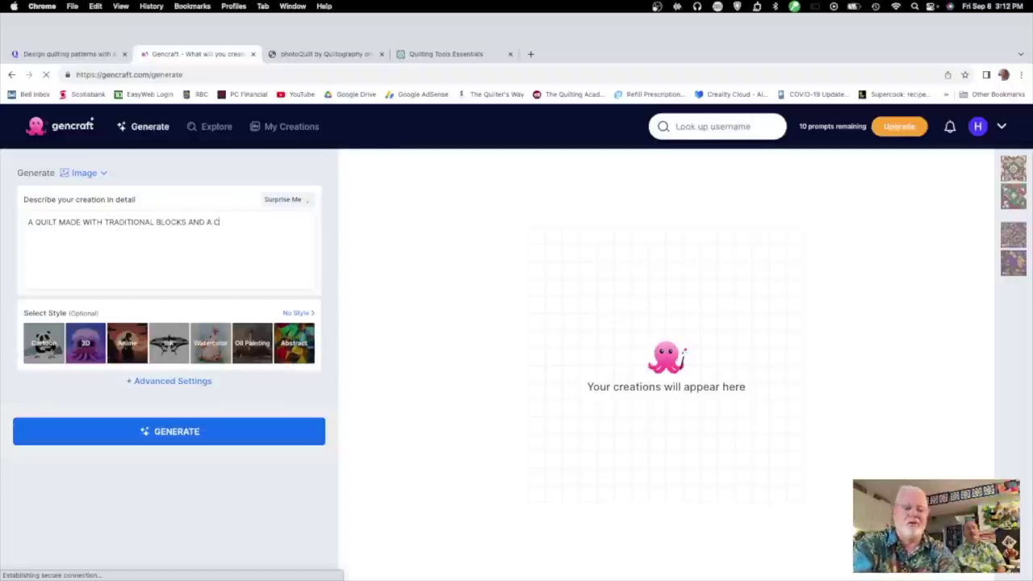
pyautogui.write('HRIST')
pyautogui.press('BackSpace')
pyautogui.press('BackSpace')
pyautogui.press('BackSpace')
pyautogui.press('BackSpace')
pyautogui.press('BackSpace')
pyautogui.press('BackSpace')
pyautogui.write('HALLOWEEN THEME')
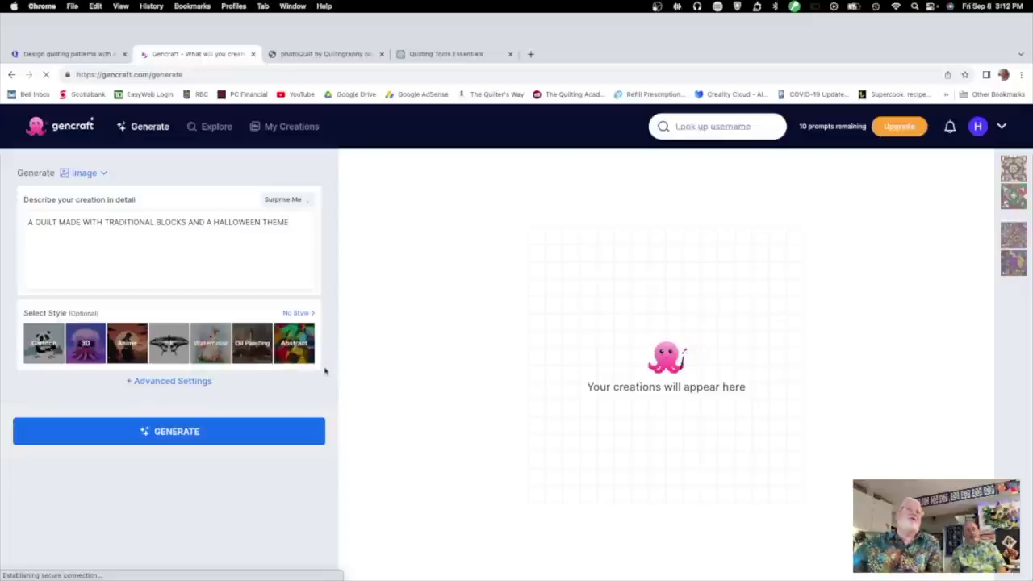
pyautogui.click(204, 436)
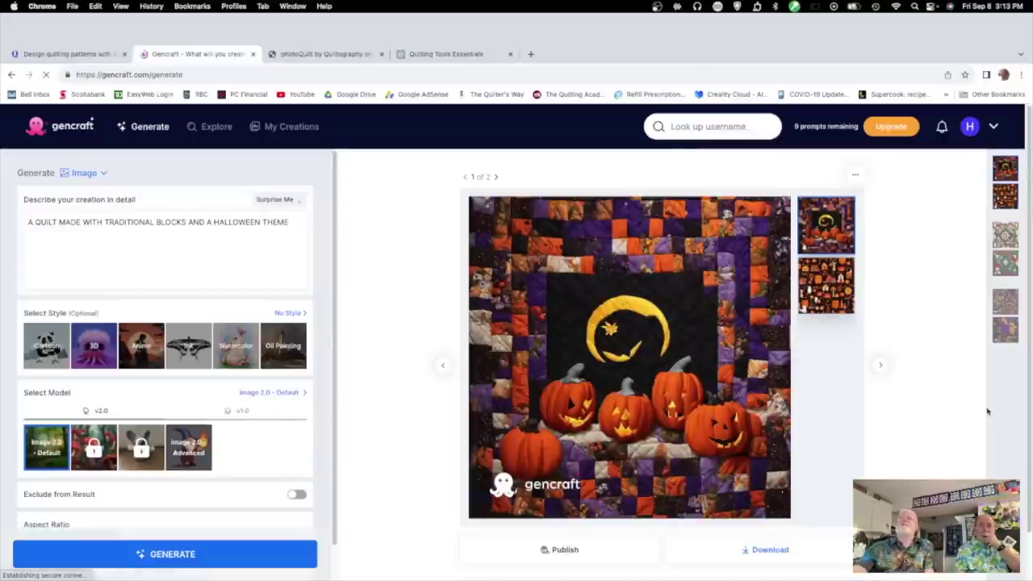
# Step: View the second Halloween theme result, then both images of the earlier Christmas quilt and of the earlier purple, yellow and green Halloween quilt
pyautogui.click(814, 286)
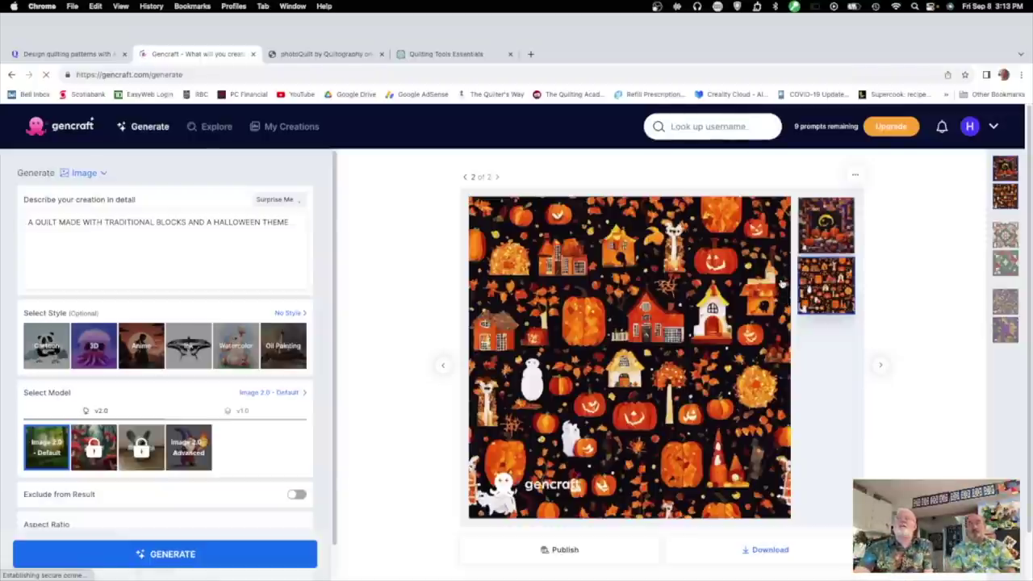
pyautogui.click(1005, 243)
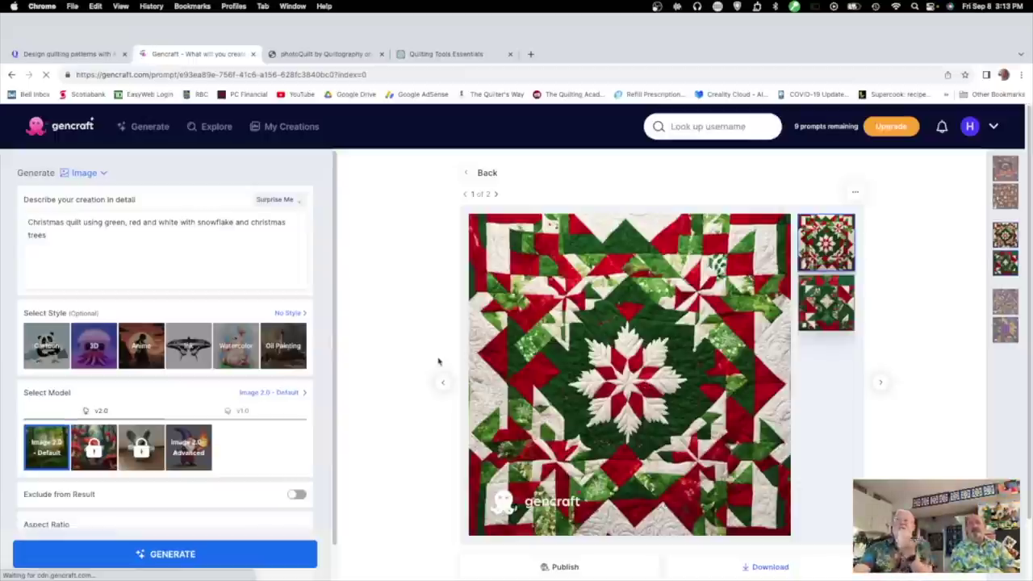
pyautogui.click(837, 311)
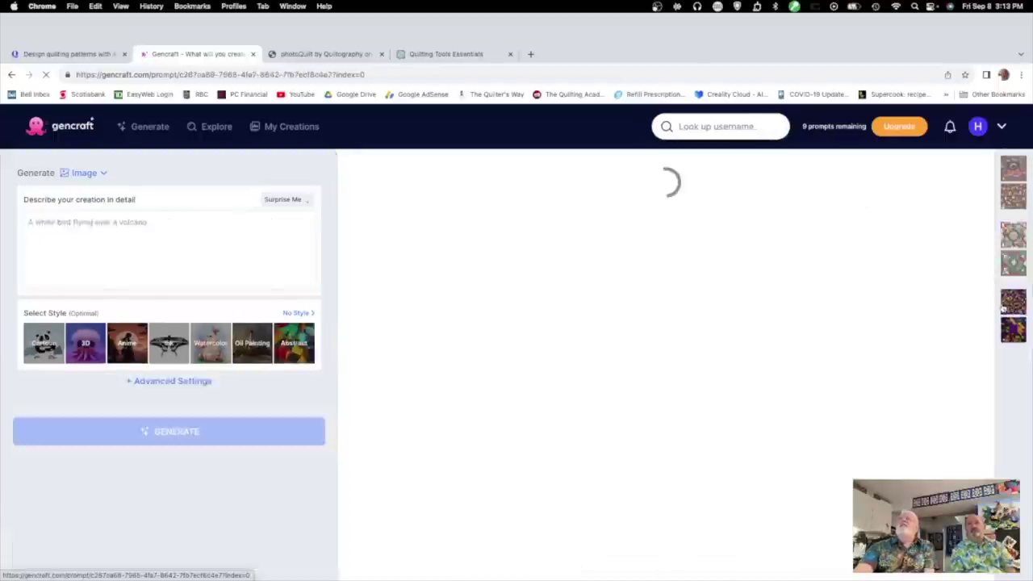
pyautogui.click(1003, 310)
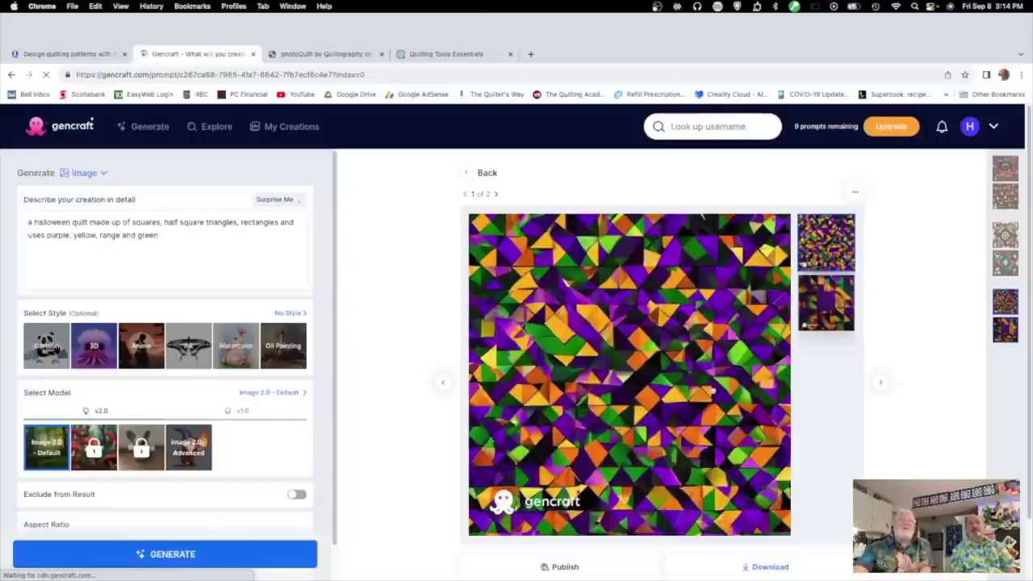
pyautogui.click(826, 324)
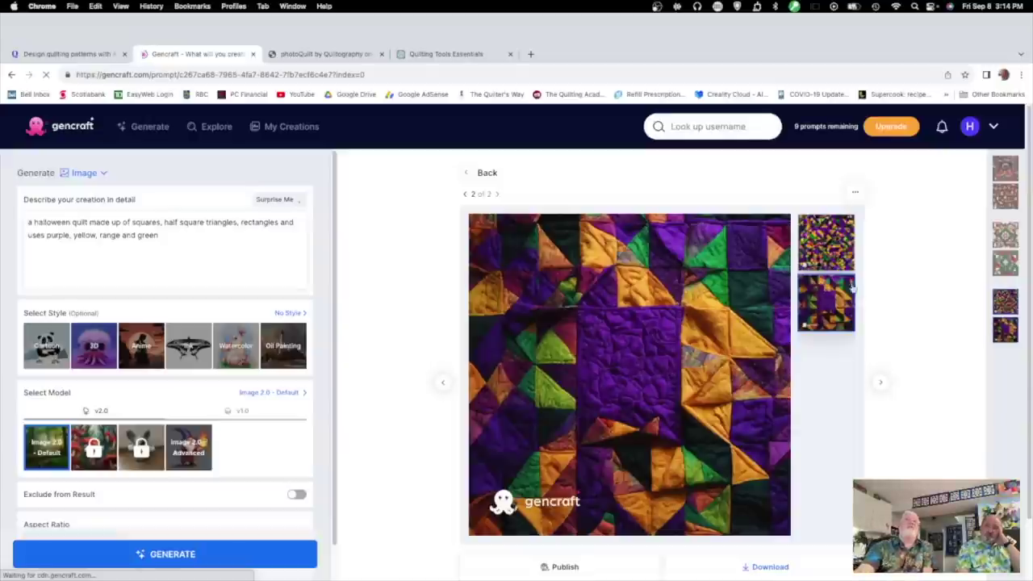
# Step: Switch to the App Store page for photoQuilt by Quiltography
pyautogui.click(319, 55)
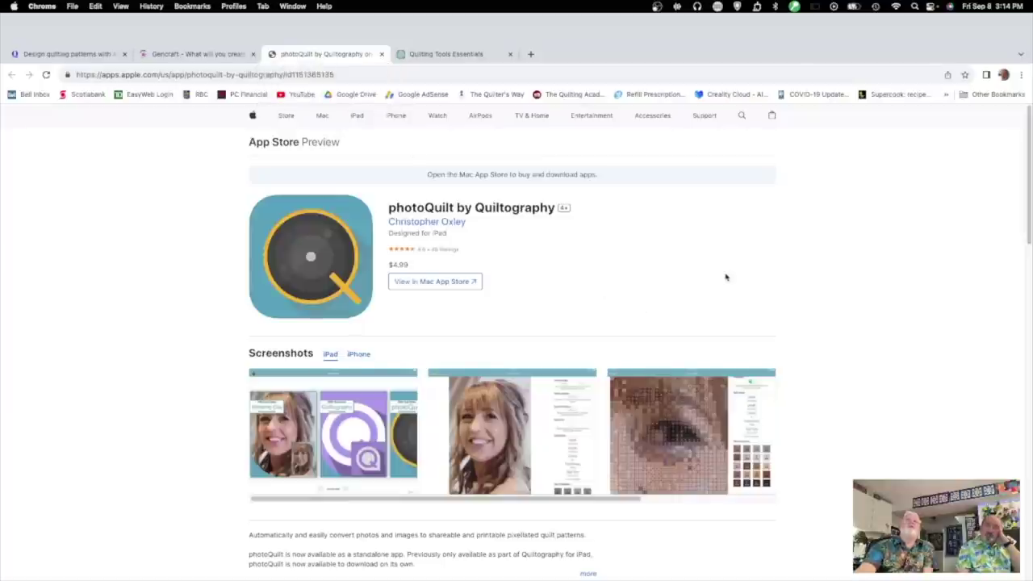